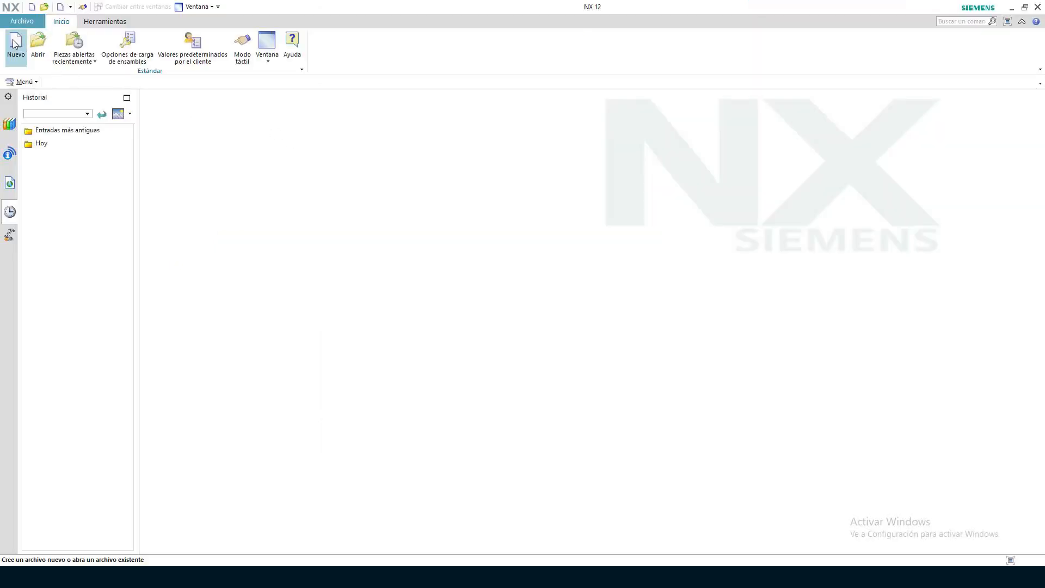
# Create a new part from the Modelo template in millimetres, after viewing the mechatronics concept designer templates
pyautogui.click(15, 44)
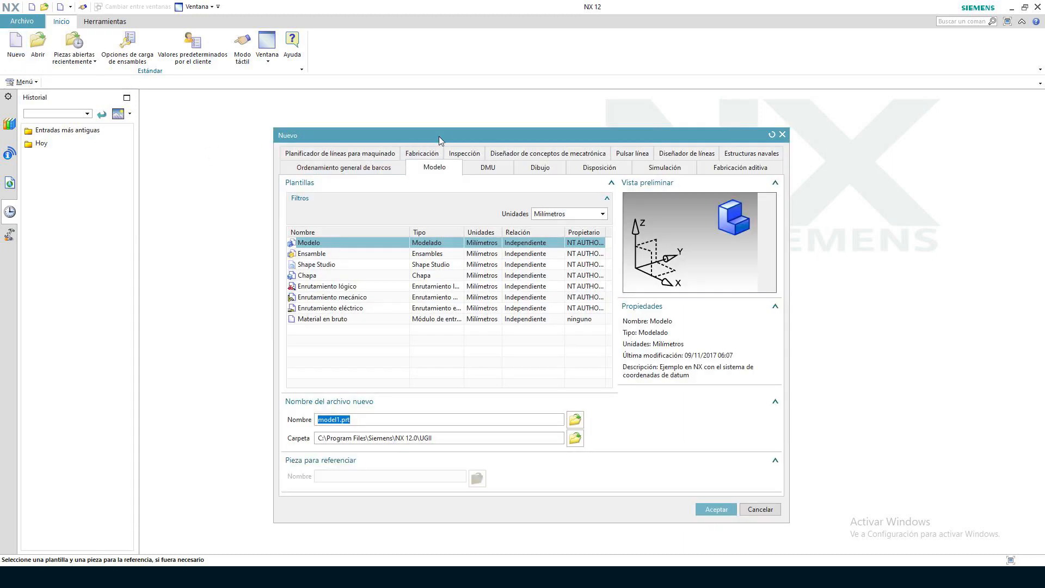
pyautogui.moveTo(453, 131); pyautogui.dragTo(468, 114)
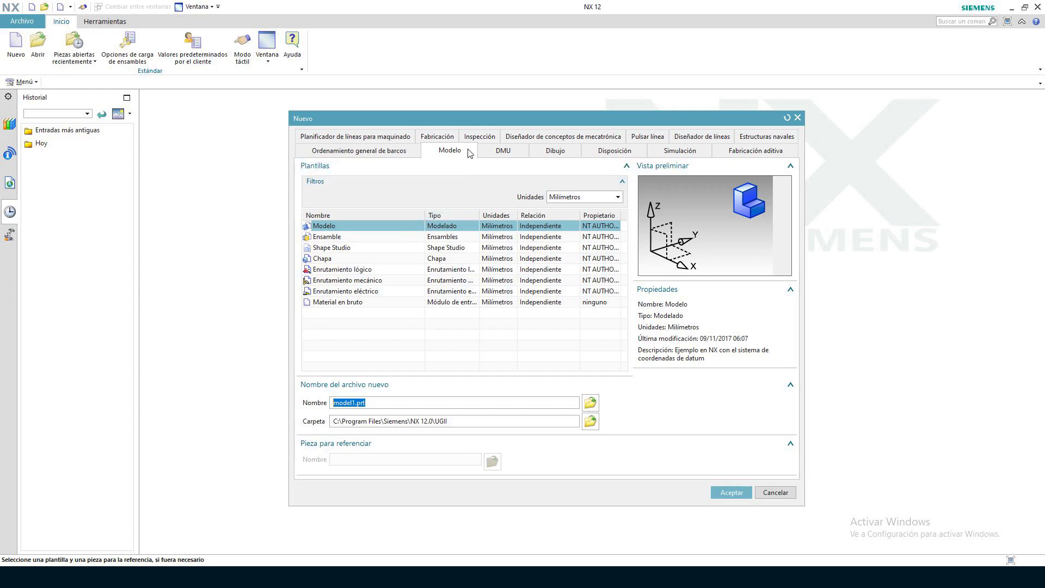
pyautogui.click(519, 137)
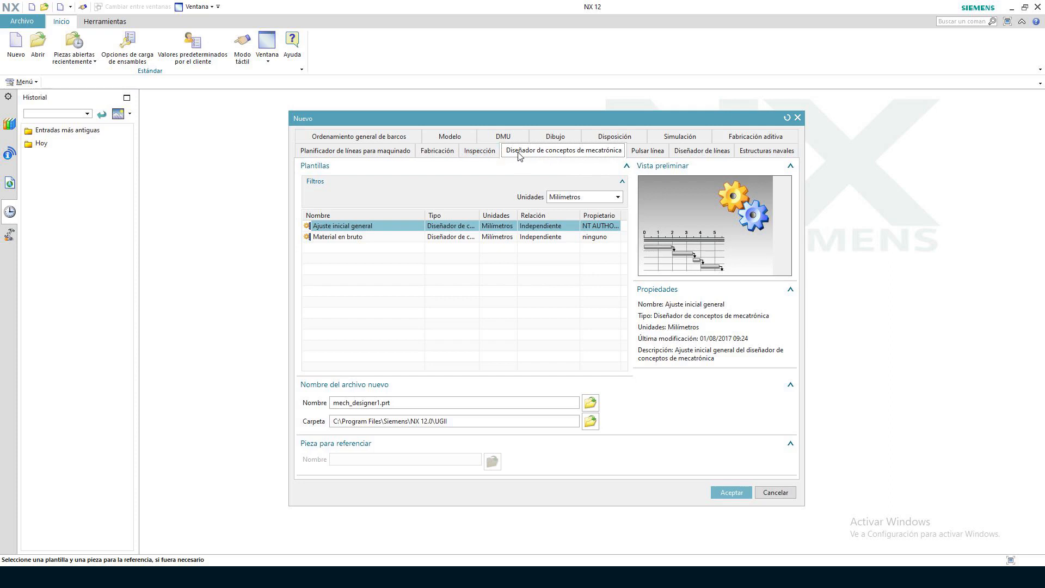
pyautogui.click(468, 136)
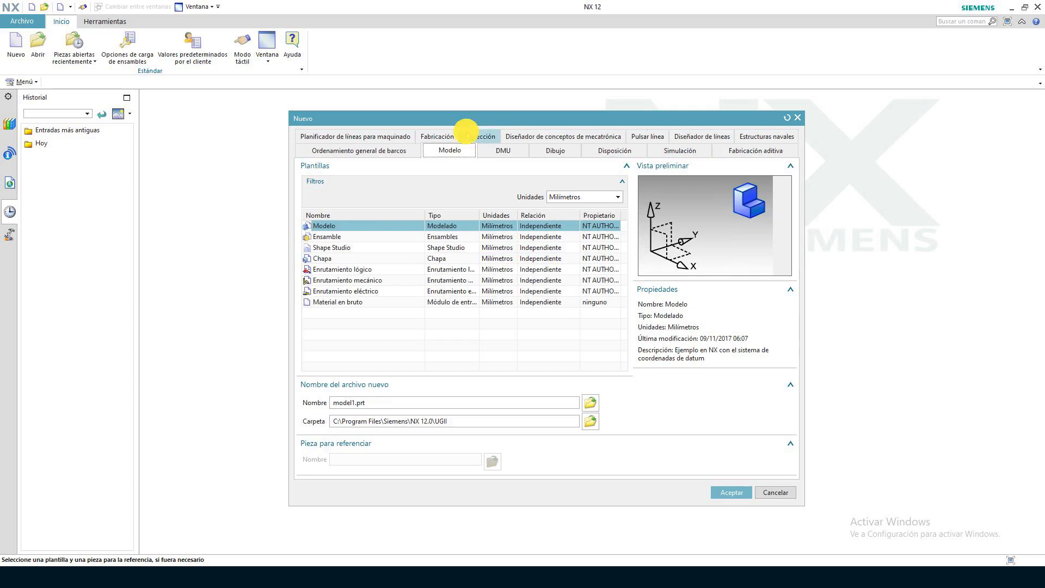
pyautogui.doubleClick(328, 227)
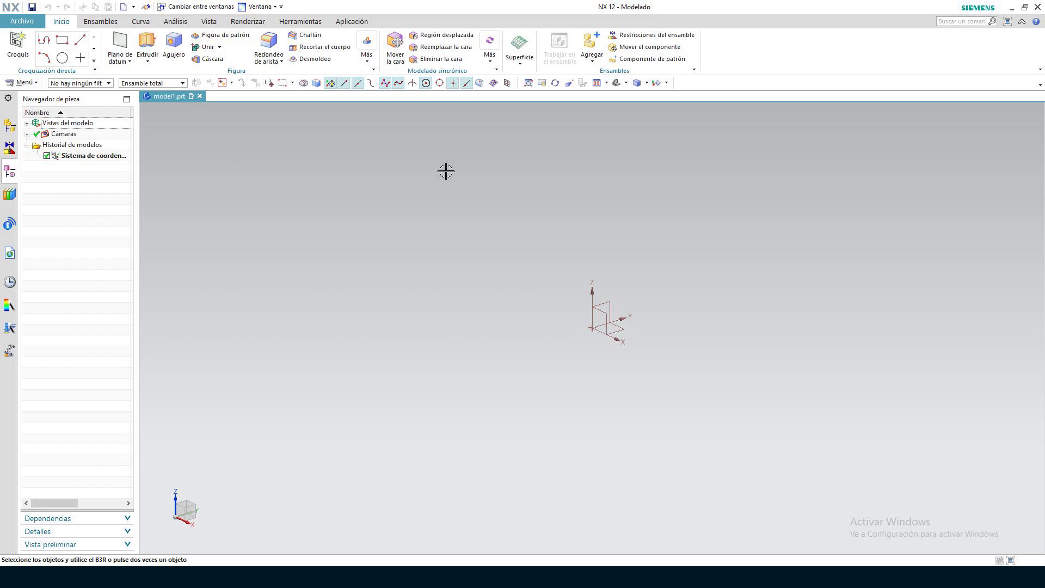
# Create sketches on the default XY plane with the En plano type, view the available sketch curves and finish sketching without drawing anything
pyautogui.click(12, 55)
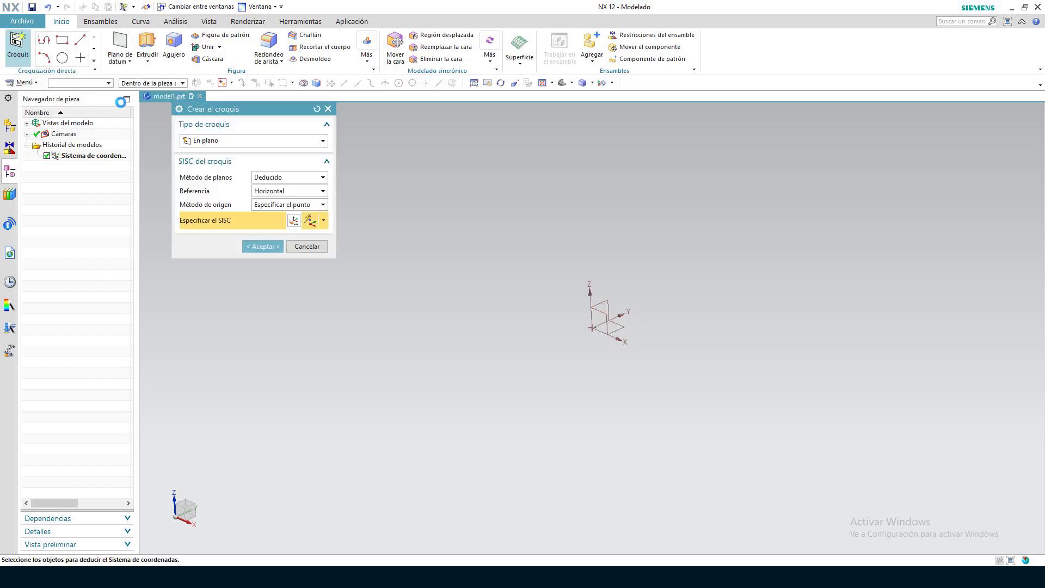
pyautogui.middleClick(602, 312)
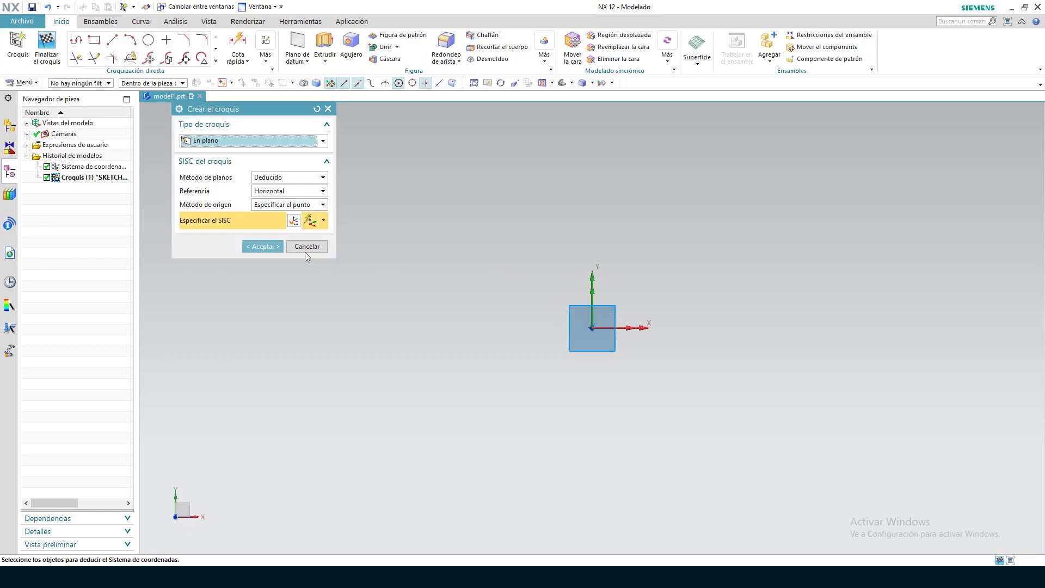
pyautogui.click(263, 249)
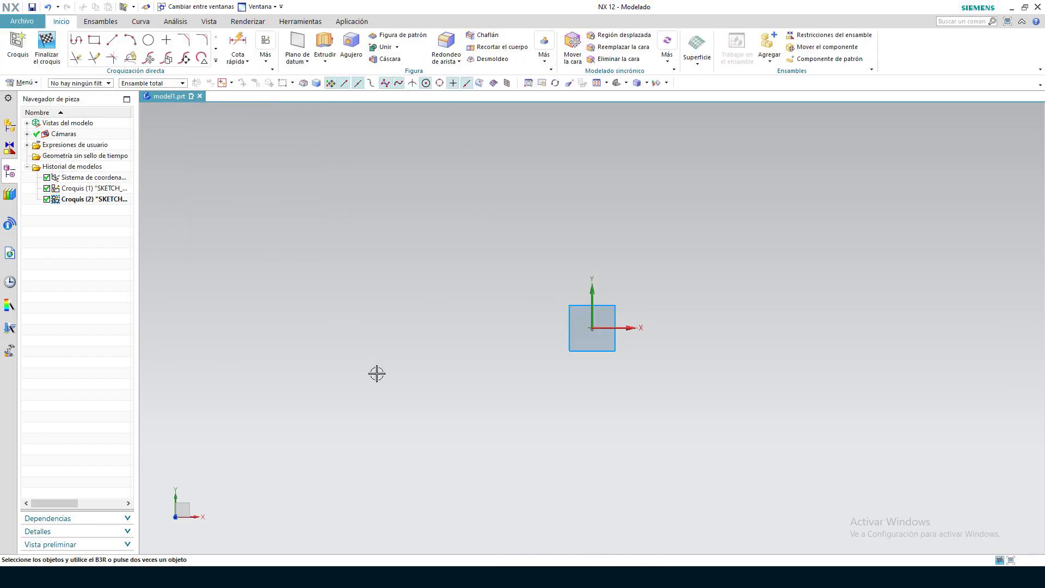
pyautogui.click(216, 62)
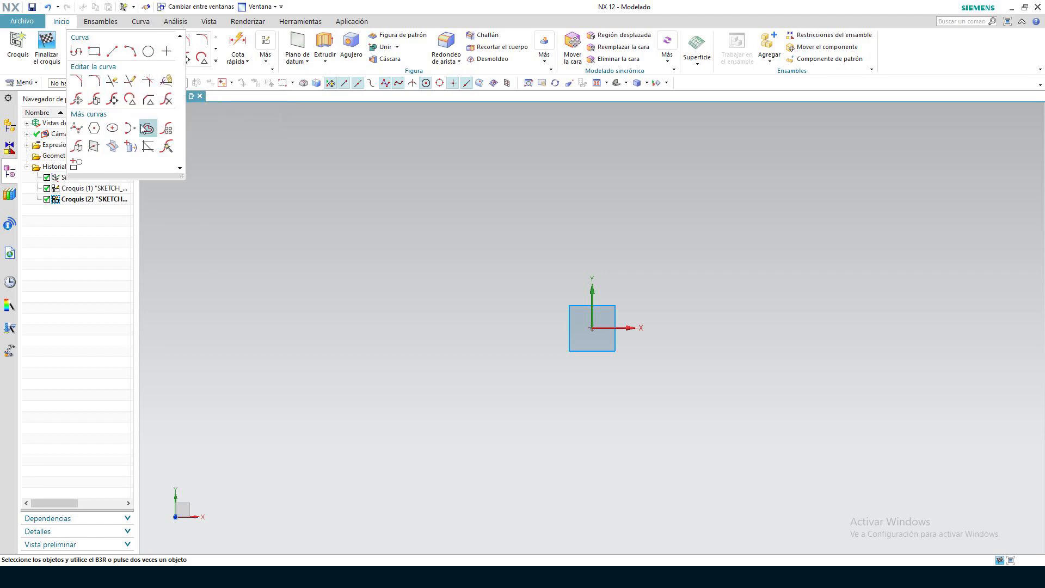
pyautogui.click(46, 46)
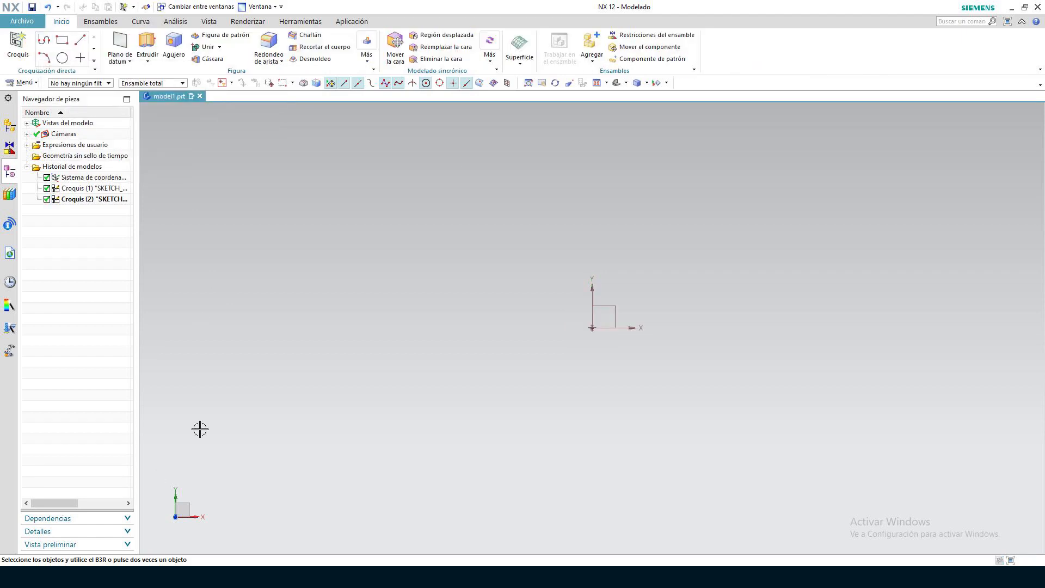
pyautogui.click(615, 83)
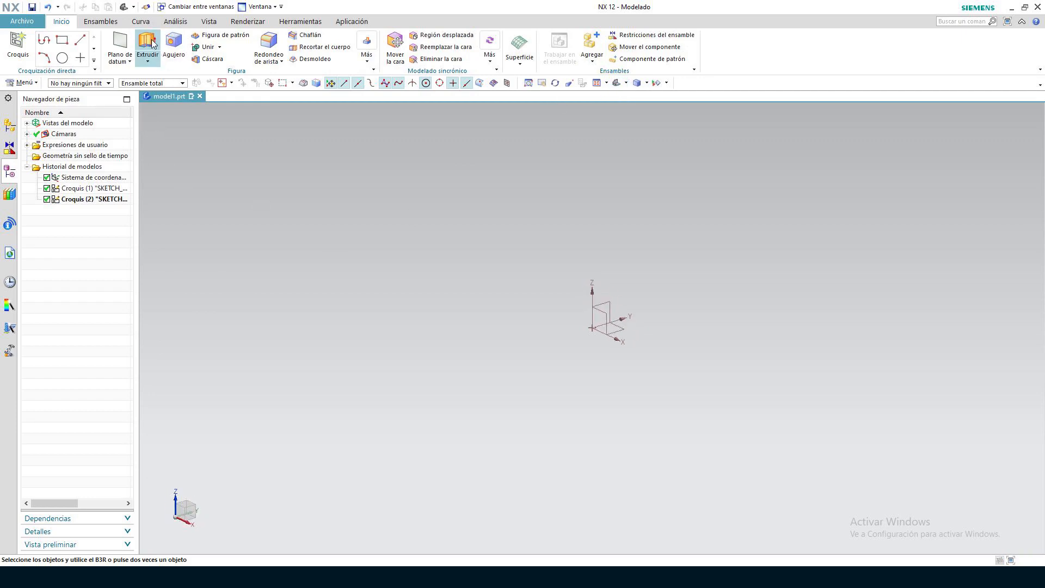
# Examine the Extrude, Revolve, Hole and datum creation options available for modelling a part
pyautogui.click(148, 62)
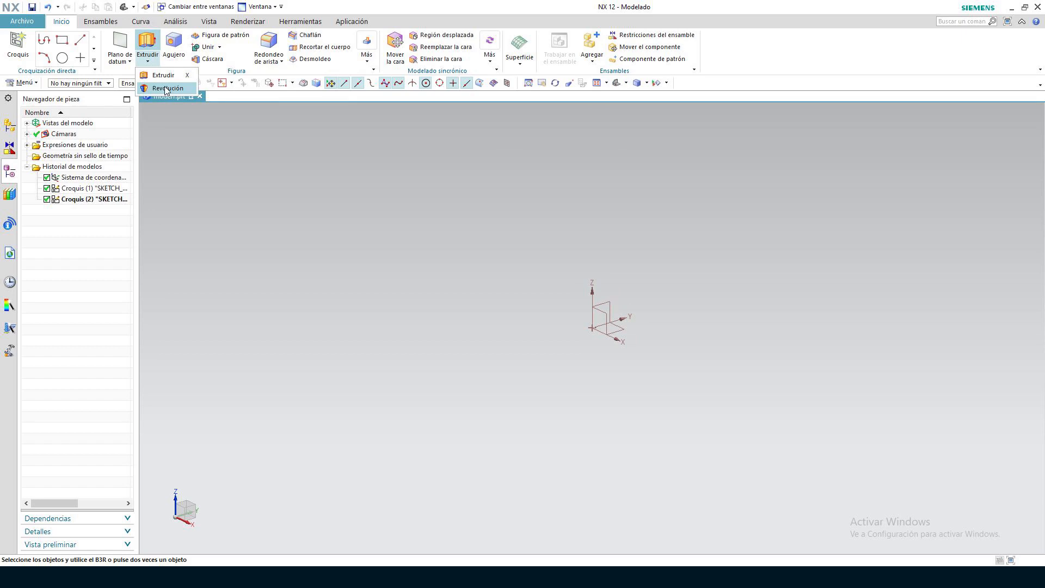
pyautogui.click(180, 53)
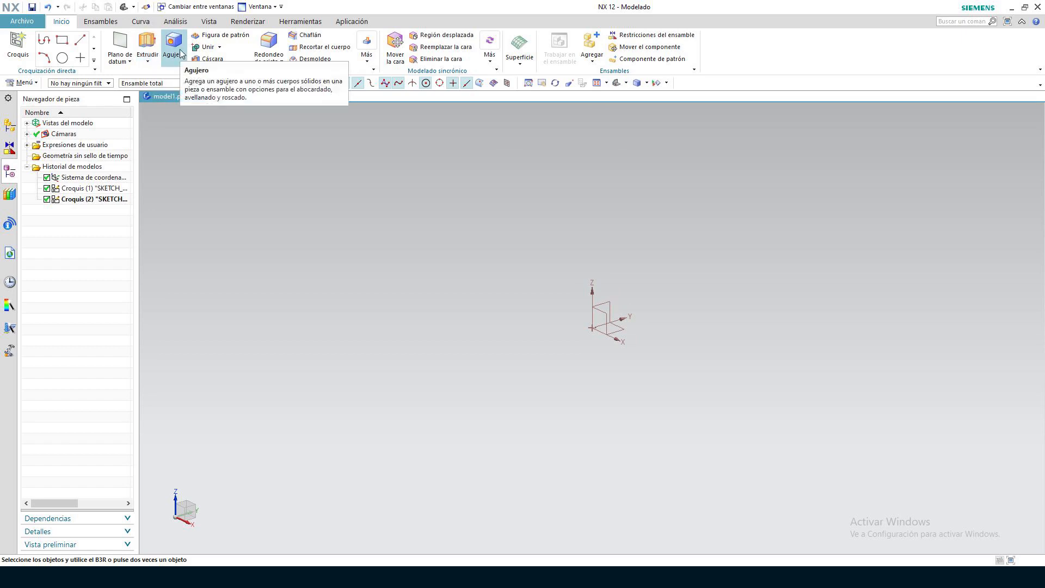
pyautogui.click(121, 59)
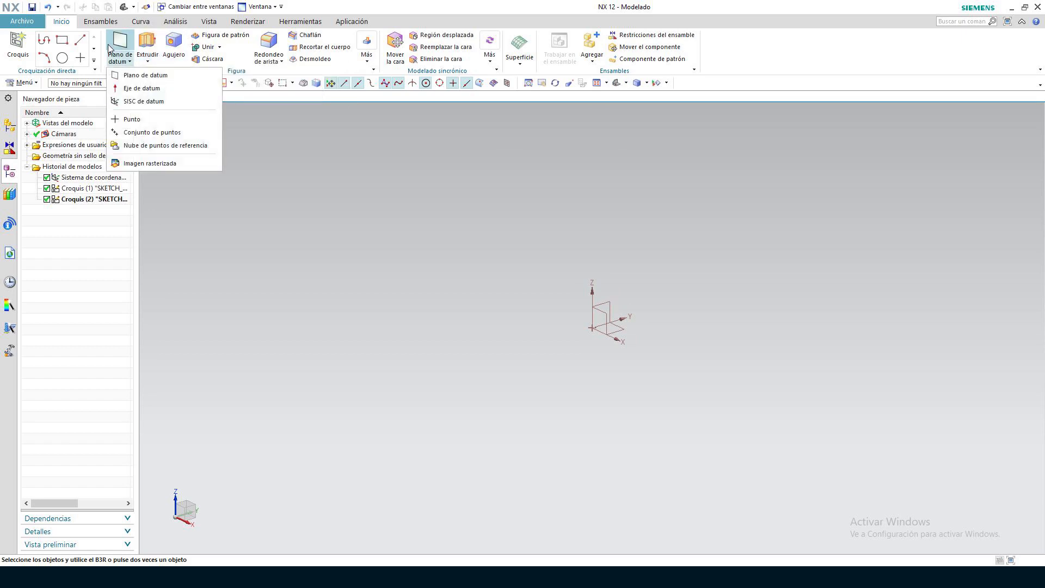
pyautogui.click(148, 55)
pyautogui.click(311, 160)
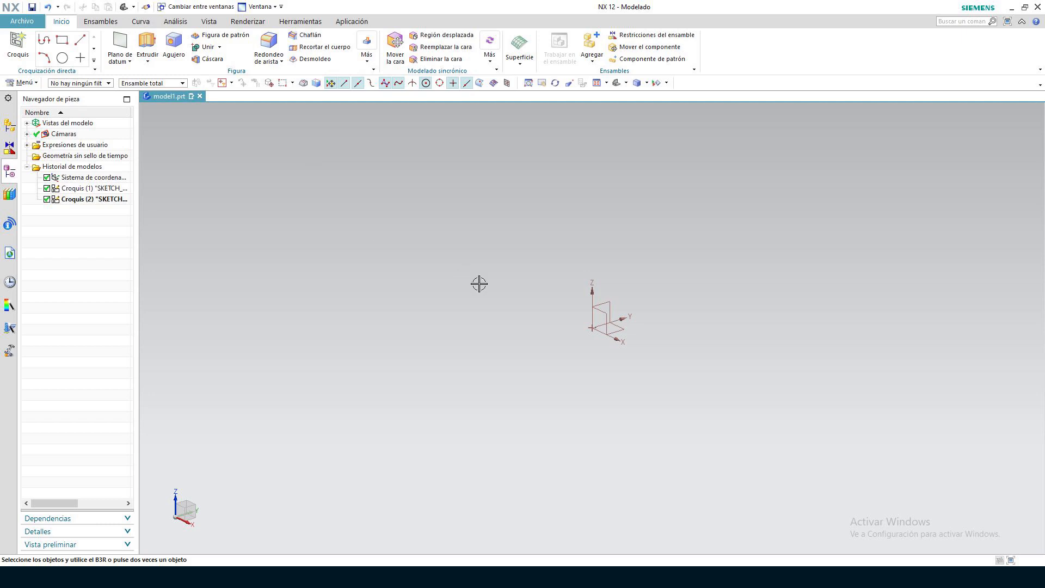
pyautogui.click(147, 60)
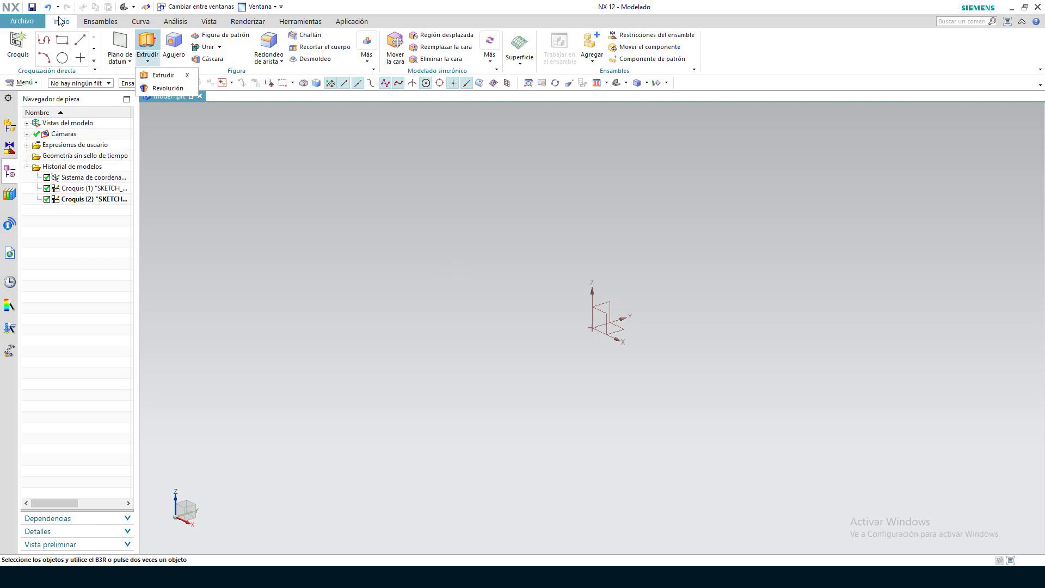
pyautogui.click(201, 142)
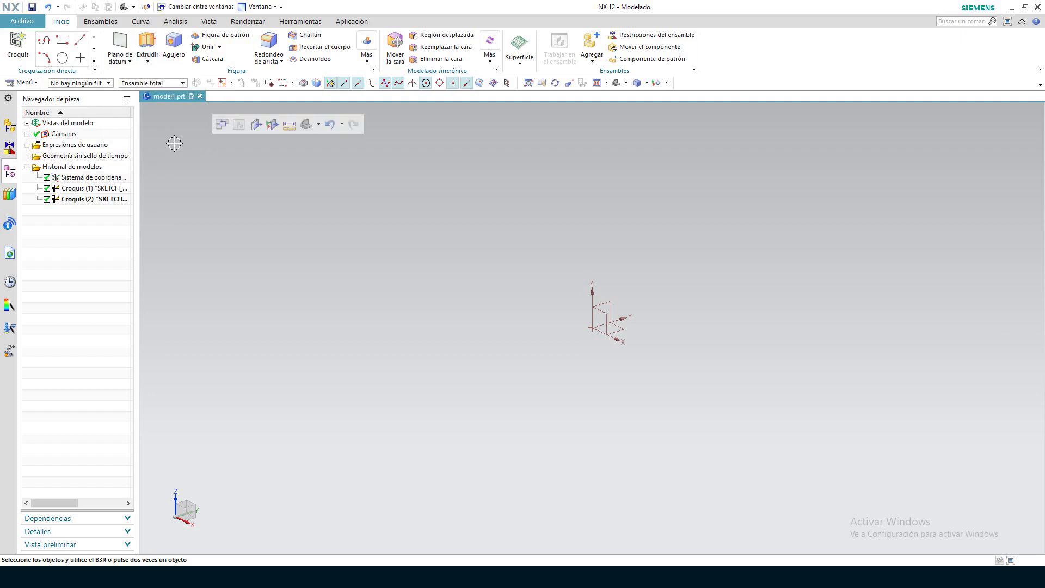
# Create a new assembly file from the Ensamble template and dismiss the add-component dialog without placing a part
pyautogui.click(21, 21)
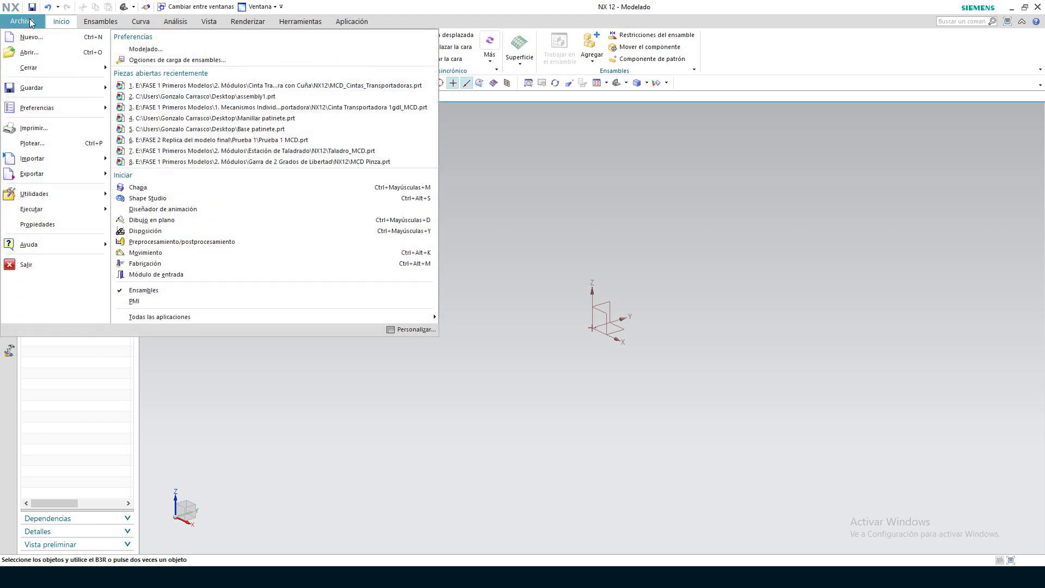
pyautogui.click(38, 38)
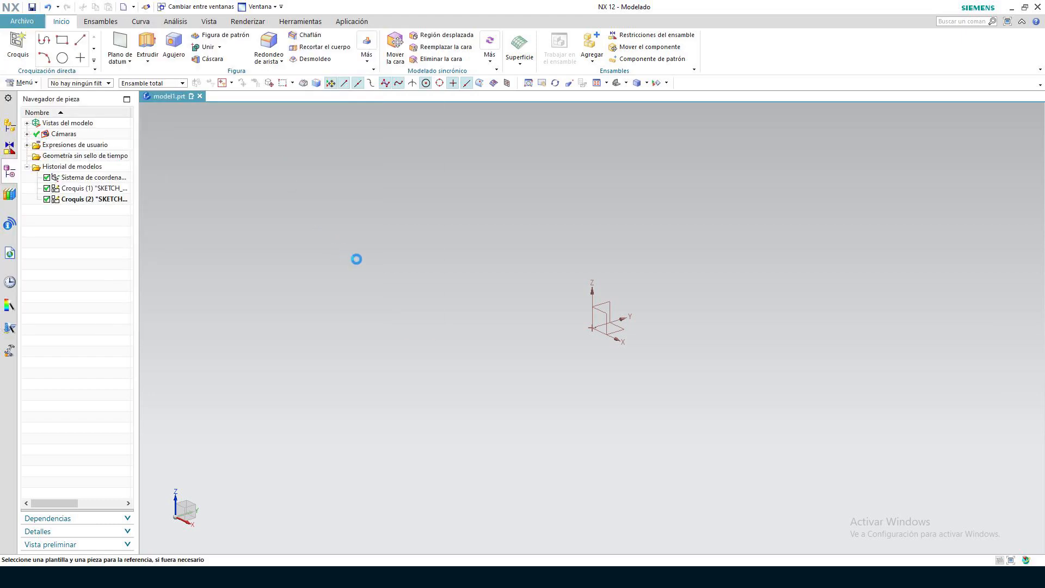
pyautogui.click(333, 238)
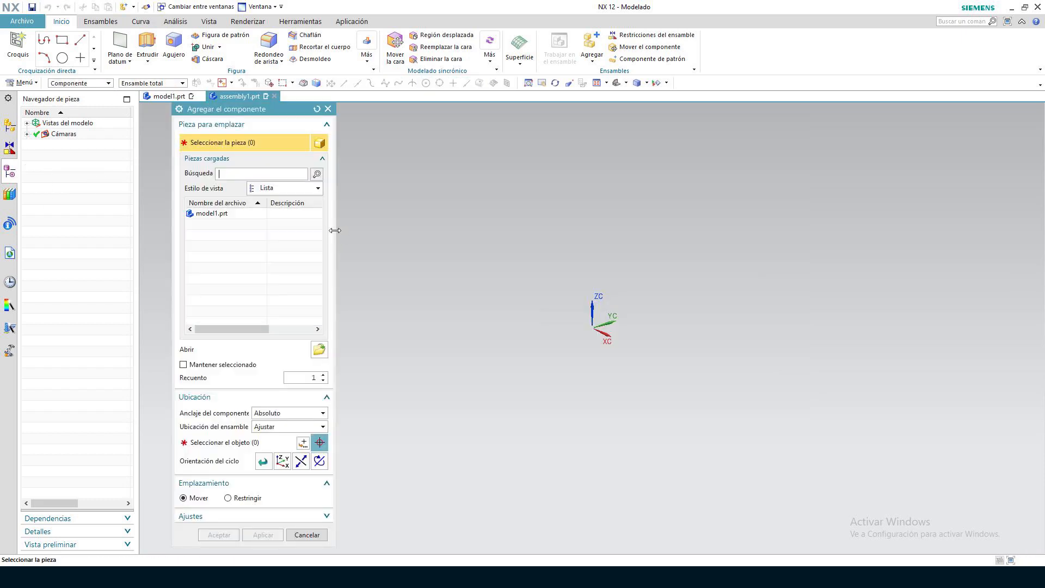
pyautogui.moveTo(267, 109); pyautogui.dragTo(446, 109)
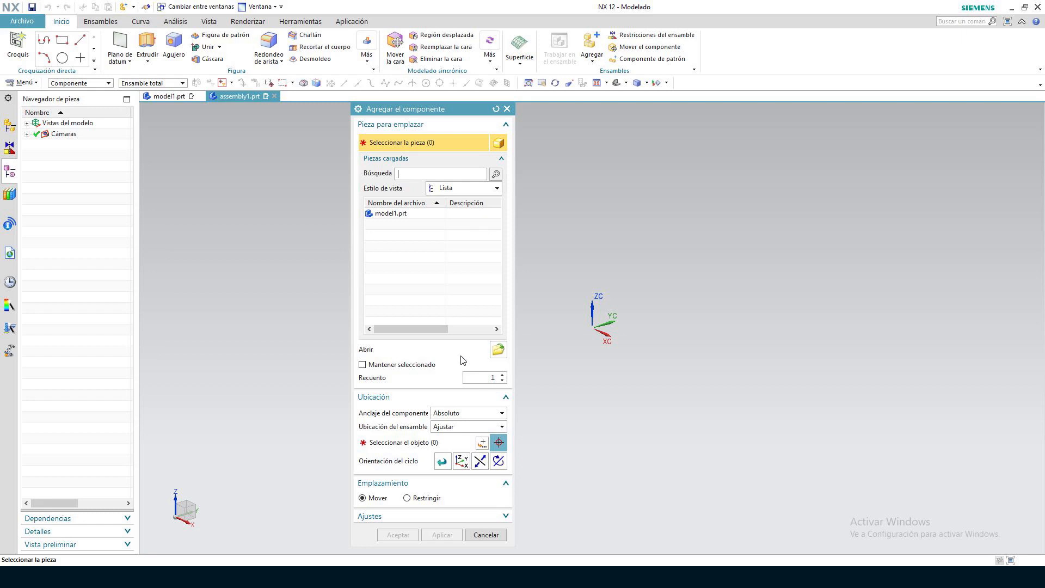
pyautogui.click(510, 109)
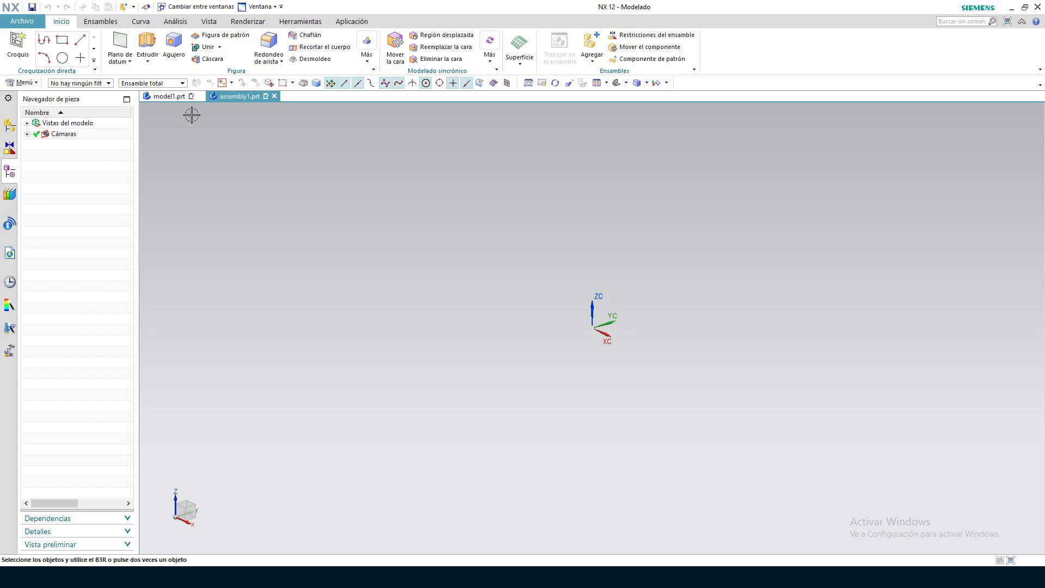
# Examine the available assembly constraint types and leave the command without applying a constraint
pyautogui.click(117, 22)
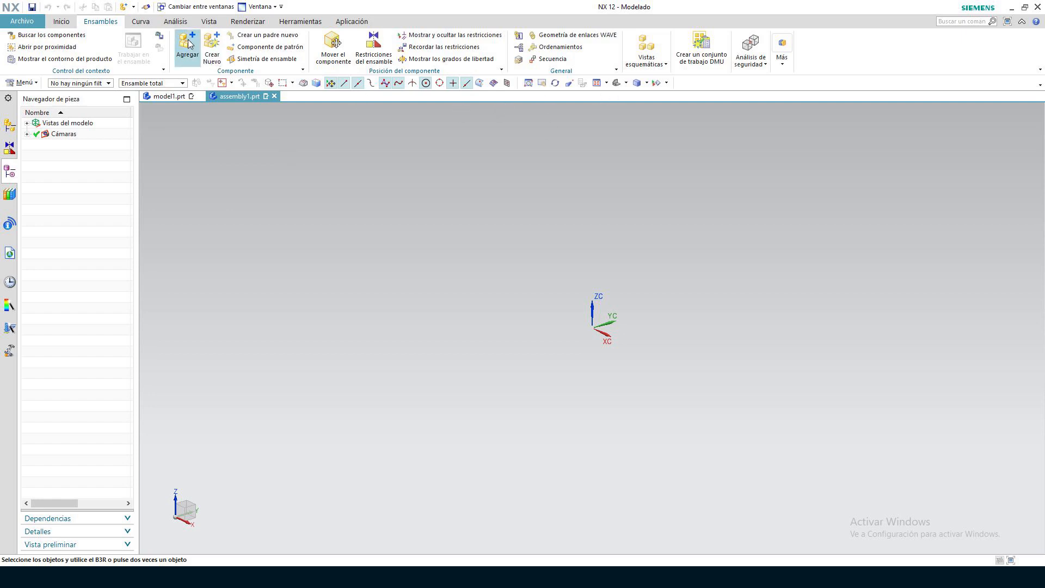
pyautogui.click(374, 56)
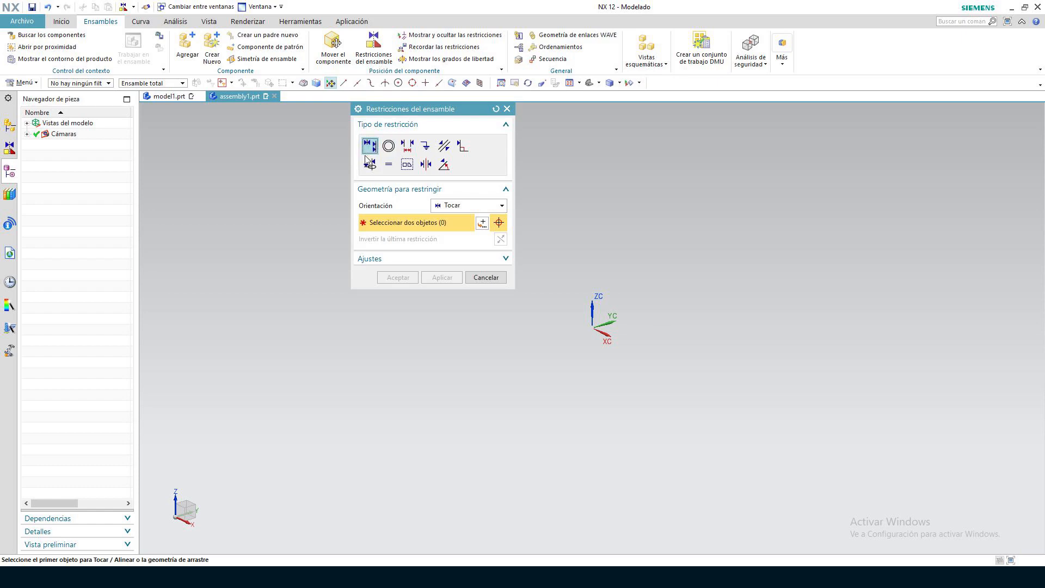
pyautogui.click(506, 110)
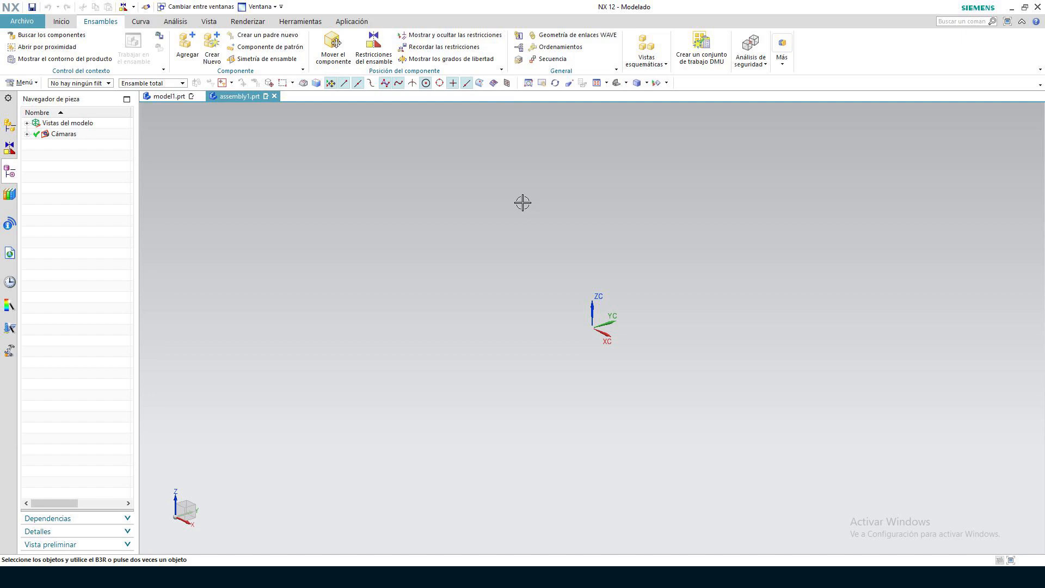
# View the assembly navigator, the constraint navigator and the part navigator of the assembly in turn
pyautogui.click(8, 128)
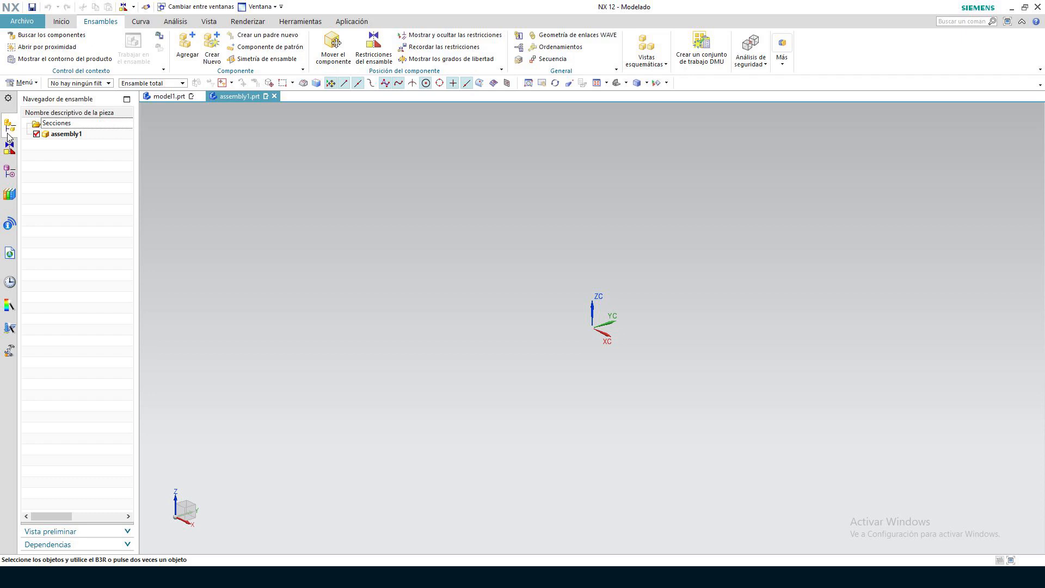
pyautogui.click(10, 148)
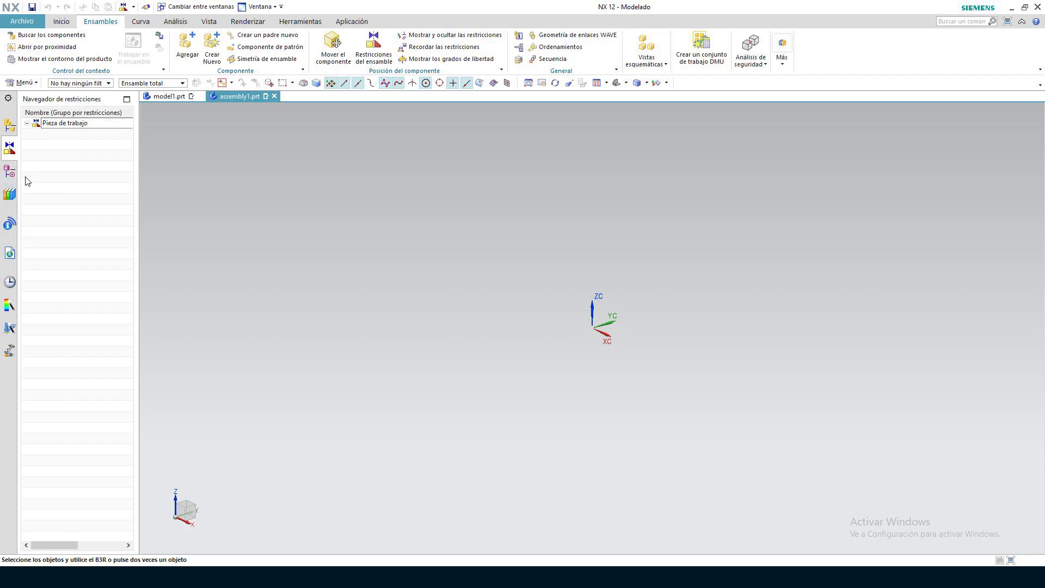
pyautogui.click(10, 172)
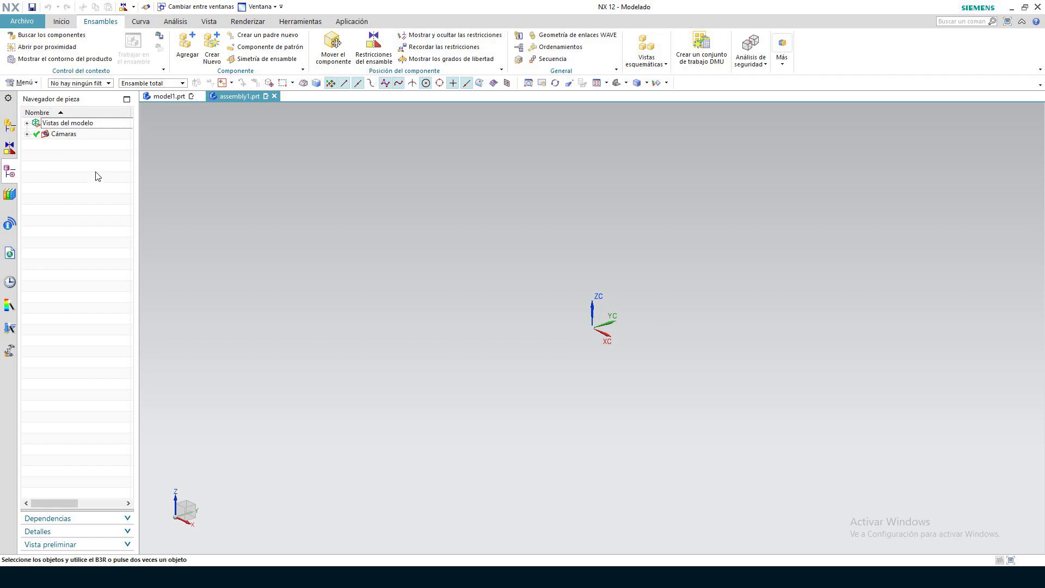
# Create a new mechatronics concept designer file in millimetres from the Ajuste inicial general template
pyautogui.click(22, 23)
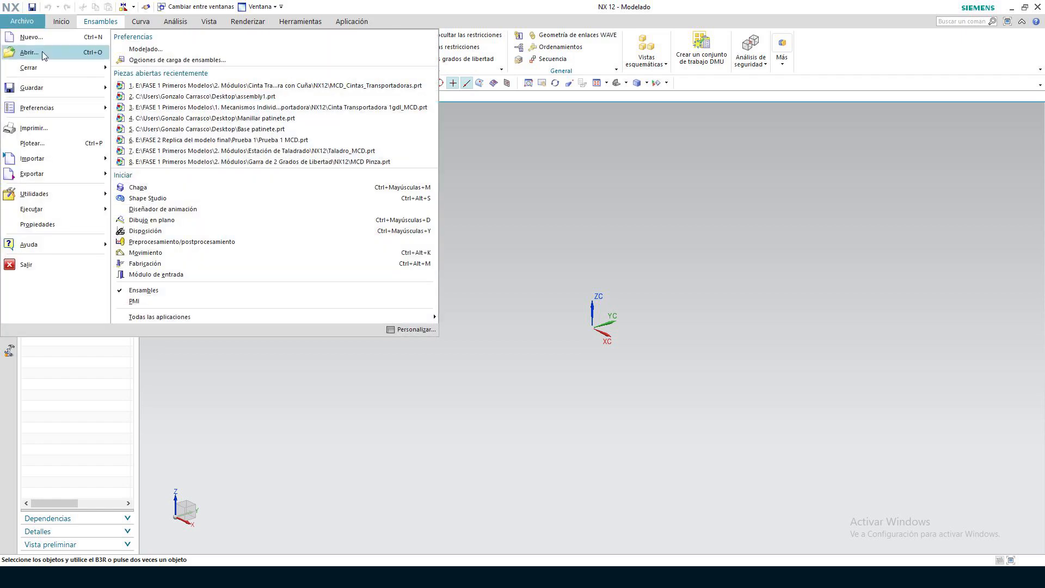
pyautogui.click(31, 37)
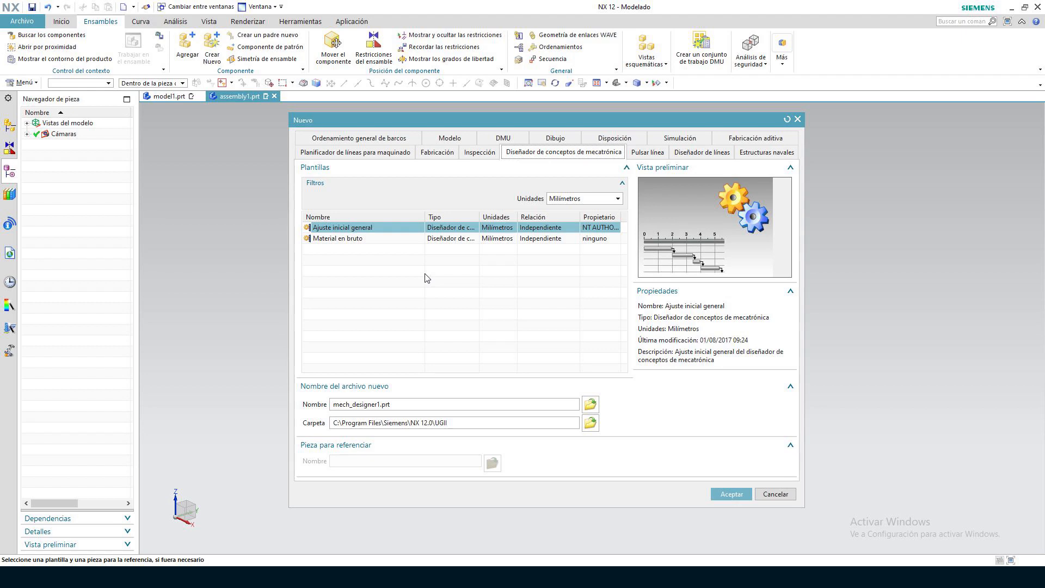
pyautogui.click(414, 241)
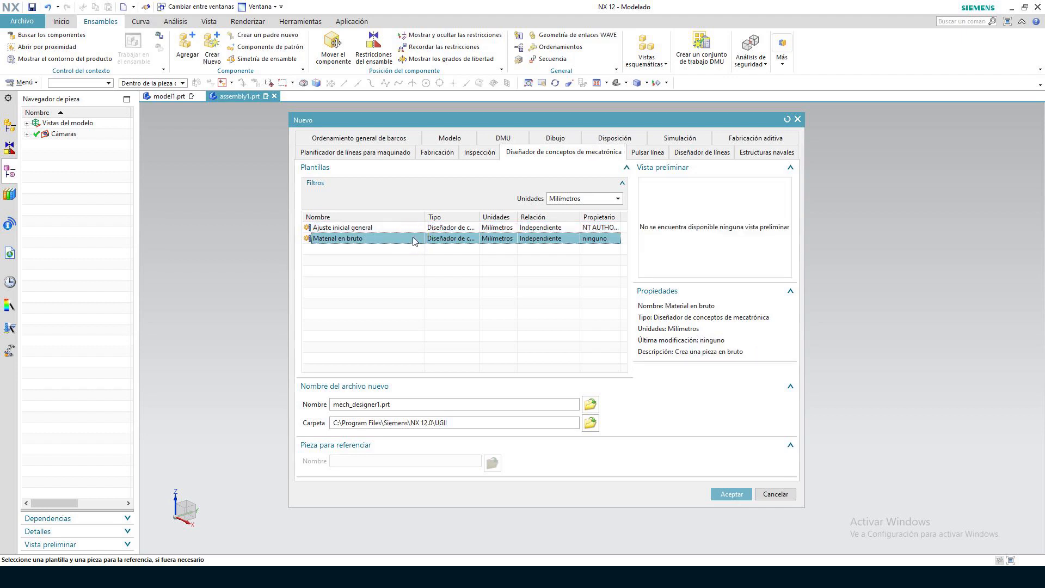
pyautogui.click(414, 228)
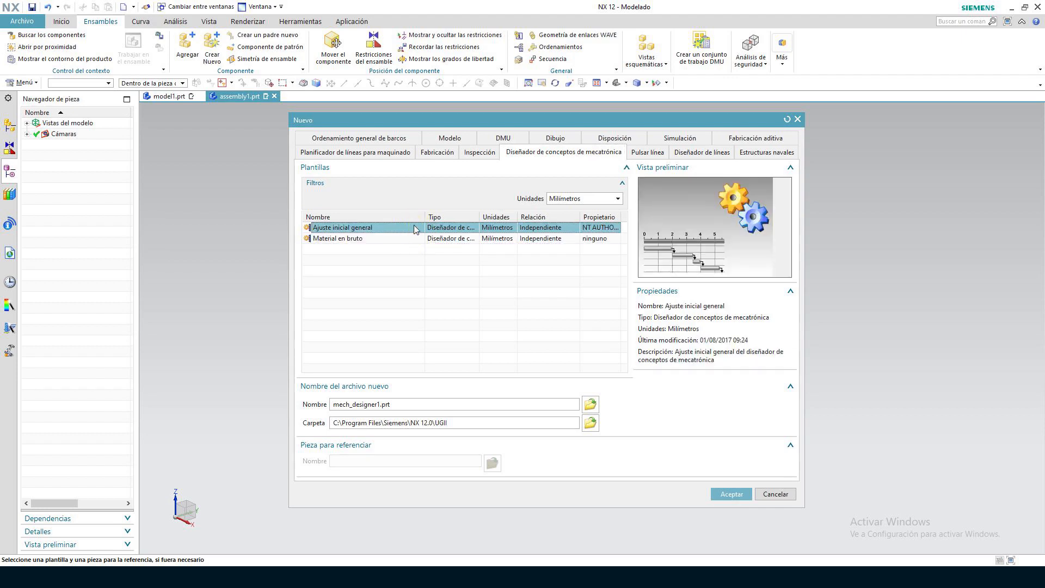
pyautogui.click(735, 495)
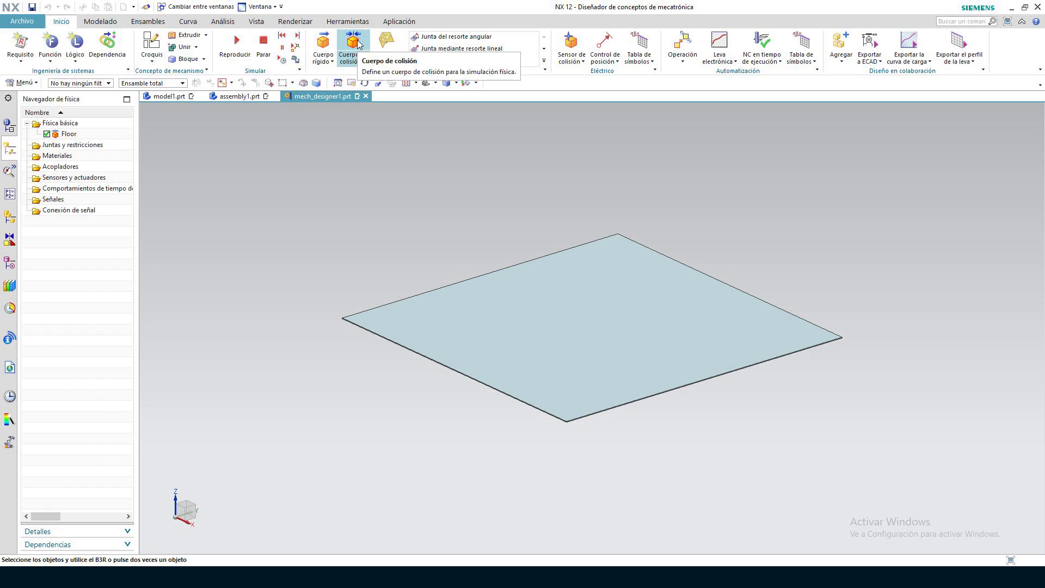
# Examine the available rigid body, collision body and hinge joint command variants in the mechanical tools
pyautogui.click(324, 60)
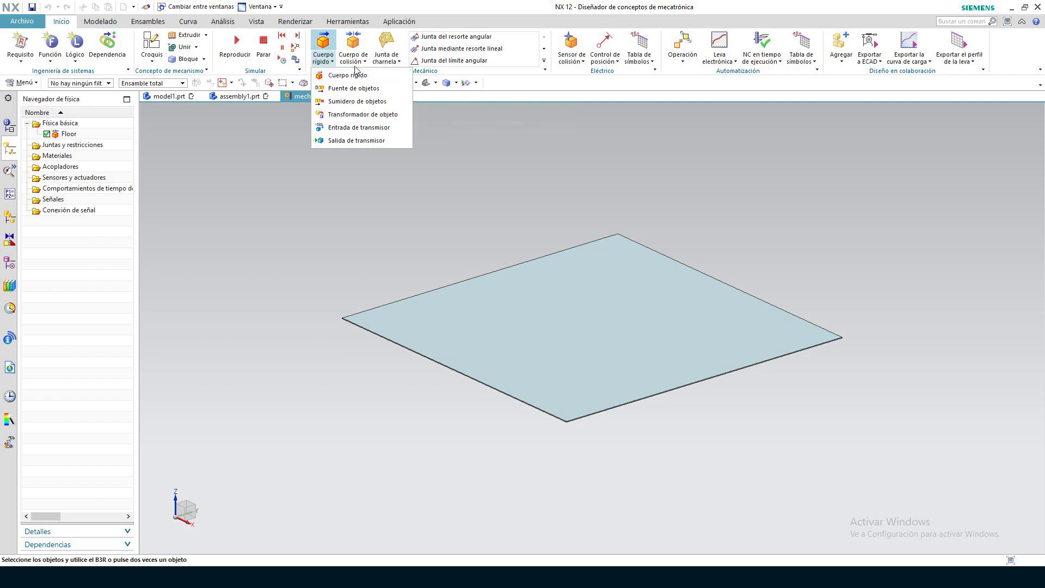
pyautogui.click(358, 61)
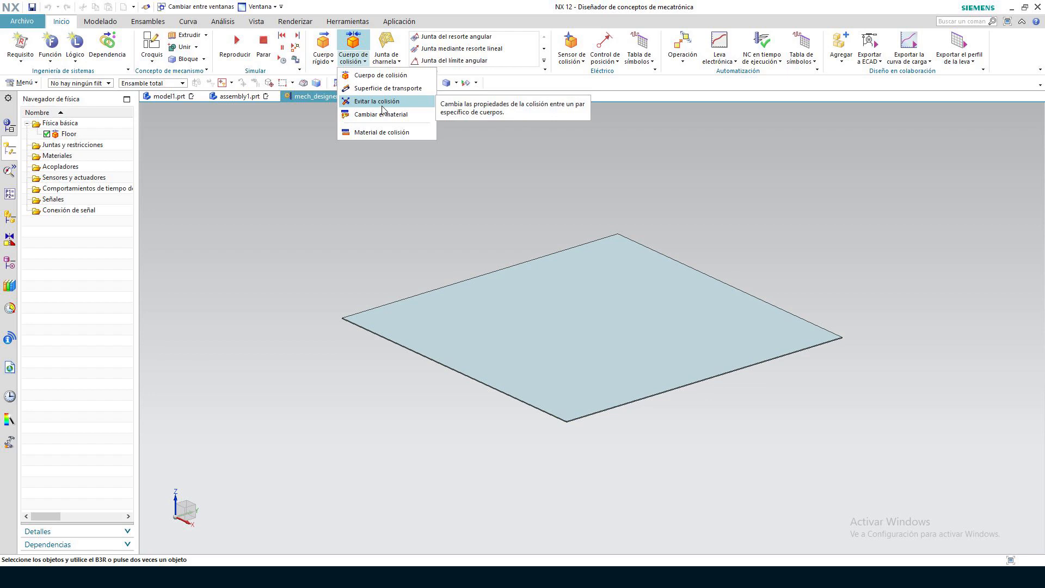
pyautogui.click(390, 58)
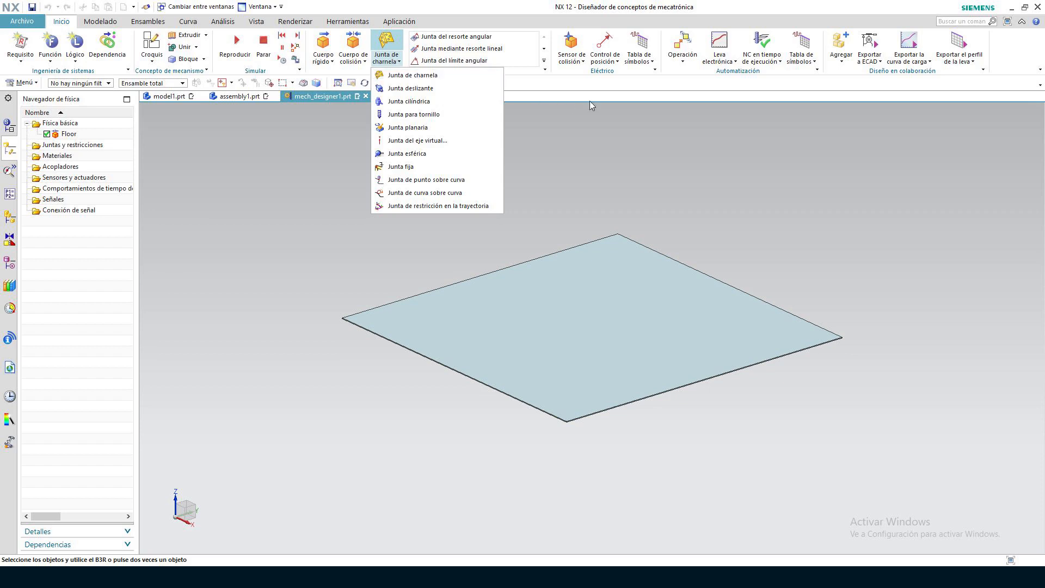
pyautogui.click(624, 168)
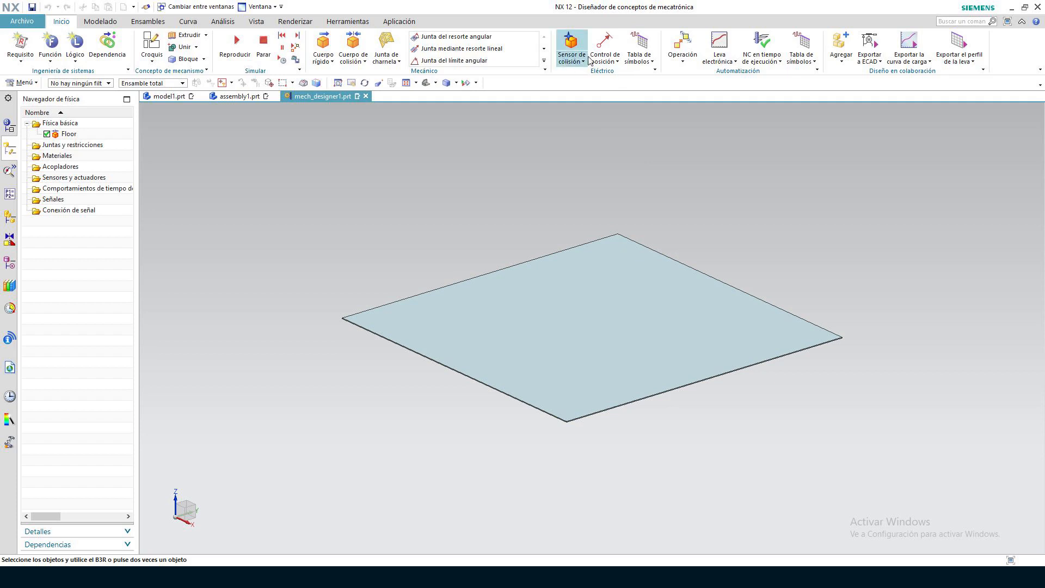
# Examine the position control and symbol table variants among the electrical tools, and the symbol table variants among the automation tools
pyautogui.click(615, 64)
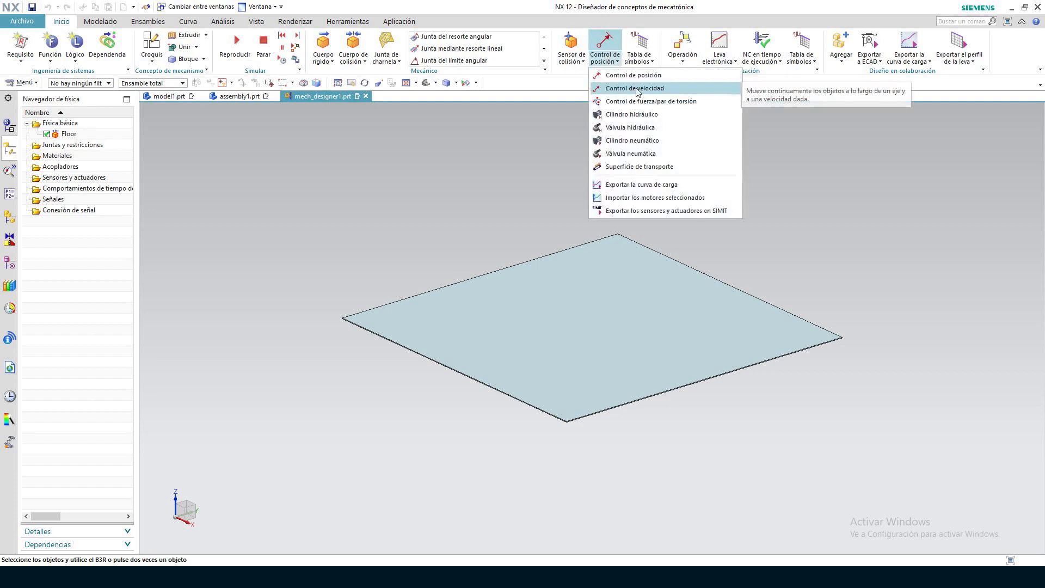
pyautogui.click(652, 62)
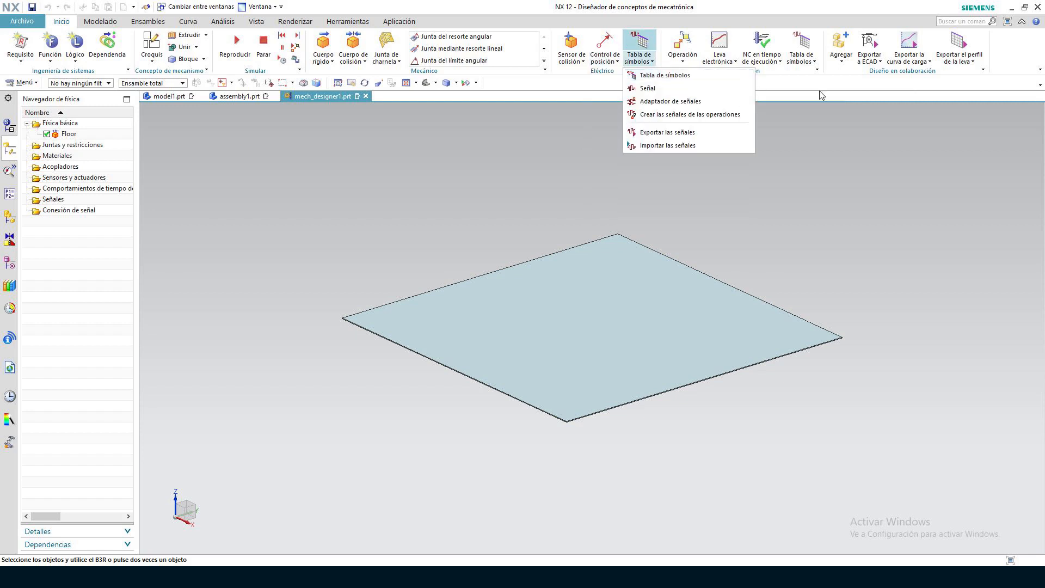
pyautogui.click(851, 136)
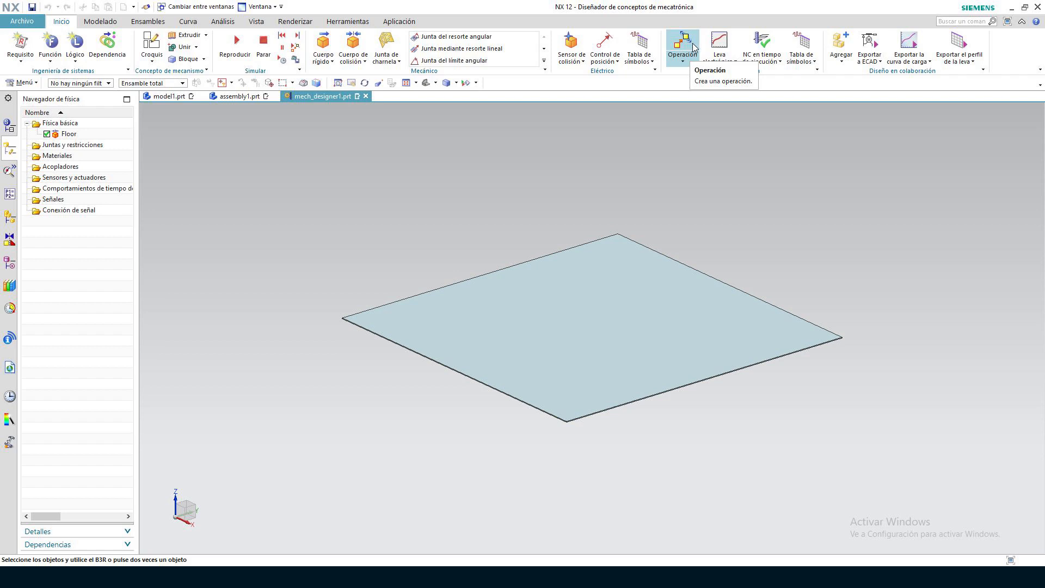
pyautogui.click(804, 64)
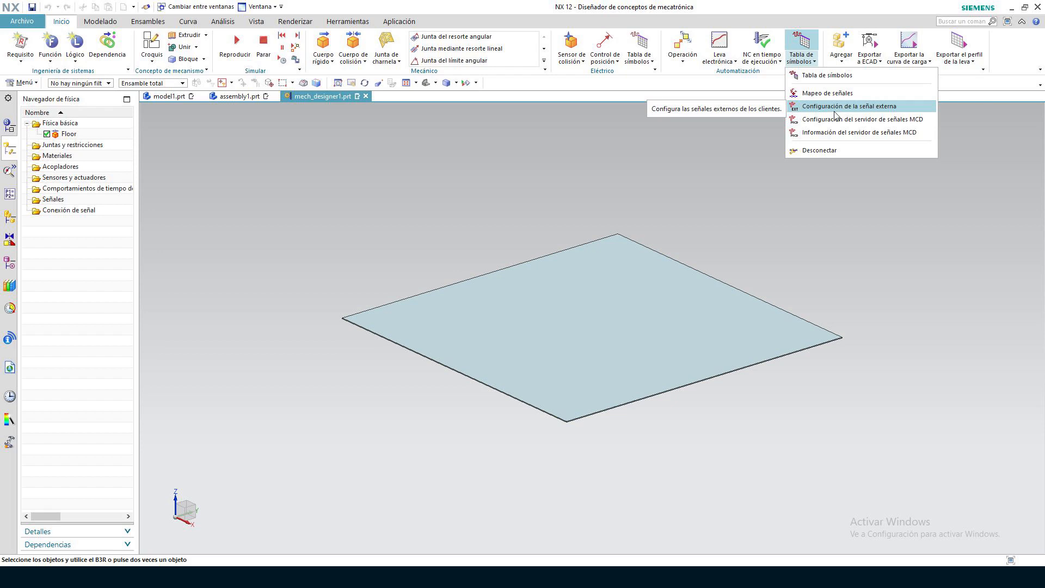
pyautogui.click(540, 146)
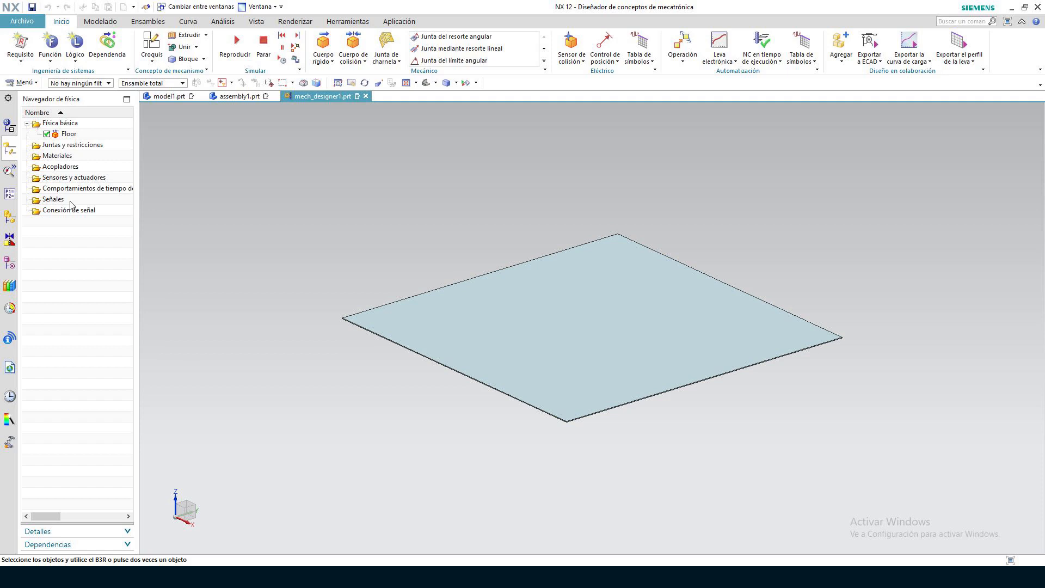
# View the runtime inspector, the runtime expressions and the sequence editor, temporarily widening the sequence editor to see its columns
pyautogui.click(7, 171)
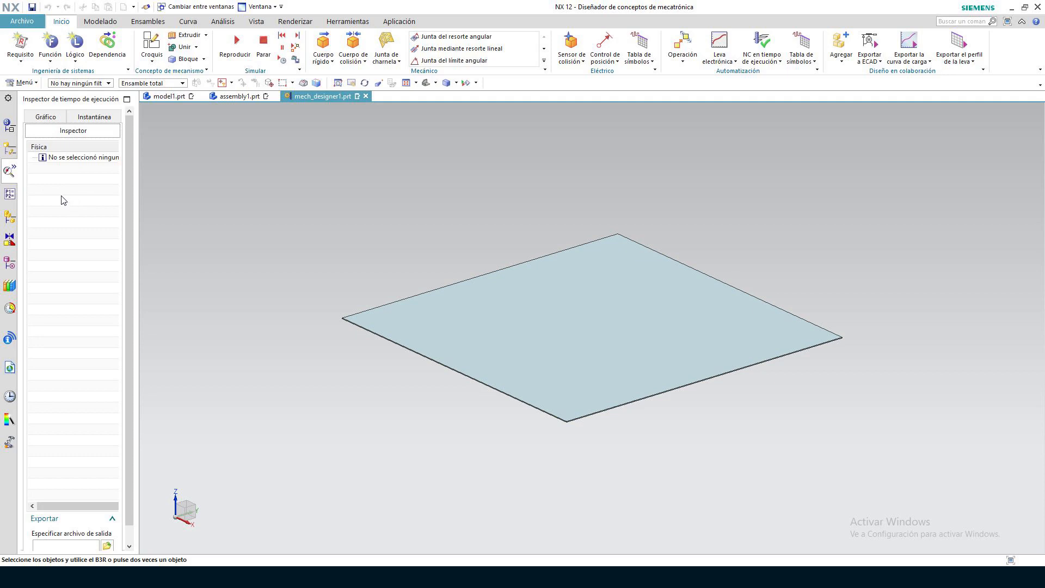
pyautogui.click(10, 195)
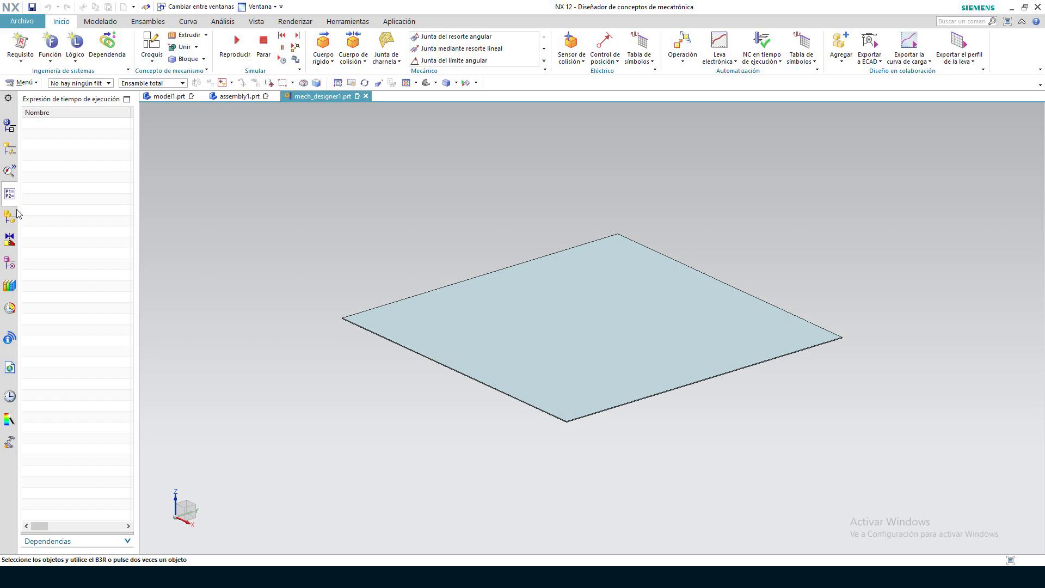
pyautogui.click(9, 309)
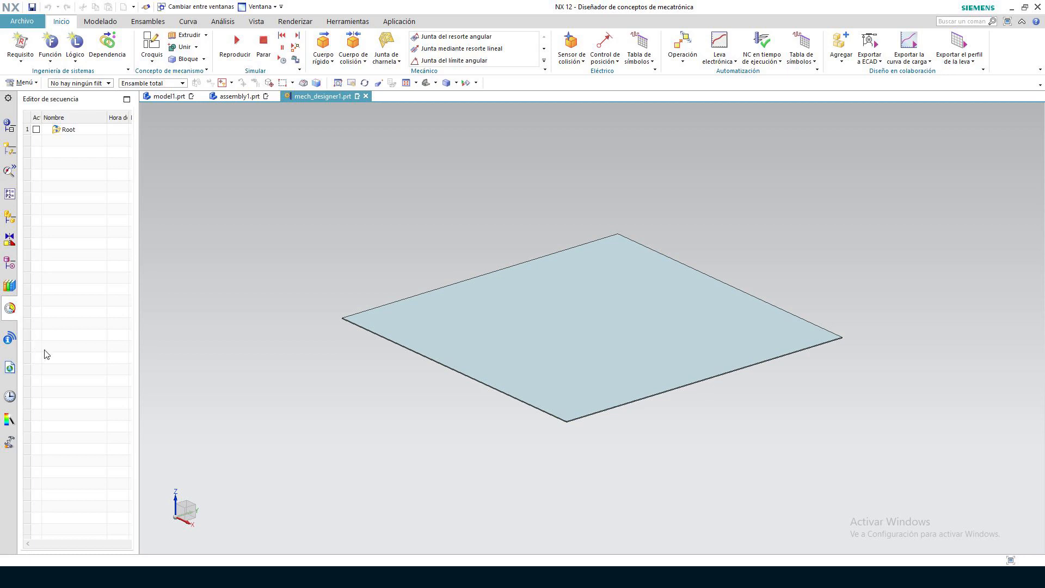
pyautogui.moveTo(139, 196); pyautogui.dragTo(228, 201)
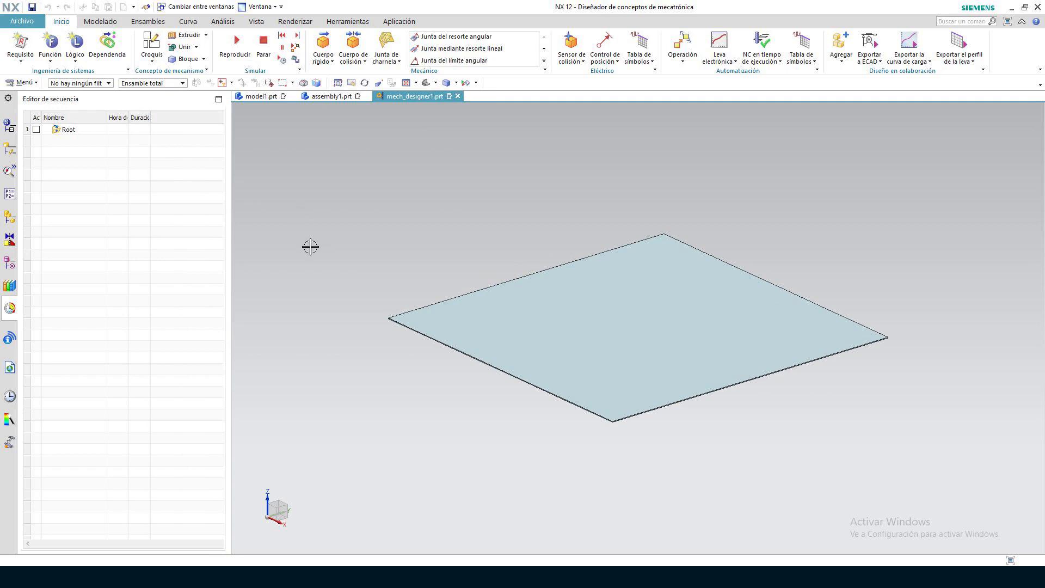
pyautogui.moveTo(230, 283); pyautogui.dragTo(123, 270)
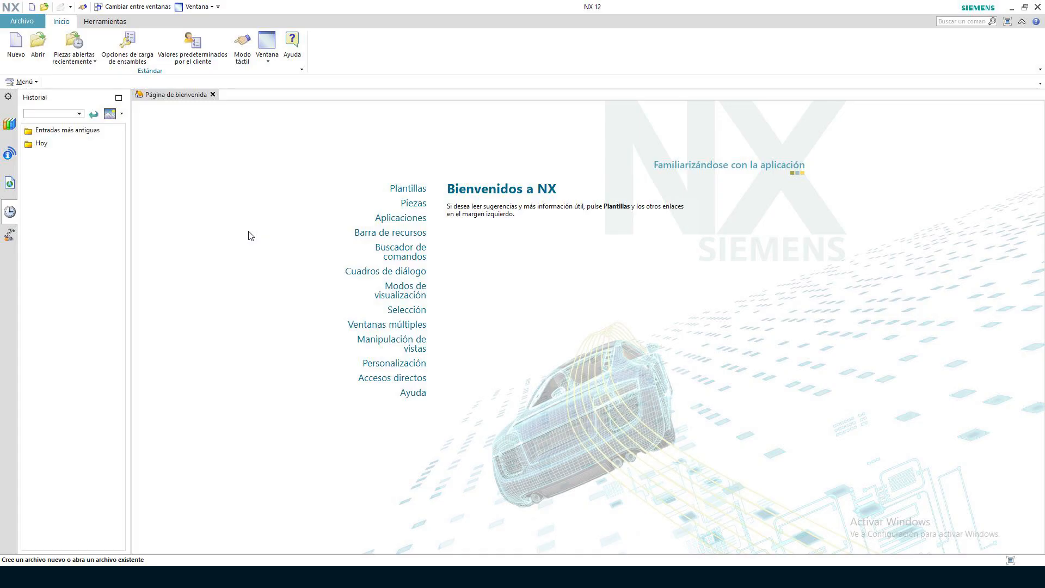
# Create a new millimetre part named Cilindro from the Modelo template, saved in the Componentes folder of the double-acting cylinder project
pyautogui.click(16, 43)
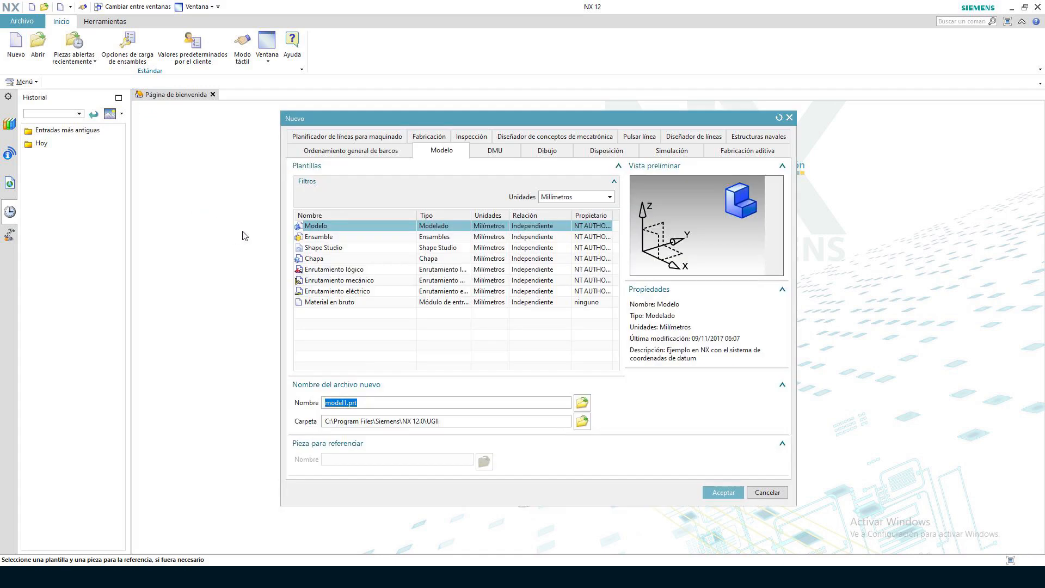
pyautogui.write('Cilindro')
pyautogui.click(584, 427)
pyautogui.click(616, 398)
pyautogui.doubleClick(722, 444)
pyautogui.doubleClick(696, 337)
pyautogui.doubleClick(703, 316)
pyautogui.doubleClick(661, 316)
pyautogui.doubleClick(669, 316)
pyautogui.click(1007, 537)
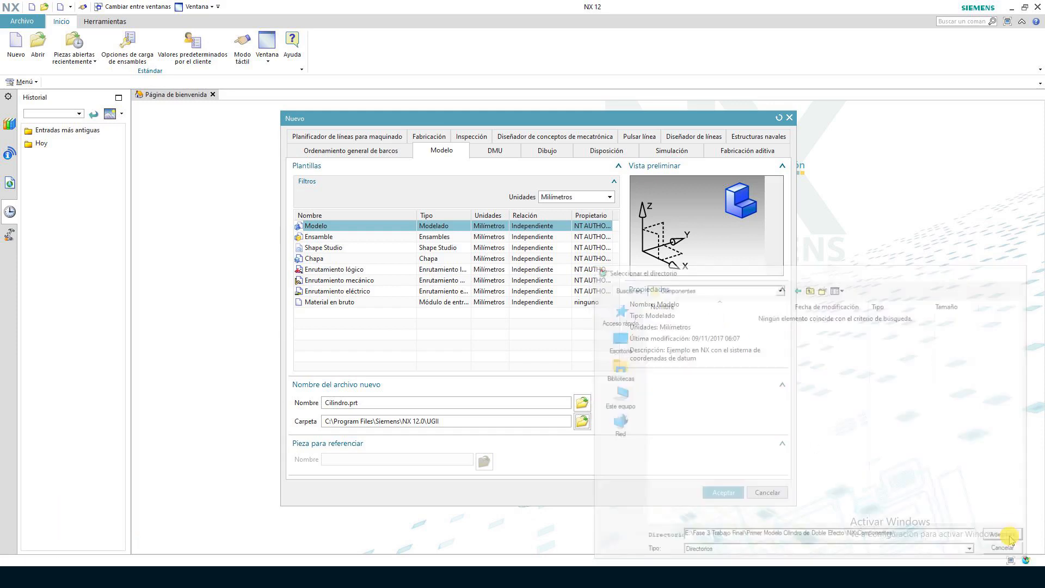
pyautogui.click(723, 492)
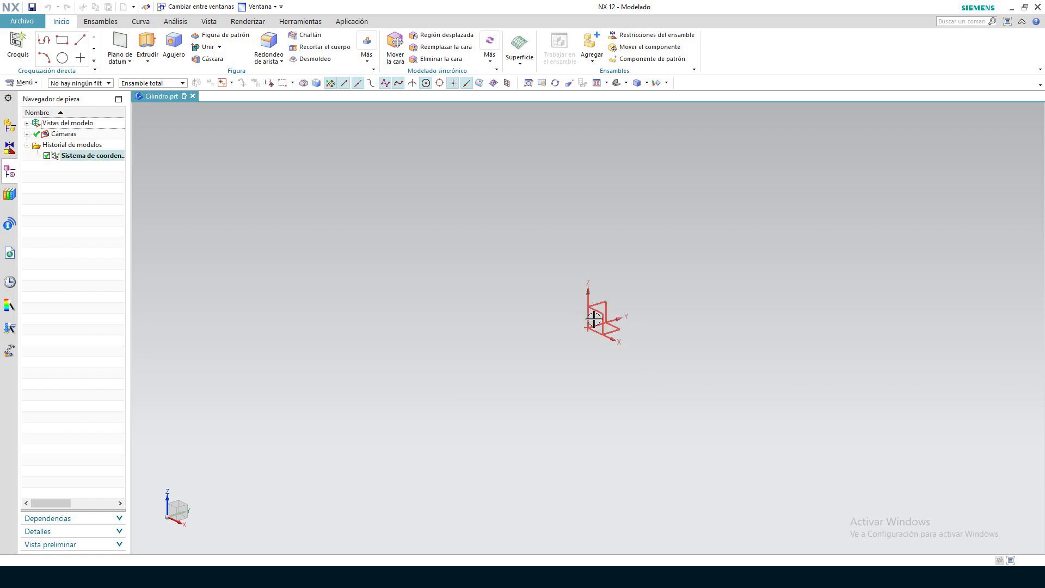
# Examine the datum coordinate system of the empty part from different distances and angles
pyautogui.scroll(-5, 627, 402)
pyautogui.scroll(7, 627, 402)
pyautogui.scroll(-2, 627, 402)
pyautogui.scroll(-3, 627, 402)
pyautogui.scroll(3, 627, 402)
pyautogui.scroll(-1, 627, 401)
pyautogui.scroll(-1, 626, 401)
pyautogui.moveTo(671, 399)
pyautogui.mouseDown(button='middle')
pyautogui.moveTo(590, 417)
pyautogui.moveTo(706, 410)
pyautogui.moveTo(626, 416)
pyautogui.moveTo(631, 396)
pyautogui.moveTo(645, 407)
pyautogui.mouseUp(button='middle')
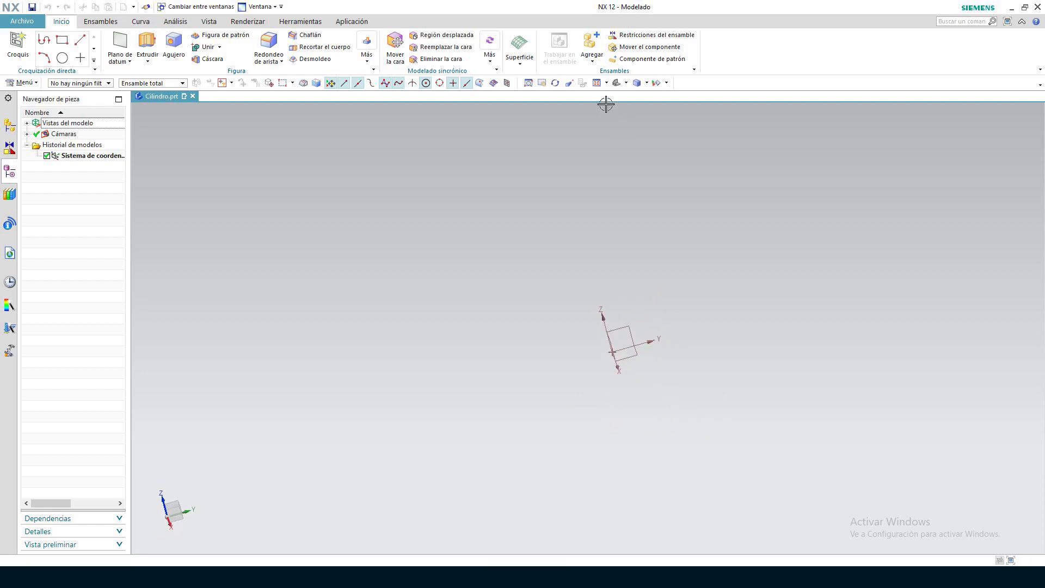
# View the datum coordinate system from the front, looking at the XZ plane, and restore the default three-dimensional view
pyautogui.click(626, 82)
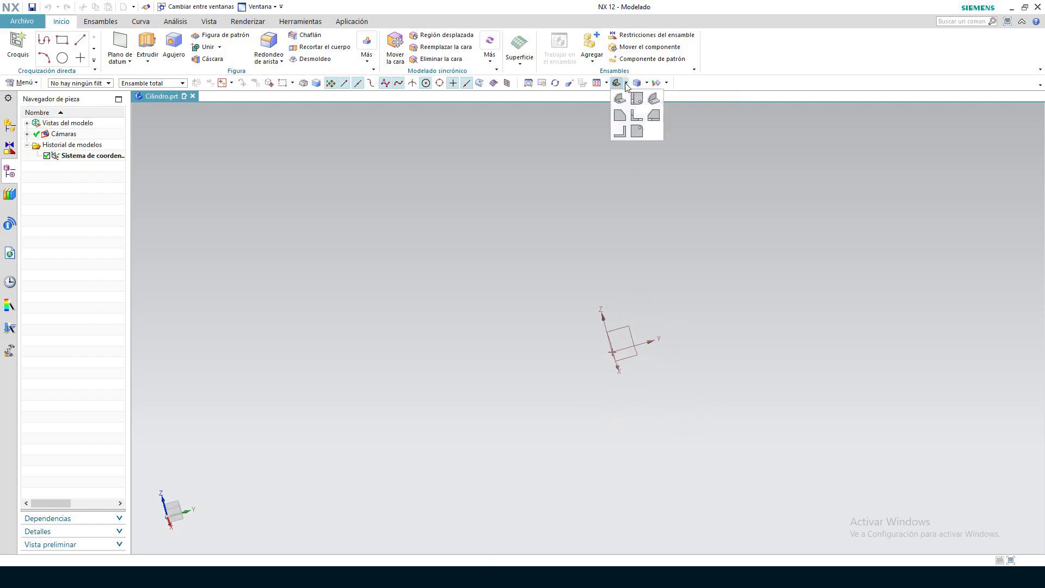
pyautogui.click(635, 115)
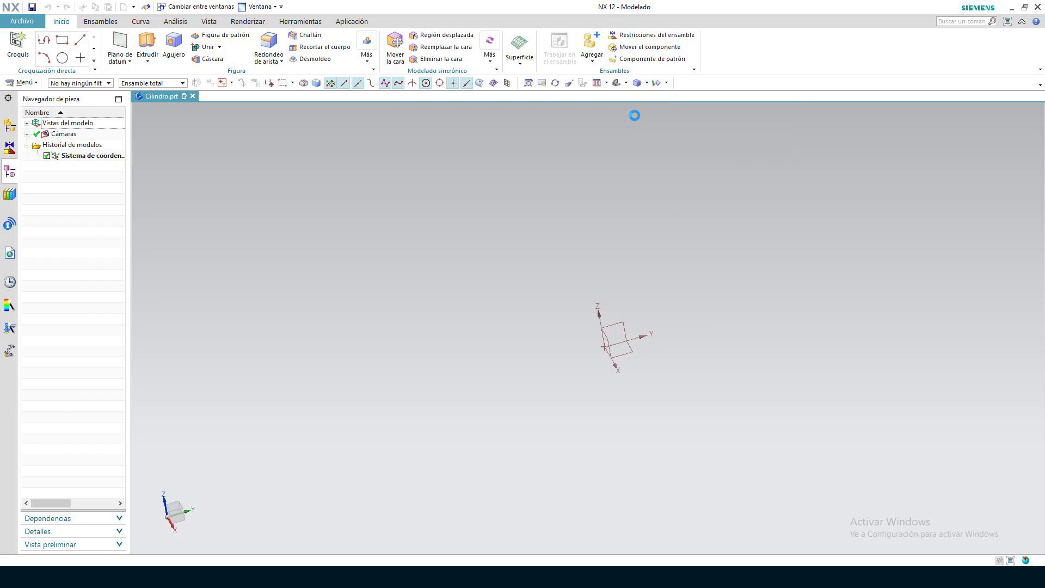
pyautogui.click(626, 84)
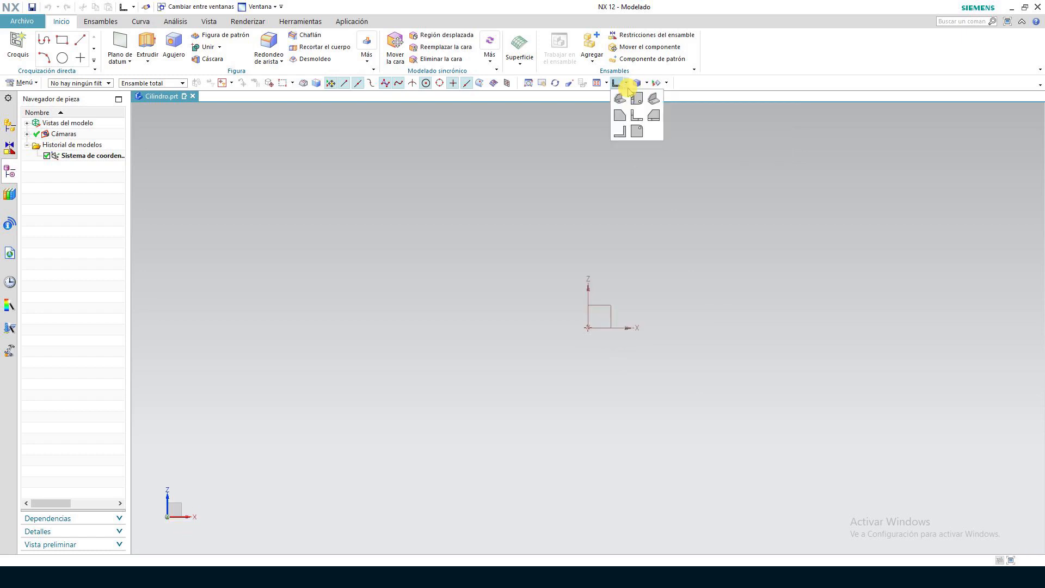
pyautogui.click(619, 98)
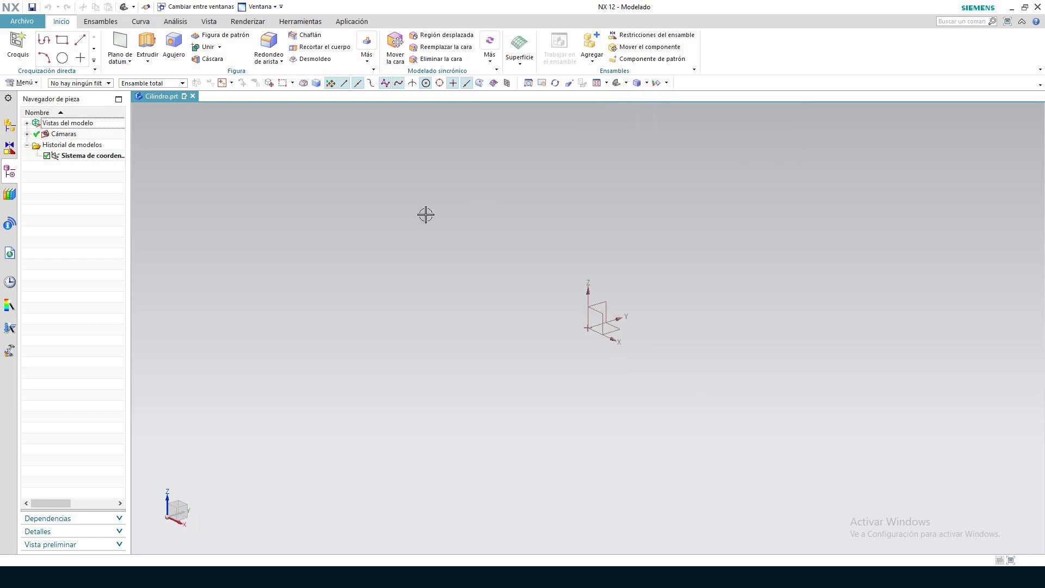
# Create an on-plane sketch on the XZ plane of the datum coordinate system
pyautogui.click(17, 44)
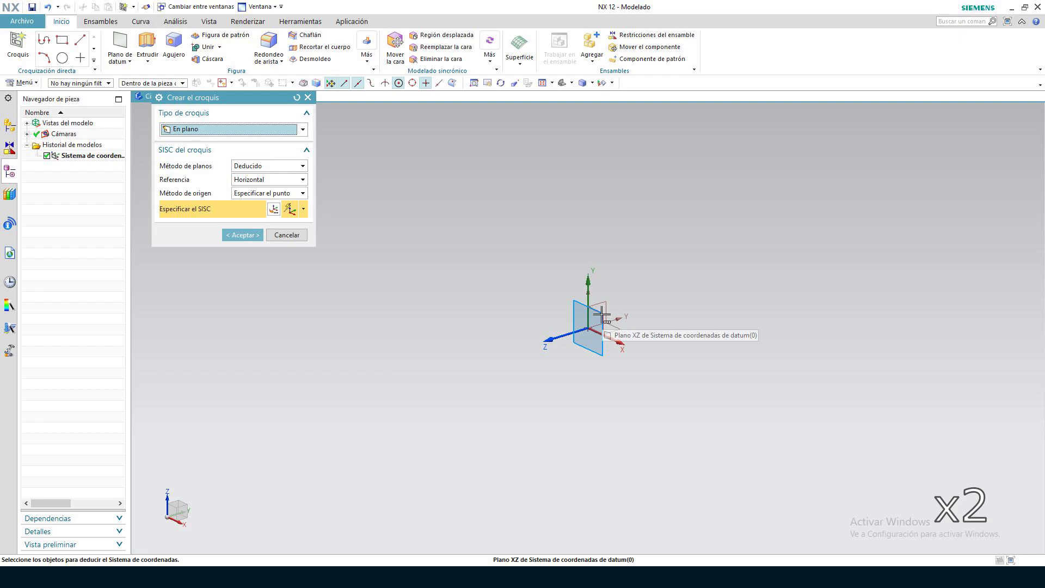
pyautogui.click(602, 316)
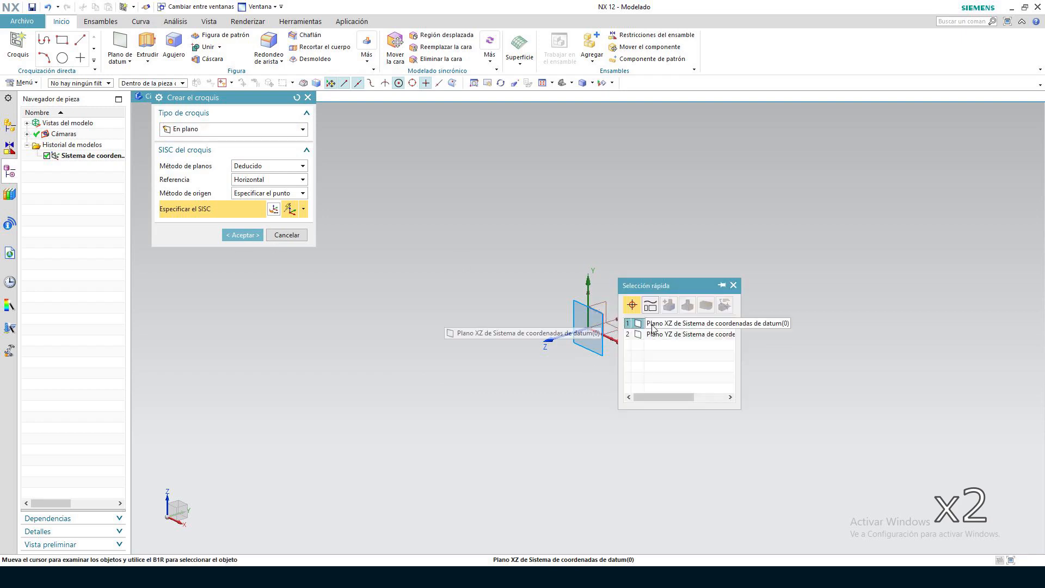
pyautogui.click(634, 325)
pyautogui.click(238, 234)
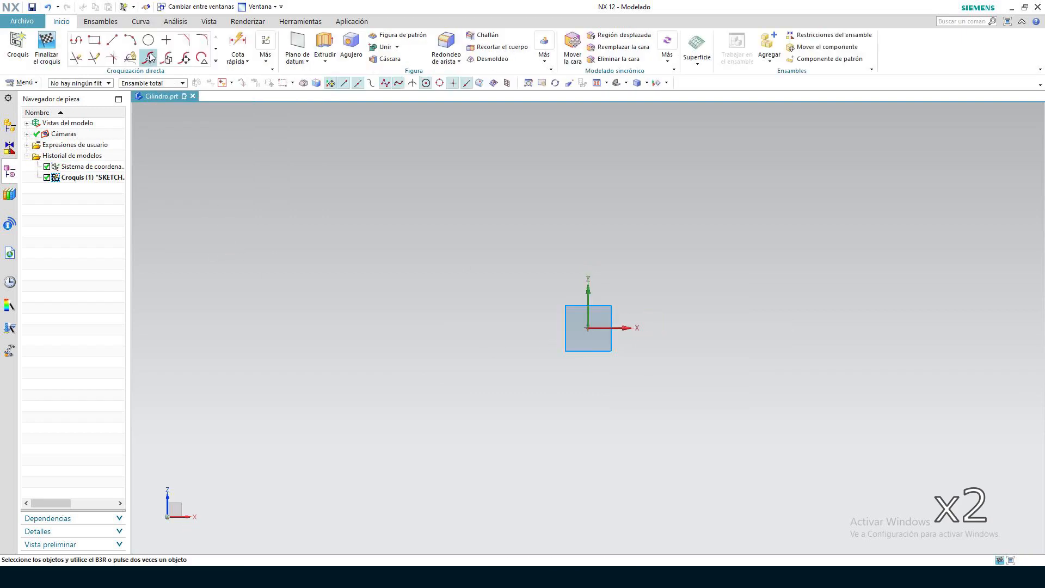
# Draw two concentric circles with diameters of 32 mm and 36 mm centred on the sketch origin, and finish the sketch
pyautogui.click(146, 41)
pyautogui.click(588, 328)
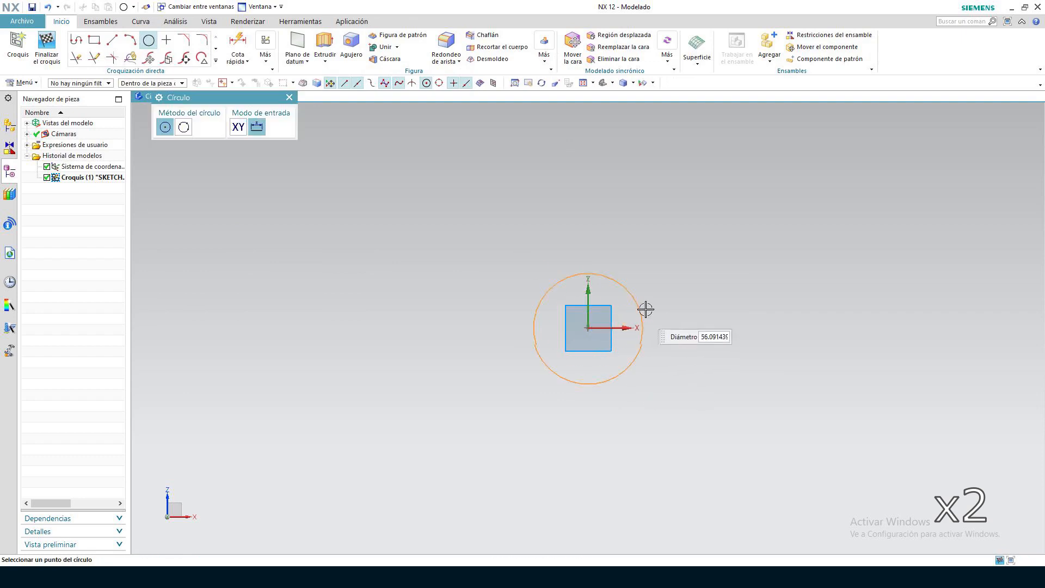
pyautogui.write('32')
pyautogui.press('Return')
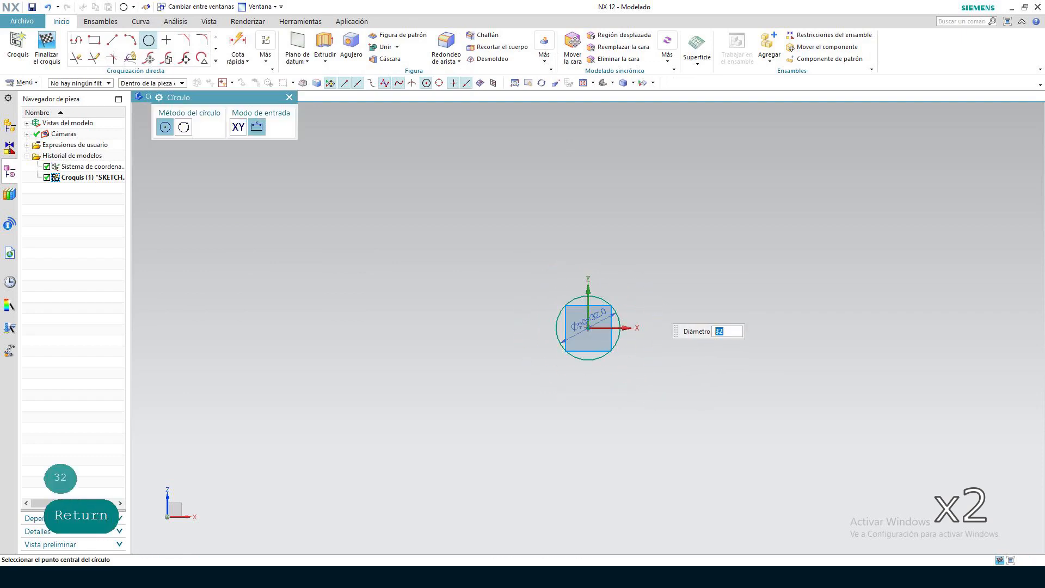
pyautogui.scroll(2, 590, 325)
pyautogui.write('36')
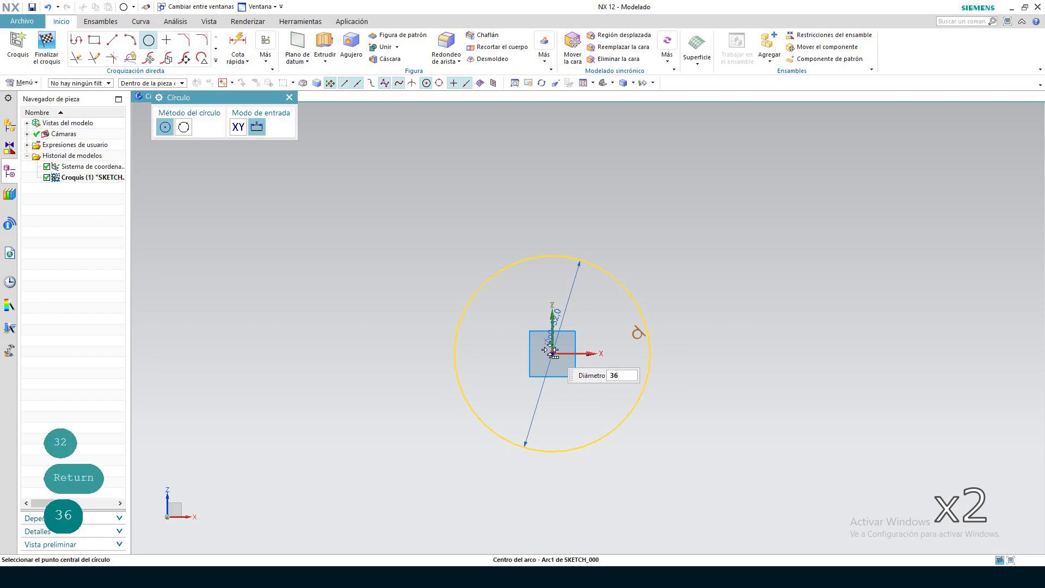
pyautogui.press('Return')
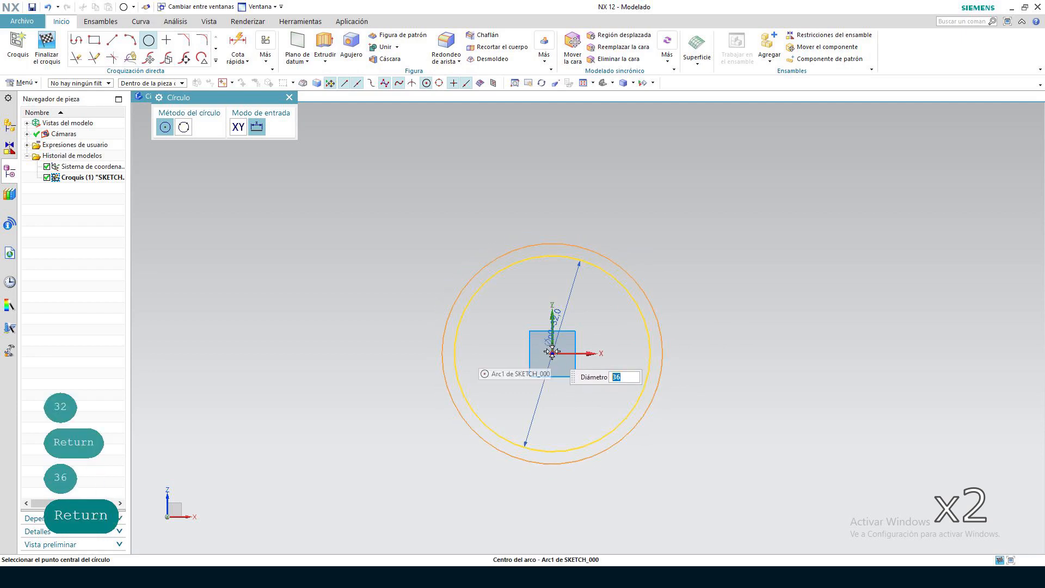
pyautogui.click(47, 46)
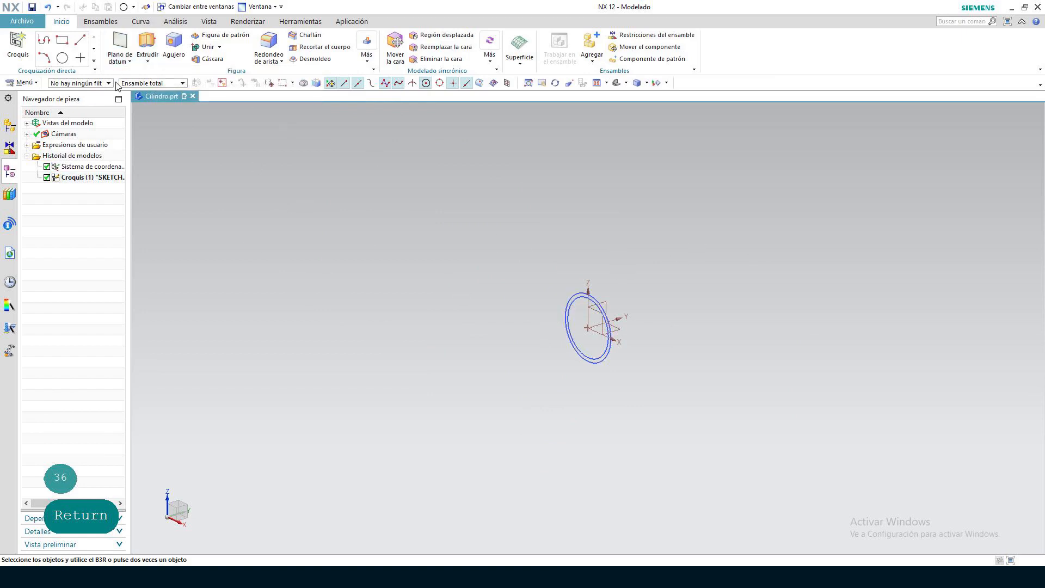
# Begin an Extrude of the two concentric circles with a start distance of 0 mm and an end distance of 100 mm
pyautogui.click(146, 48)
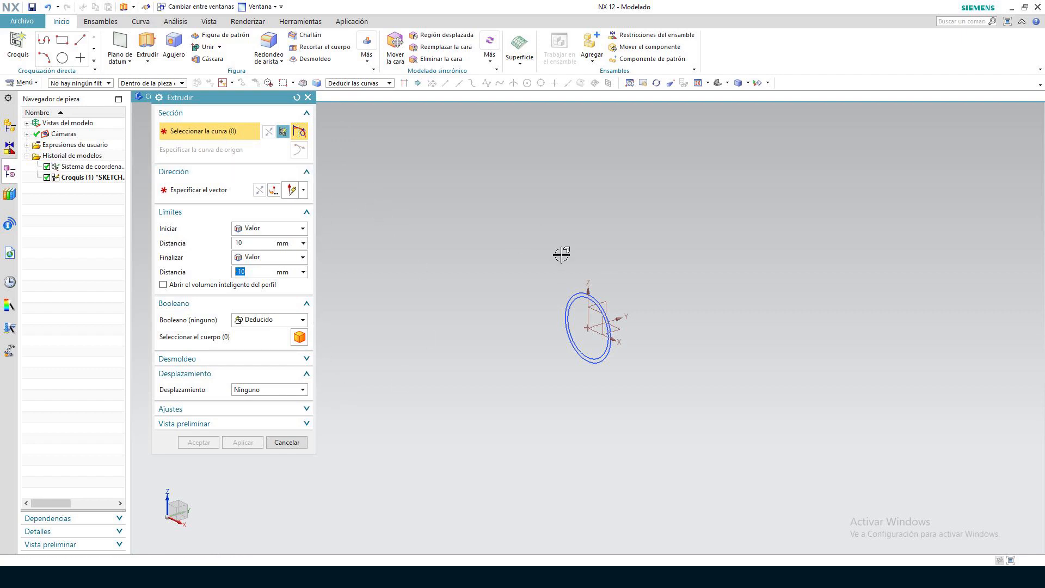
pyautogui.click(598, 300)
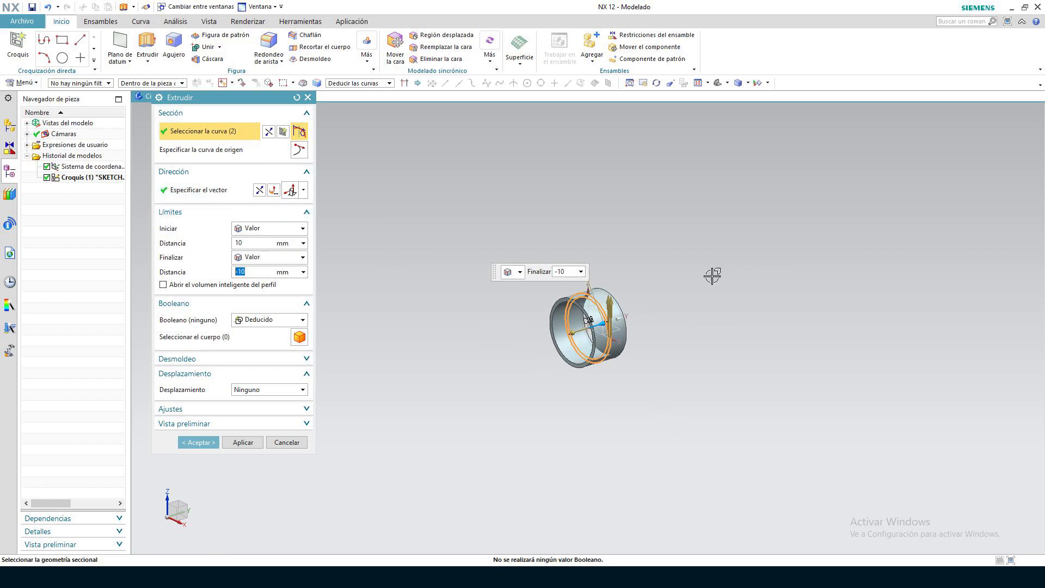
pyautogui.scroll(3, 680, 345)
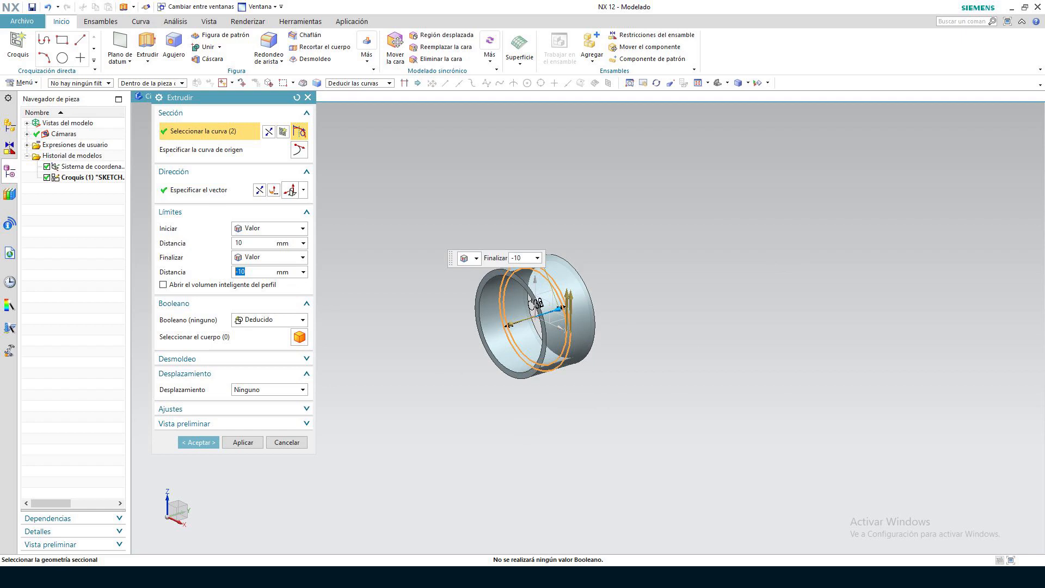
pyautogui.click(240, 243)
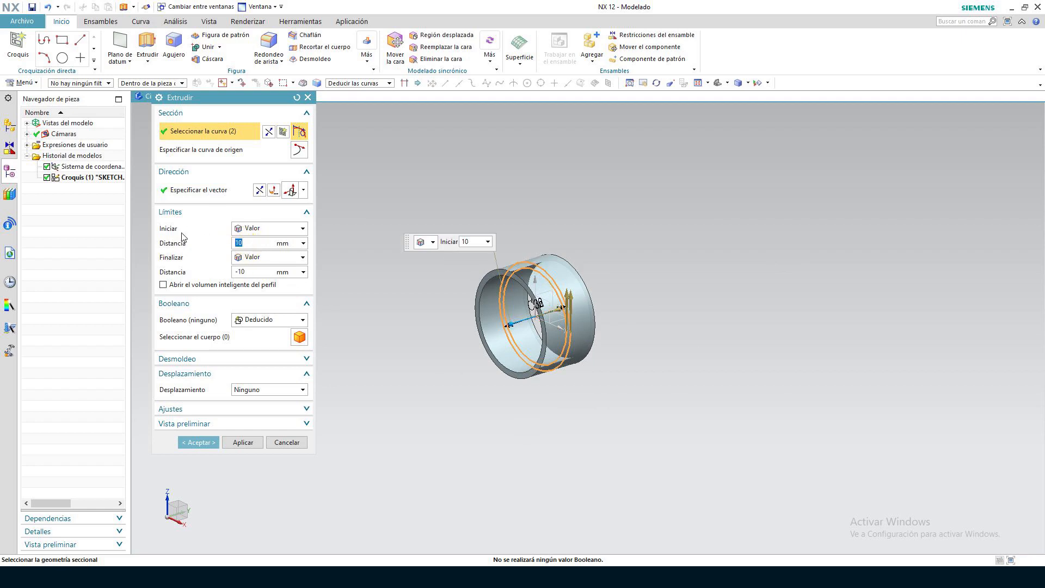
pyautogui.write('0')
pyautogui.press('Return')
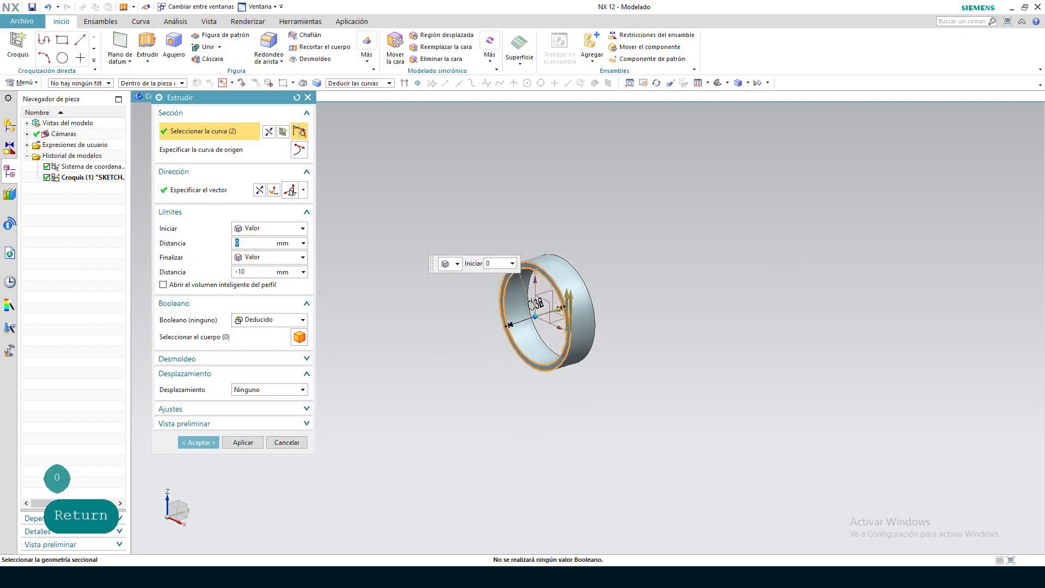
pyautogui.click(239, 272)
pyautogui.write('-100')
pyautogui.press('Return')
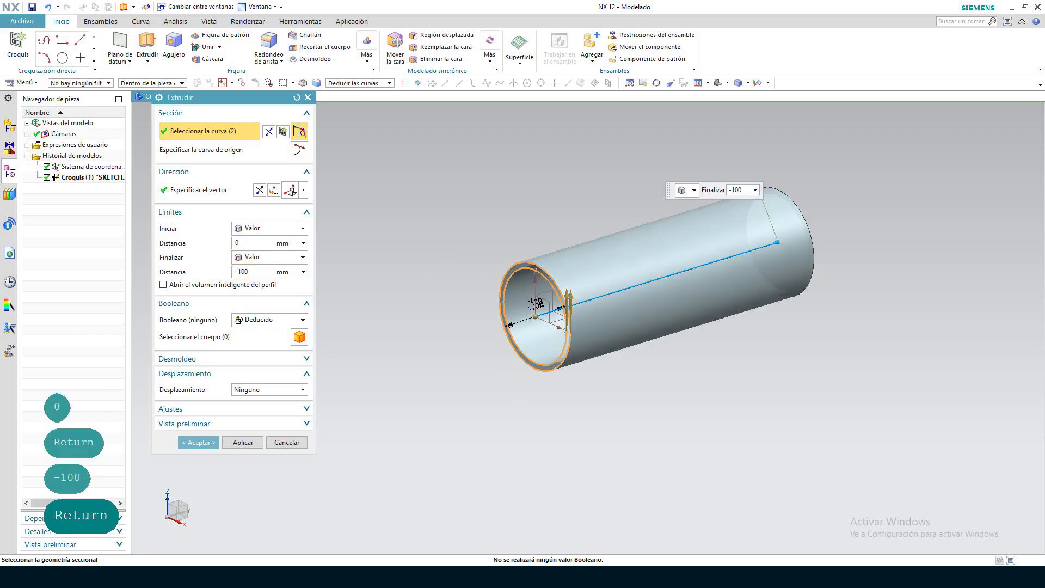
pyautogui.press('BackSpace')
pyautogui.press('Return')
pyautogui.scroll(-2, 687, 392)
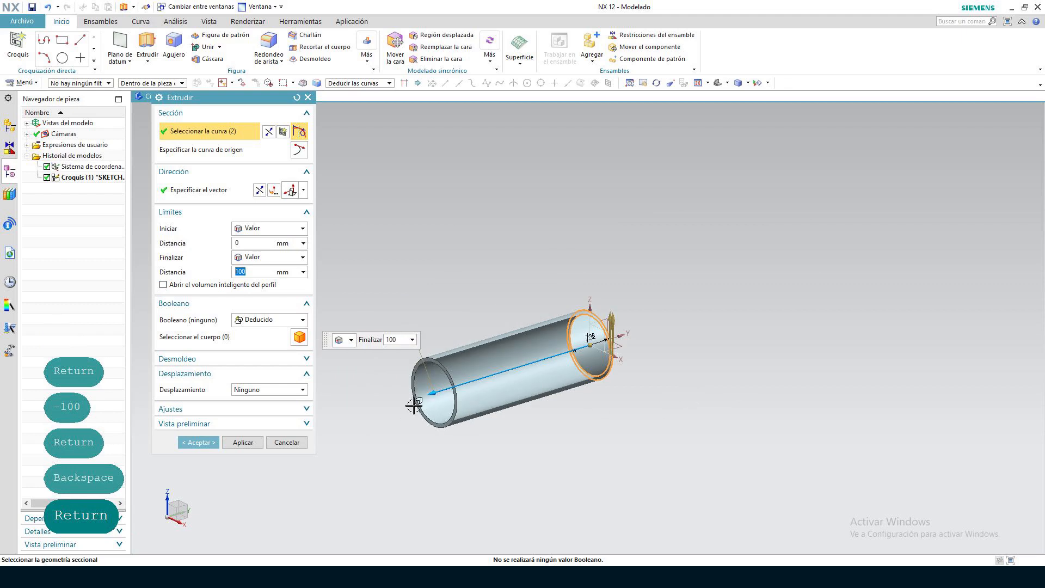
# Set the extrusion's start distance to -100 mm, leave the Boolean as Deducido, and create the tube
pyautogui.click(235, 244)
pyautogui.write('-100')
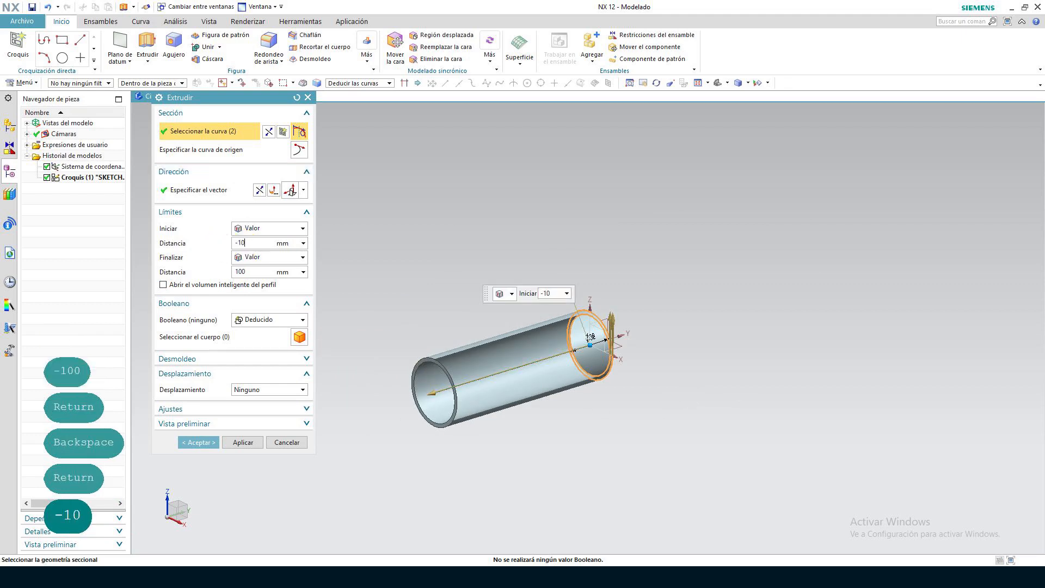
pyautogui.press('Return')
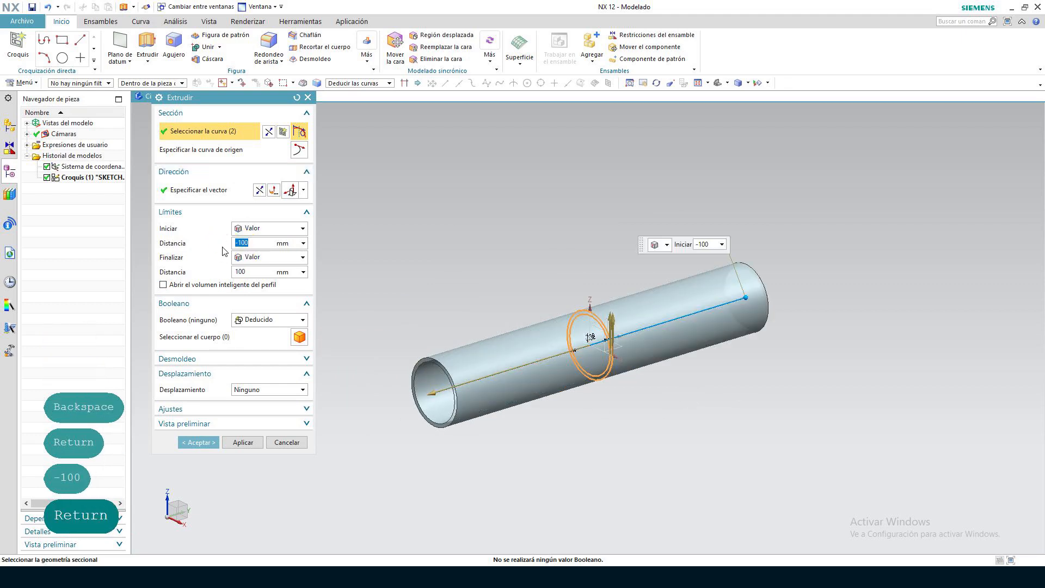
pyautogui.click(301, 321)
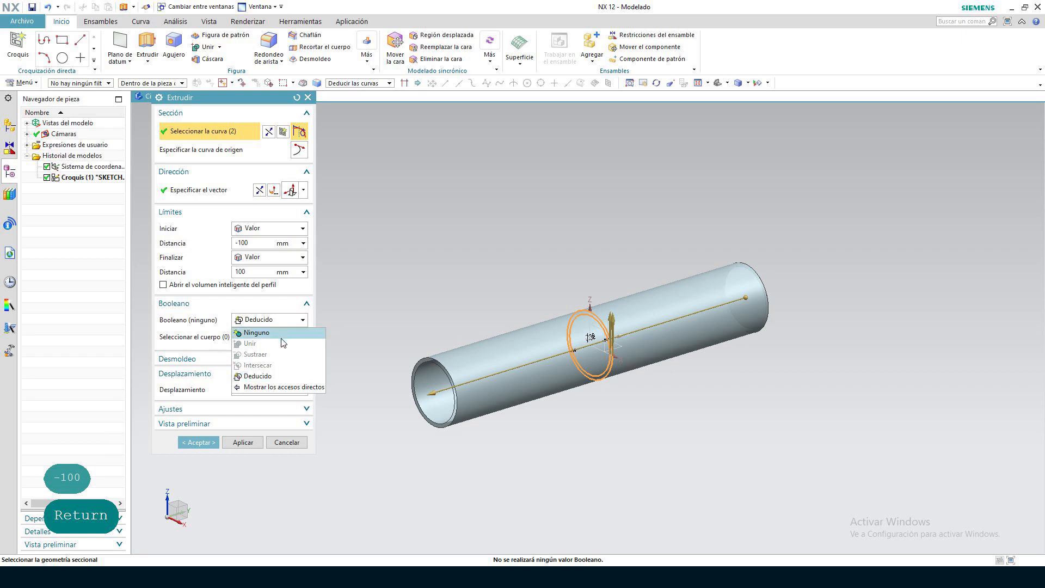
pyautogui.click(274, 378)
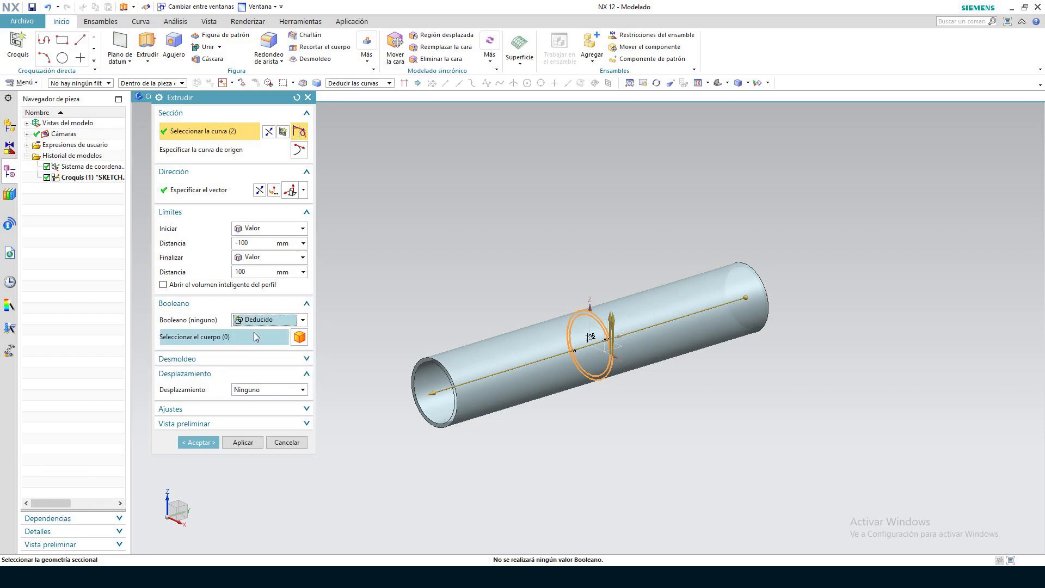
pyautogui.click(210, 443)
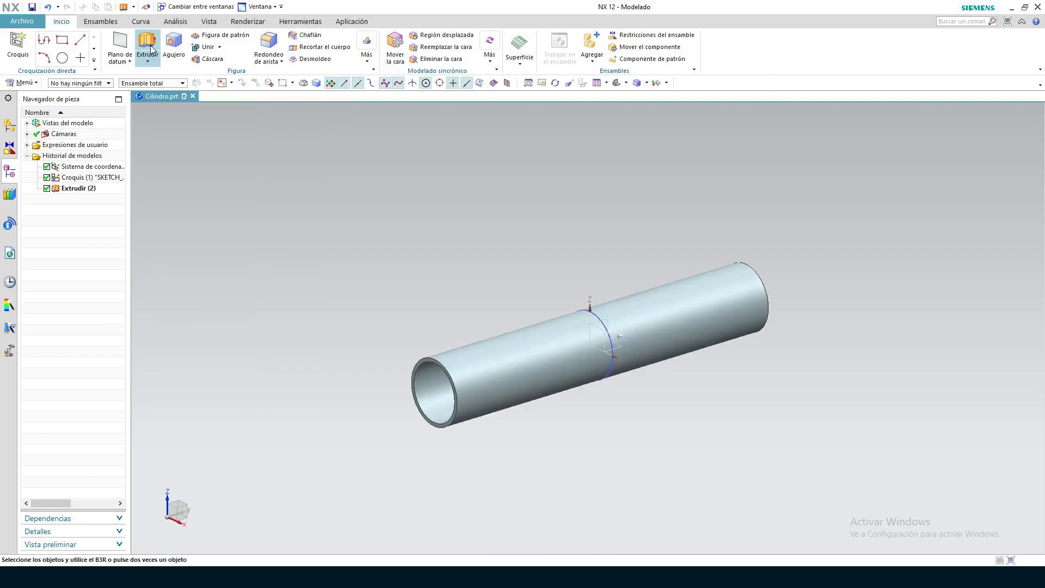
# Create an on-plane sketch on the near annular end face of the tube
pyautogui.click(21, 52)
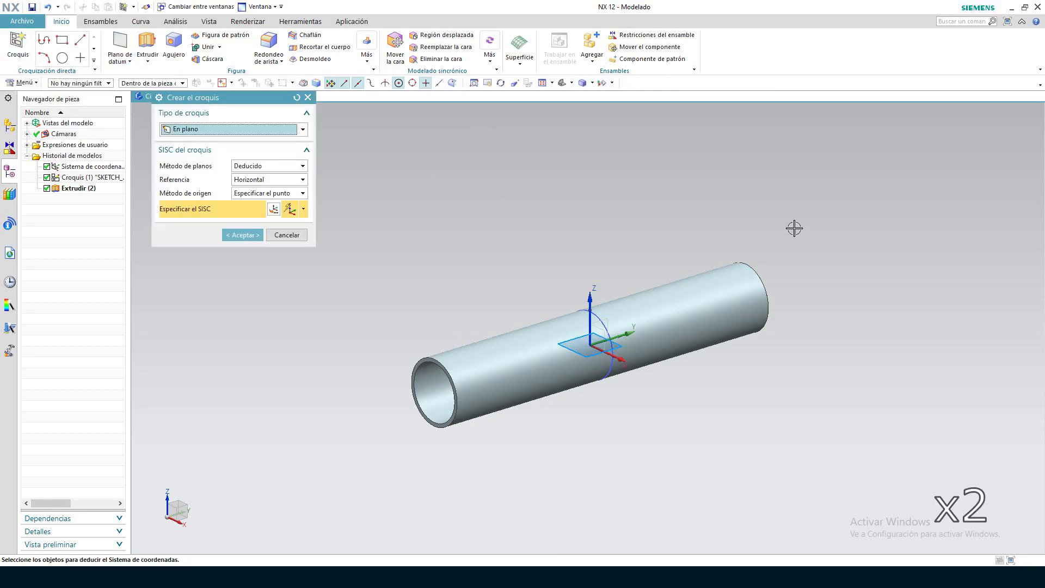
pyautogui.scroll(2, 414, 349)
pyautogui.scroll(1, 394, 390)
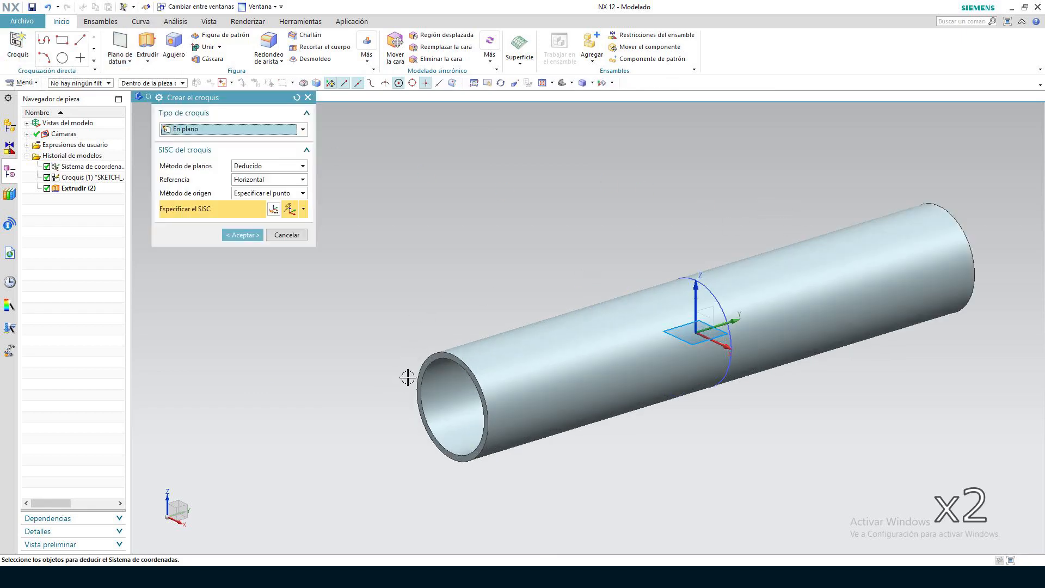
pyautogui.click(430, 359)
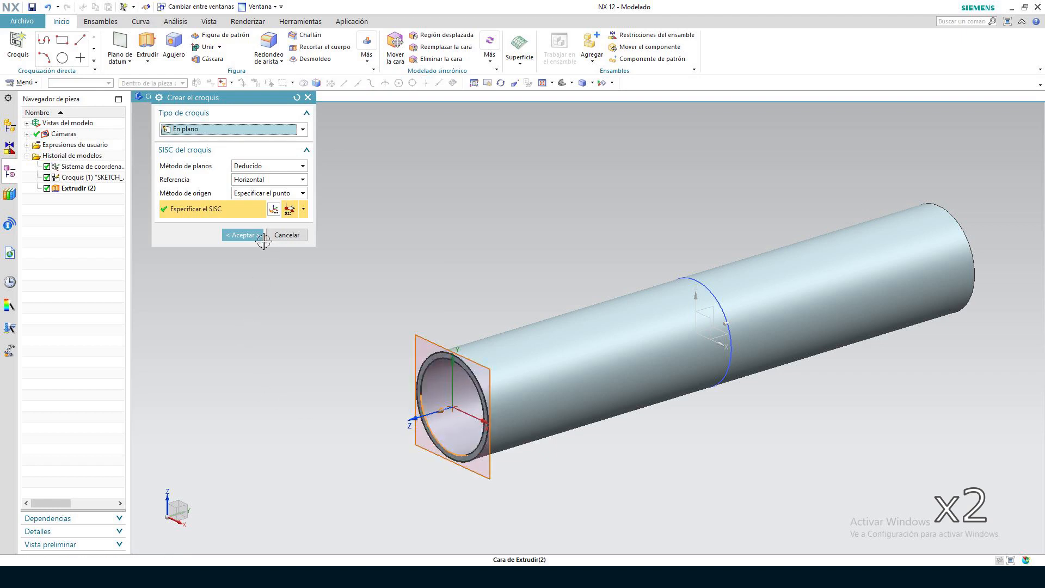
pyautogui.click(242, 235)
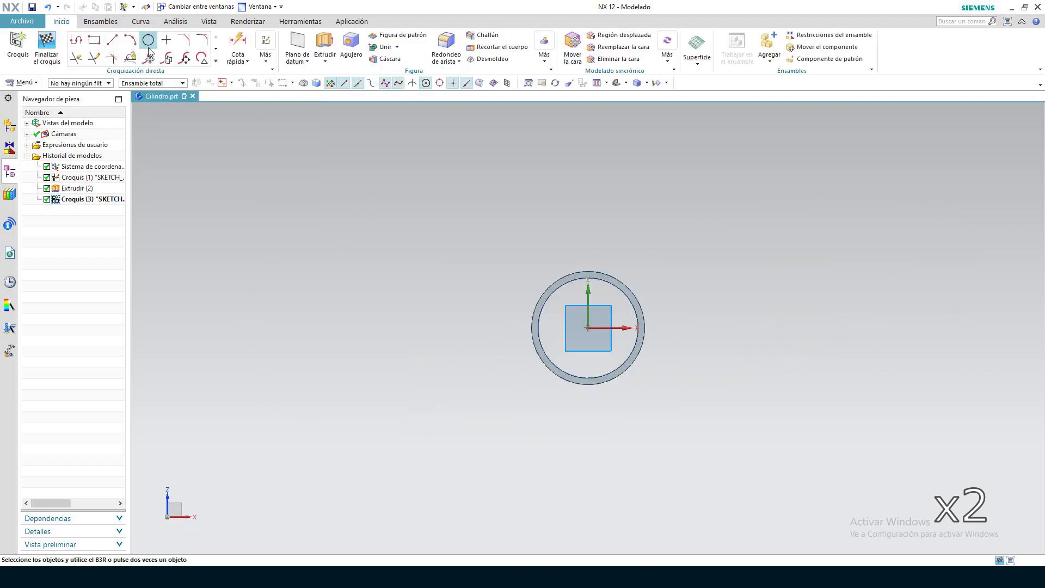
# Draw a 36 mm diameter circle centred on the sketch origin and finish the sketch
pyautogui.click(149, 40)
pyautogui.scroll(4, 654, 381)
pyautogui.click(498, 253)
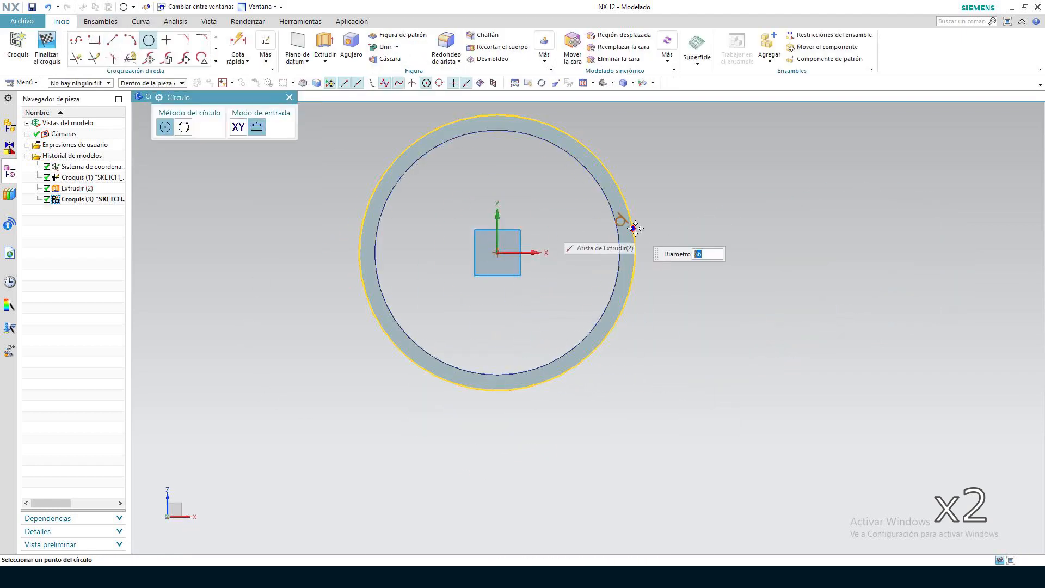
pyautogui.write('36')
pyautogui.press('Return')
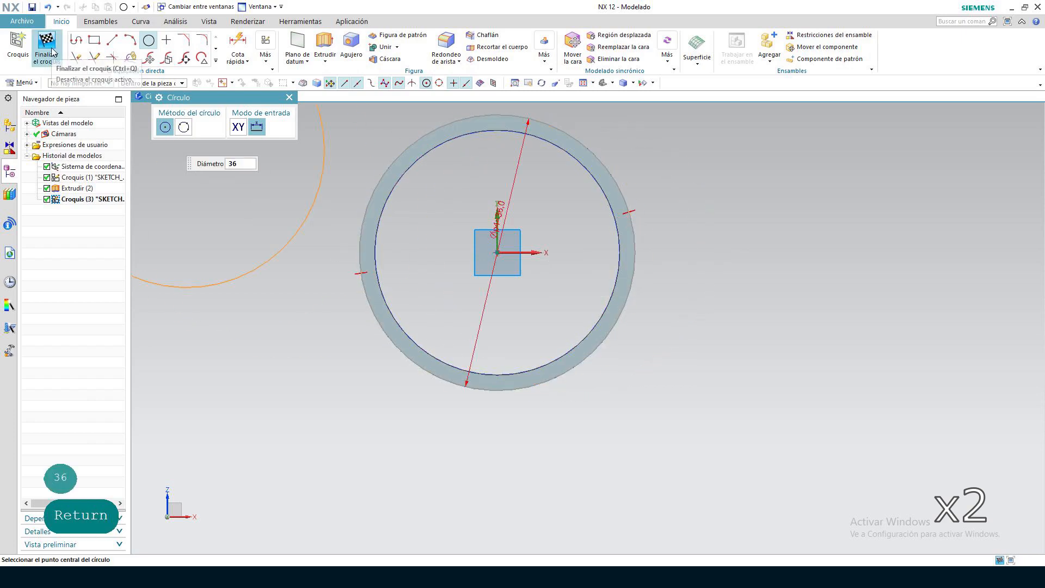
pyautogui.click(47, 45)
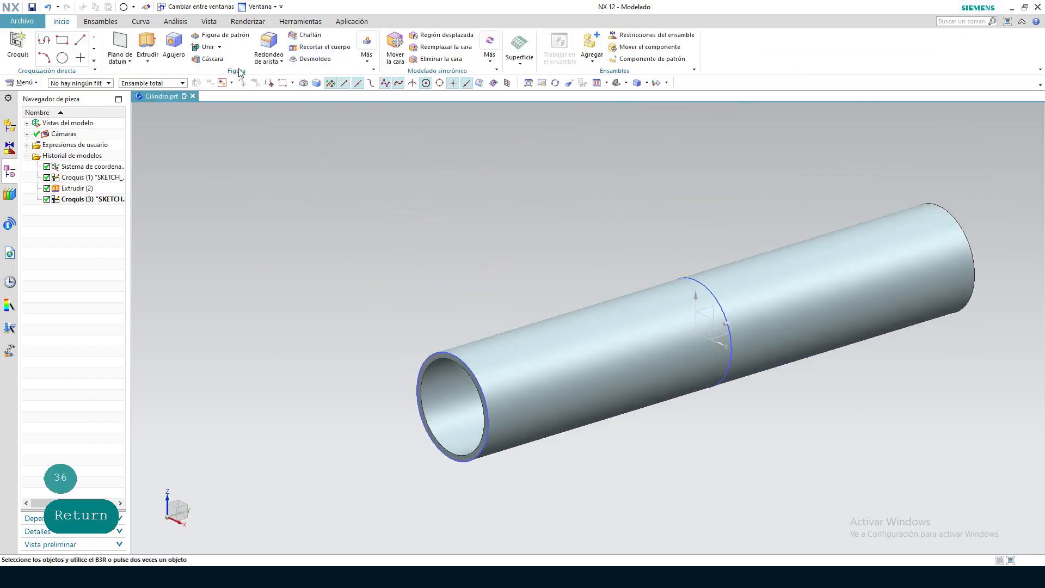
# Extrude the end-face circle from 0 to 5 mm and unite it with the tube (Unir) to form an end cap
pyautogui.click(147, 46)
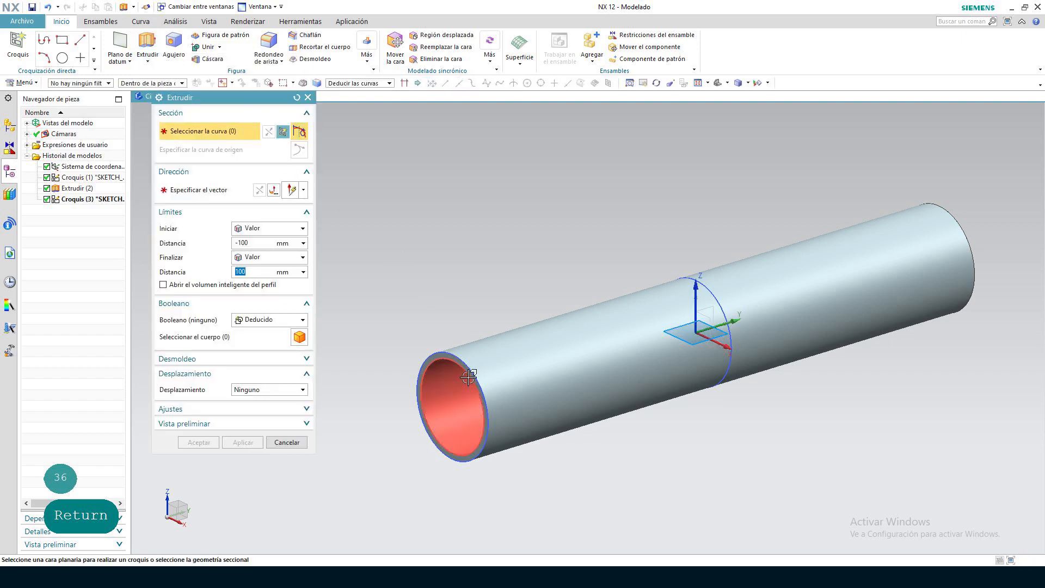
pyautogui.click(474, 374)
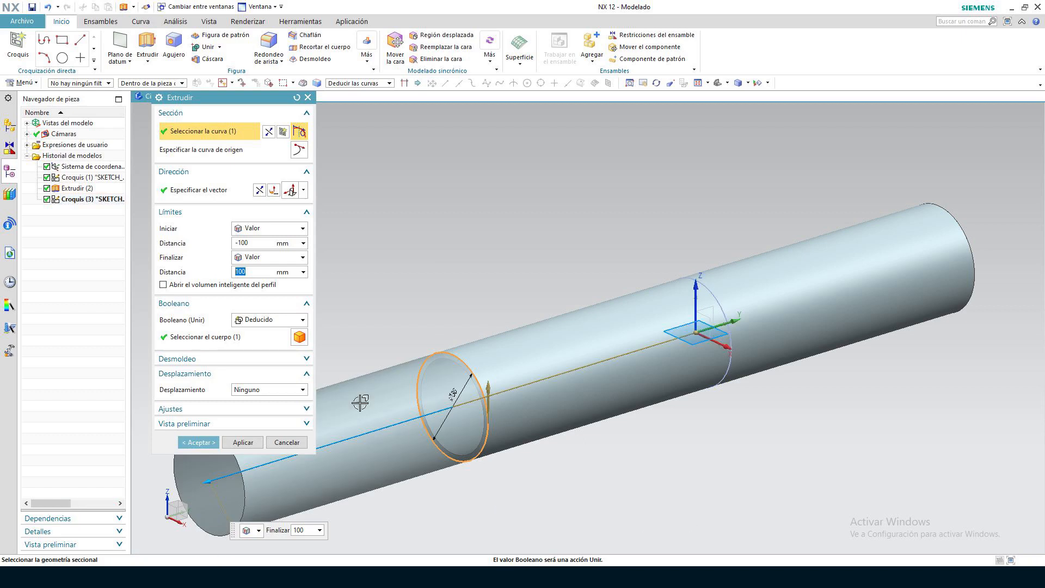
pyautogui.click(243, 243)
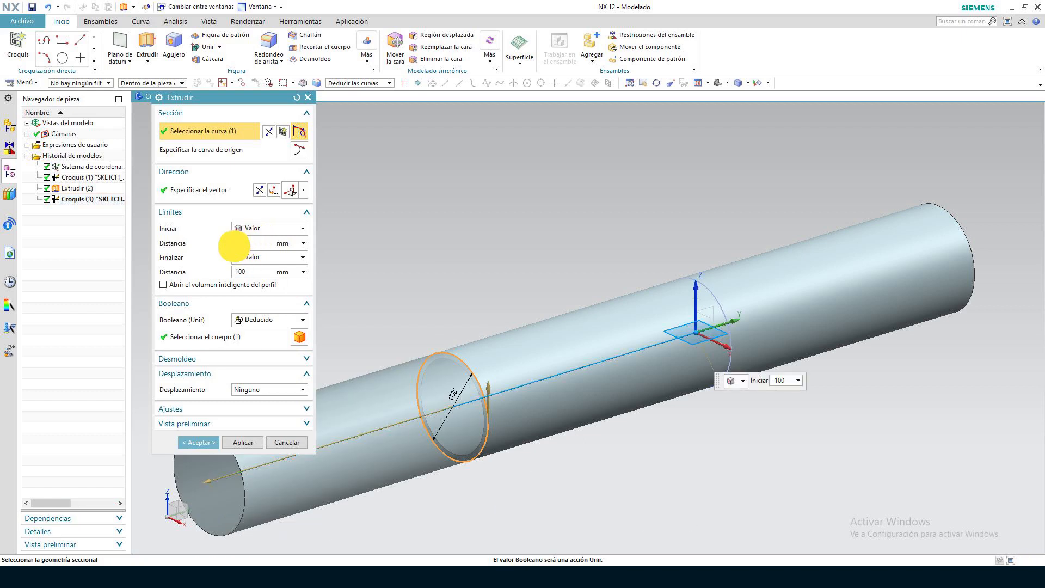
pyautogui.press('Return')
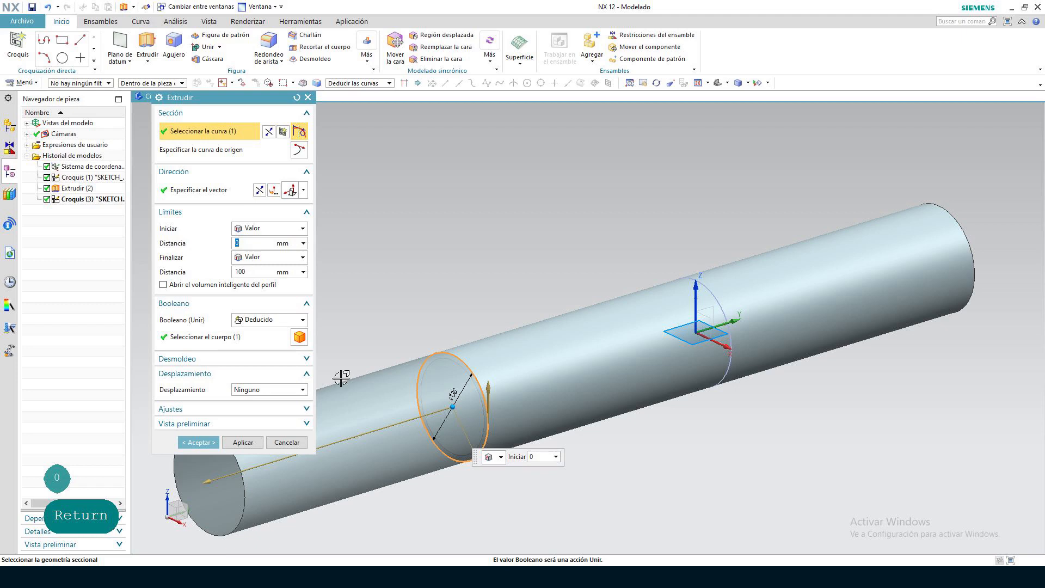
pyautogui.click(210, 272)
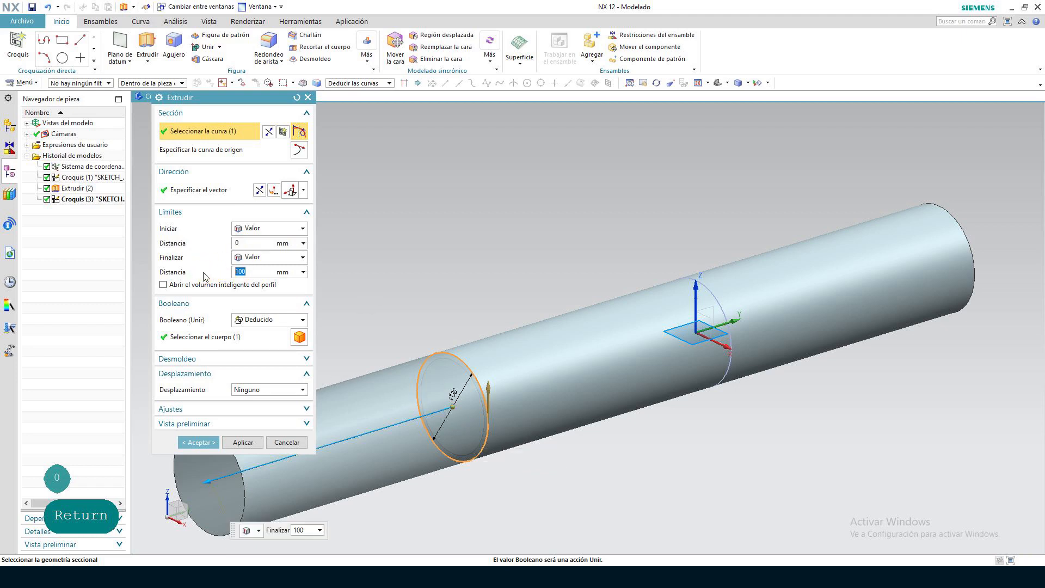
pyautogui.write('5')
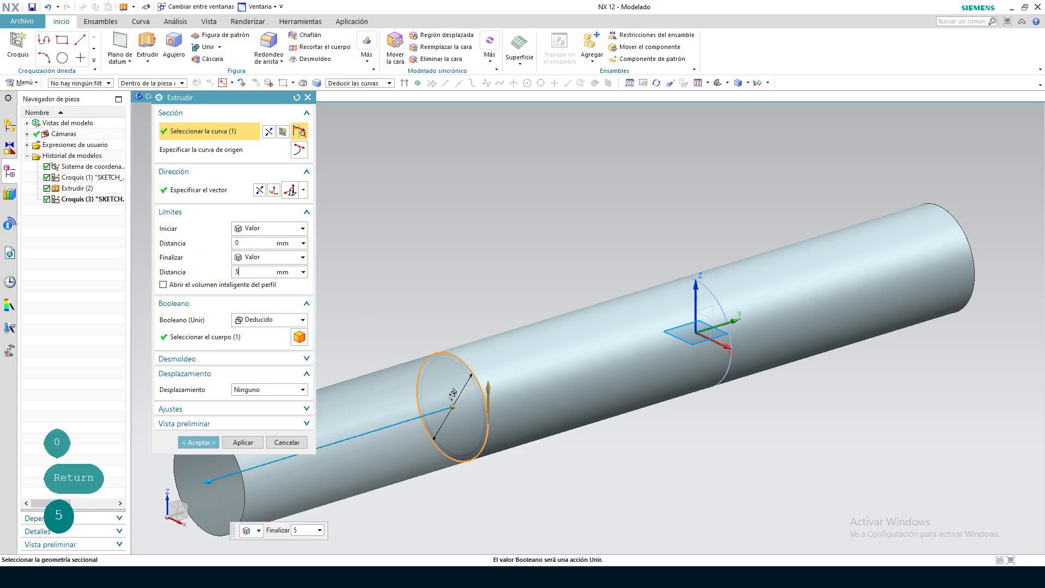
pyautogui.press('Return')
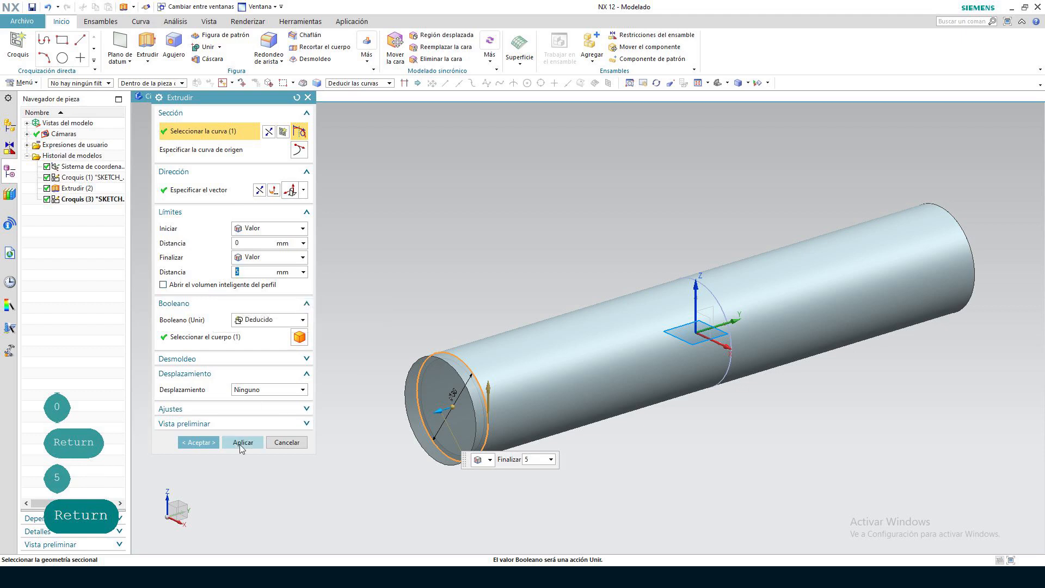
pyautogui.click(303, 320)
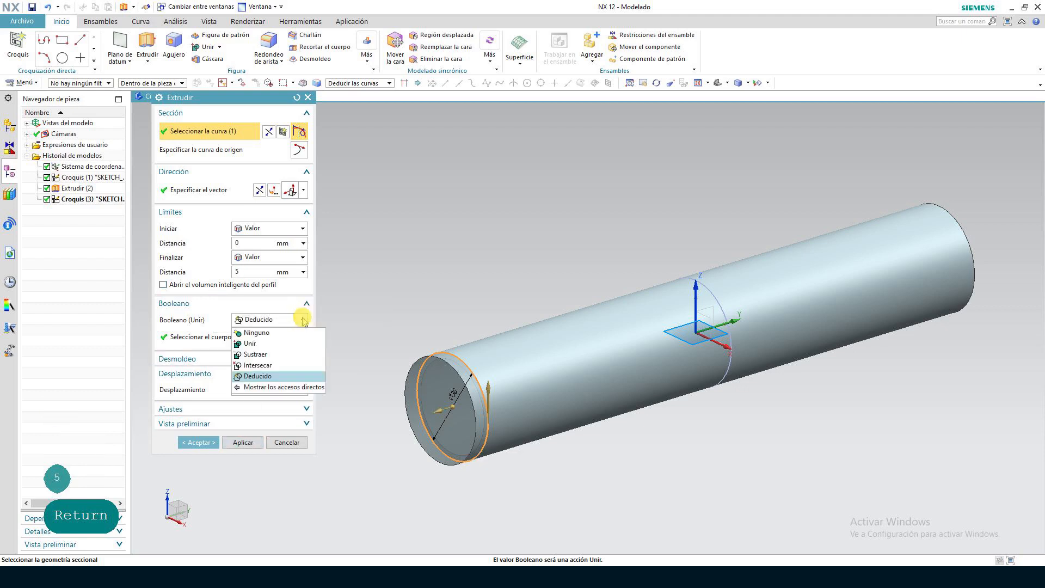
pyautogui.click(272, 345)
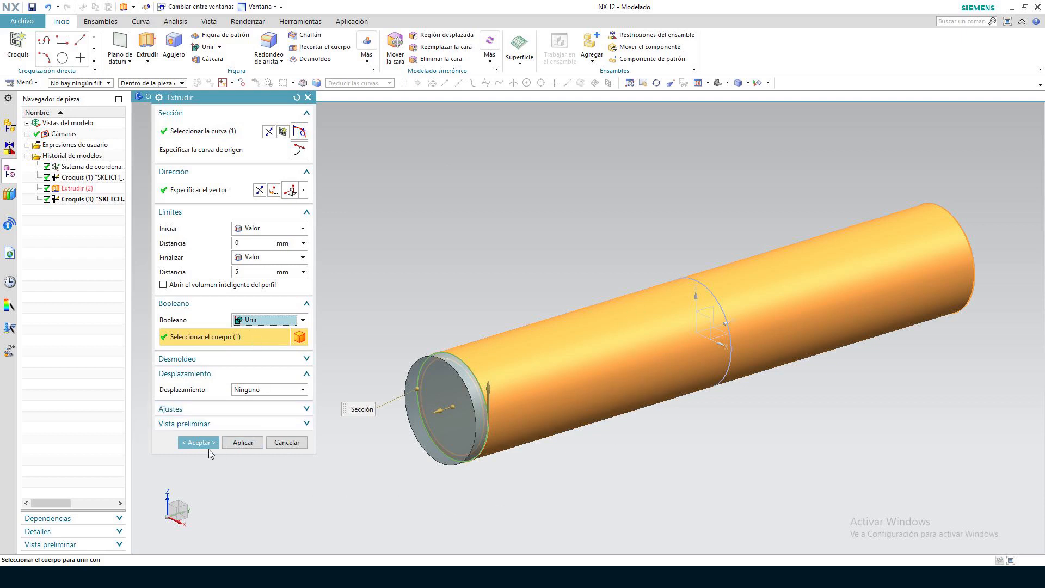
pyautogui.click(234, 442)
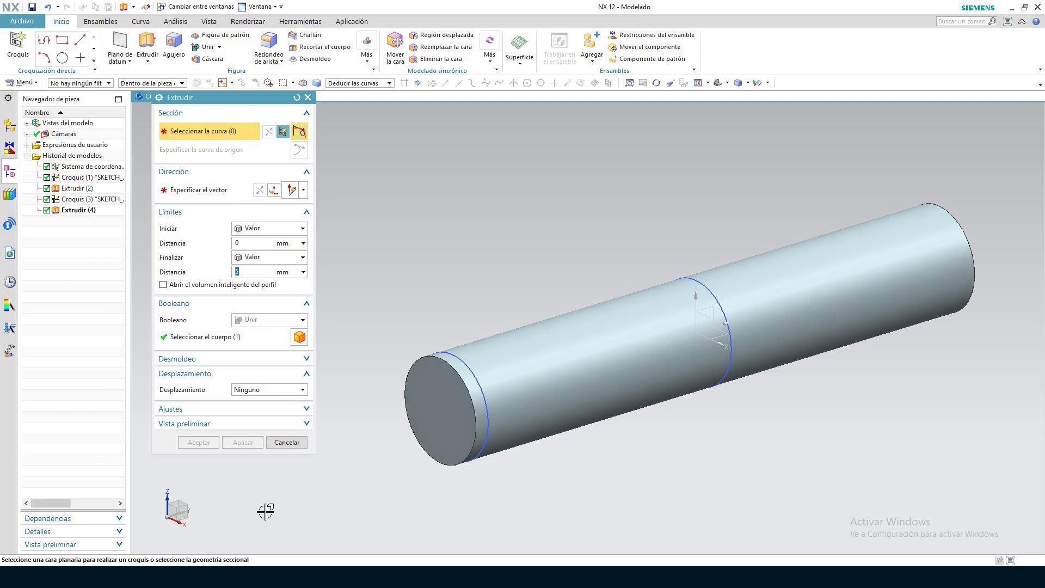
# Select the 36 mm end-face circle for an extrusion and set its start to -200 mm and its end to -205 mm
pyautogui.moveTo(223, 104); pyautogui.dragTo(266, 133)
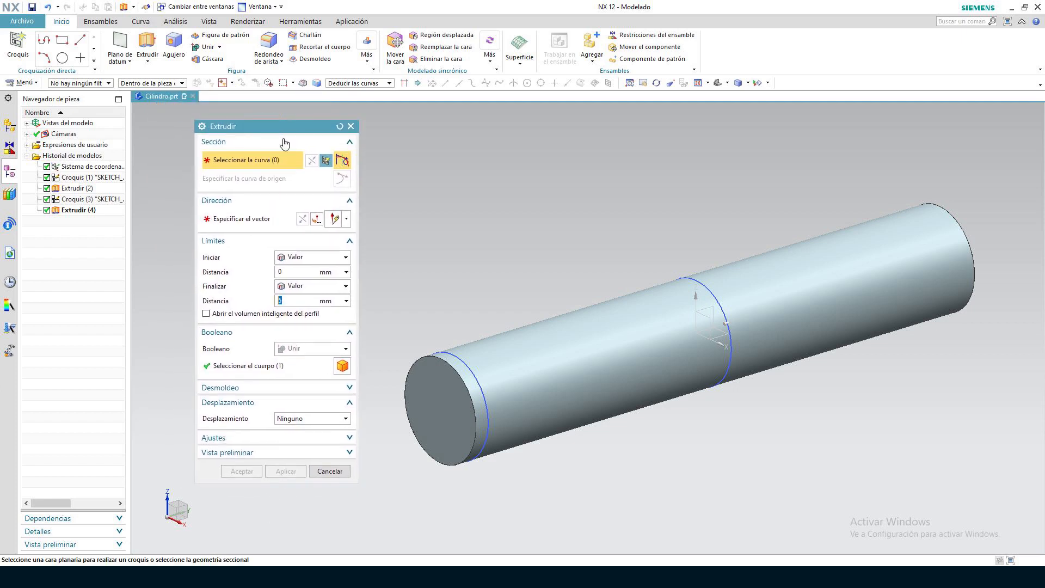
pyautogui.click(467, 365)
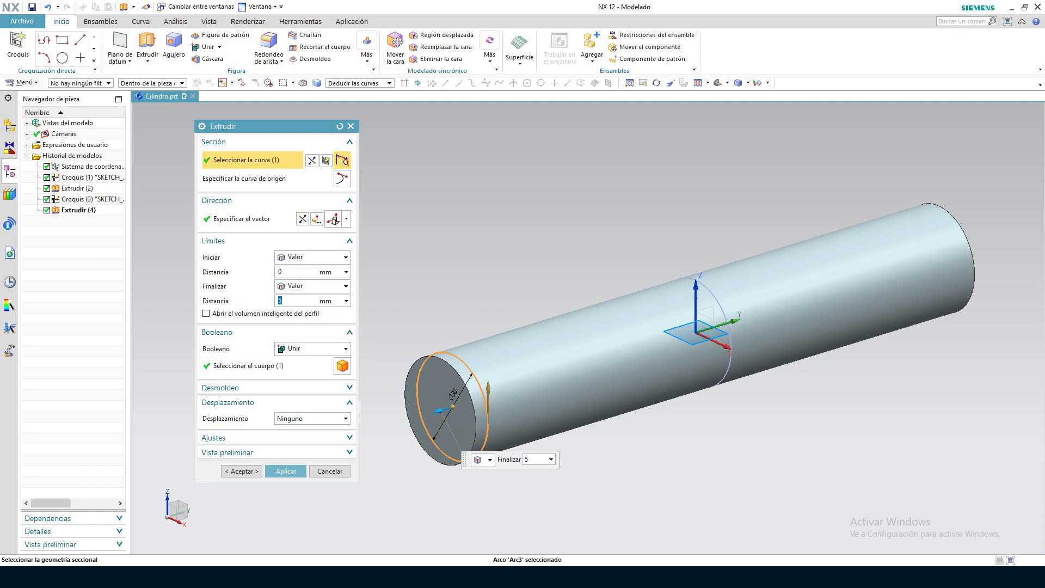
pyautogui.click(275, 272)
pyautogui.write('-200')
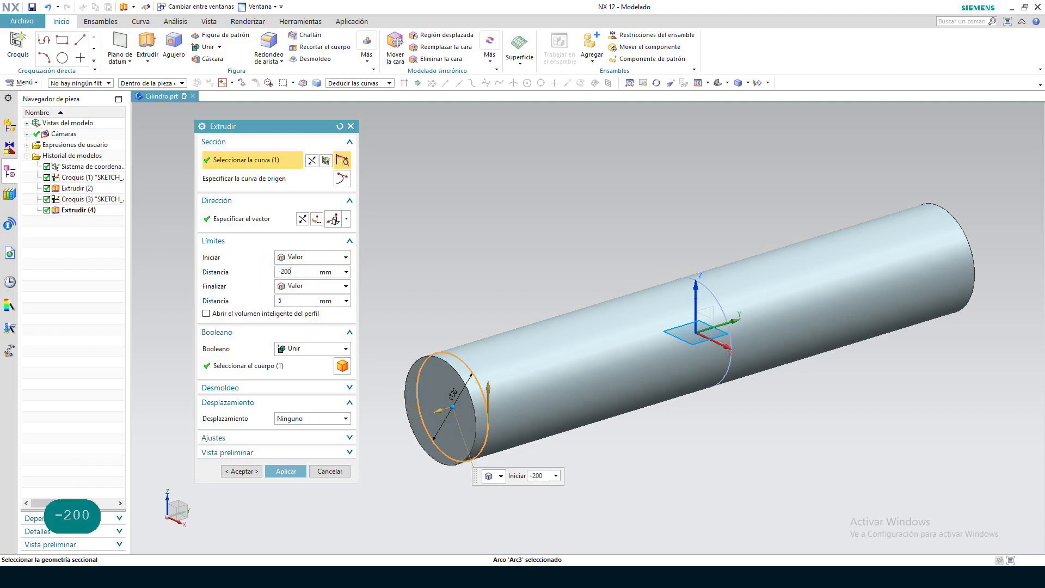
pyautogui.press('Return')
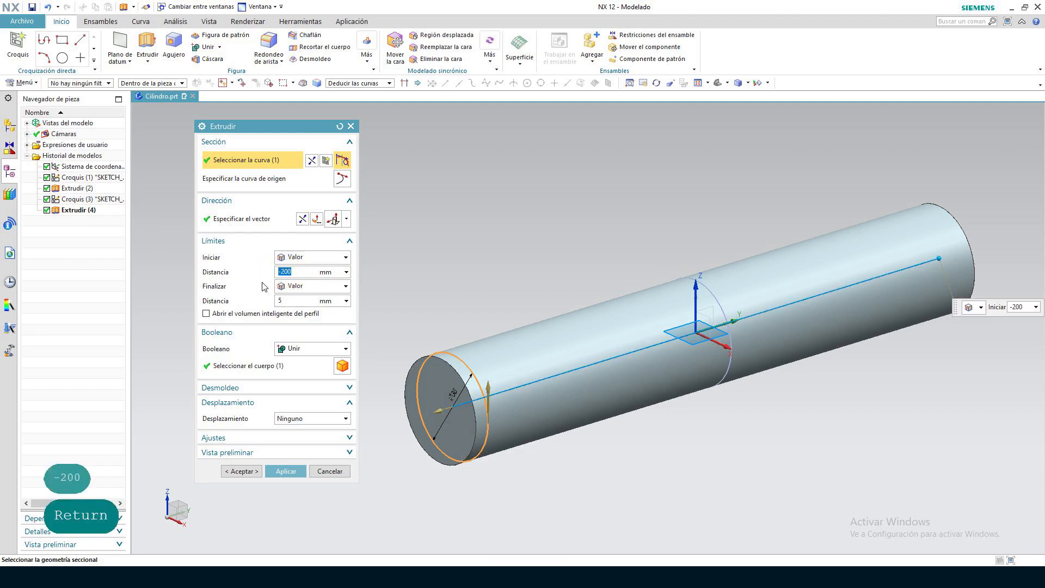
pyautogui.click(274, 299)
pyautogui.write('-2')
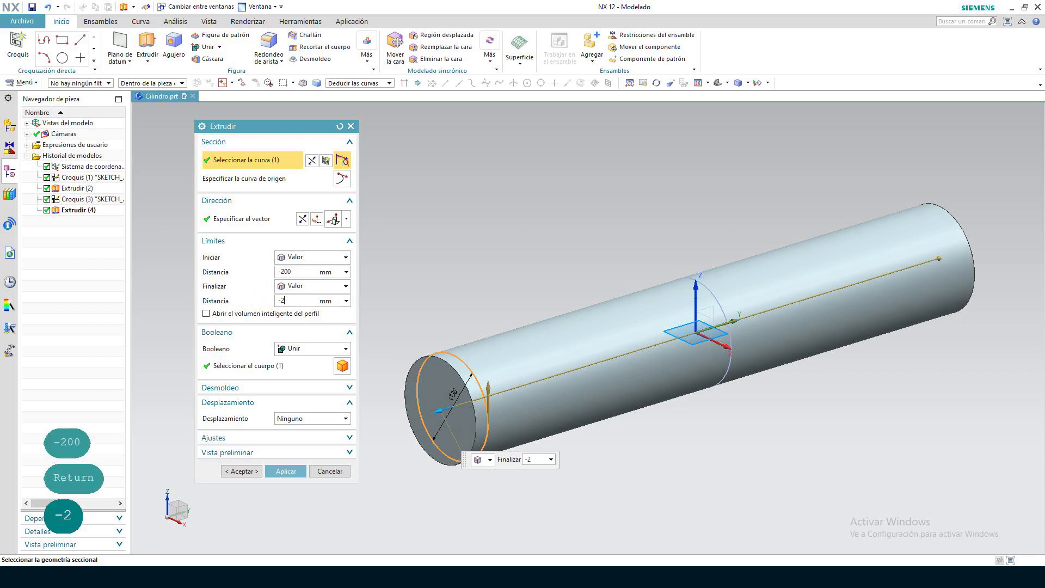
pyautogui.write('05')
pyautogui.press('Return')
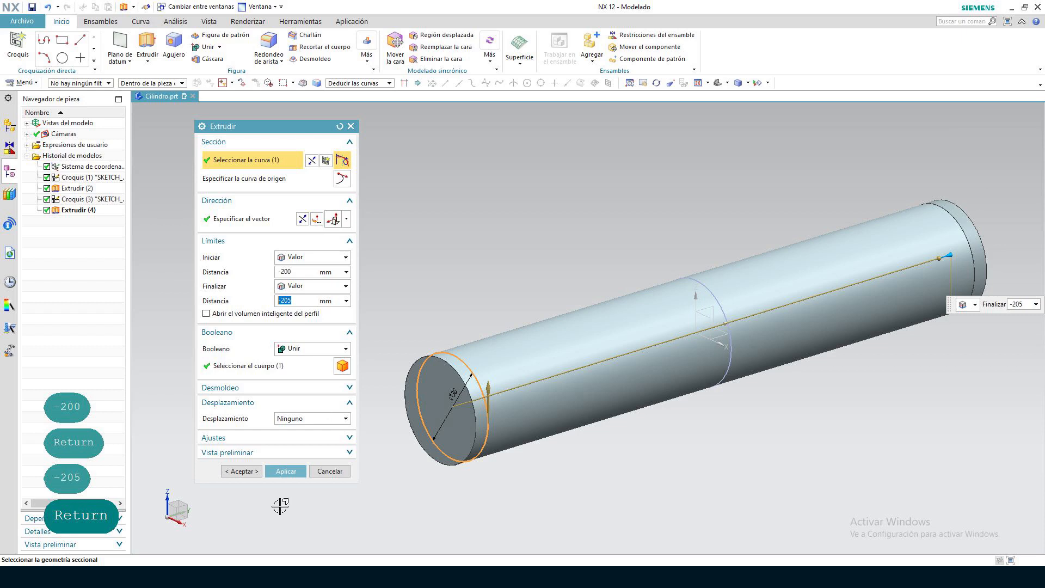
# Set the extrusion's Boolean to Ninguno and create the far end cap as a separate body
pyautogui.click(305, 361)
pyautogui.click(346, 349)
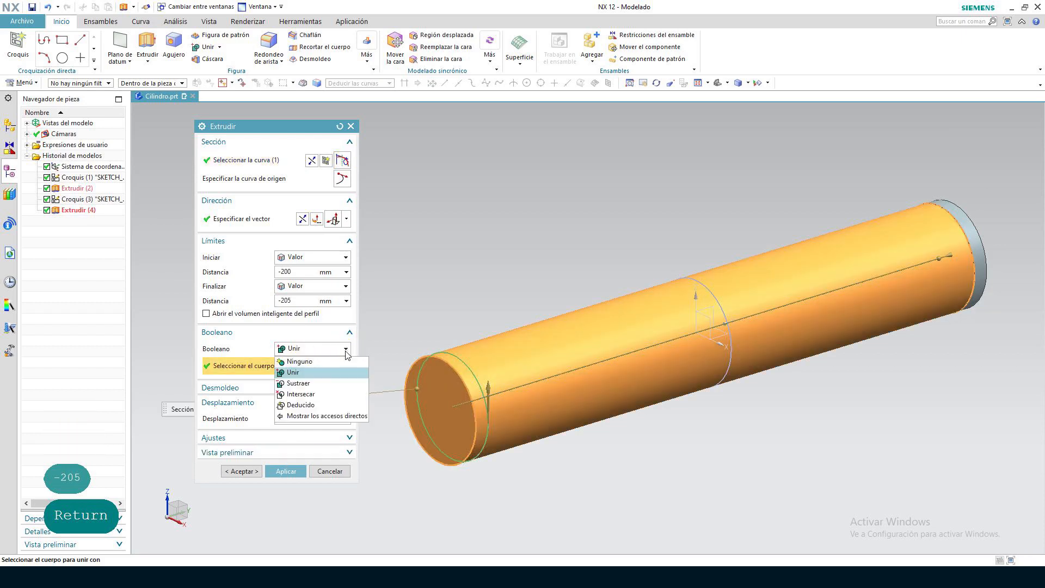
pyautogui.click(338, 362)
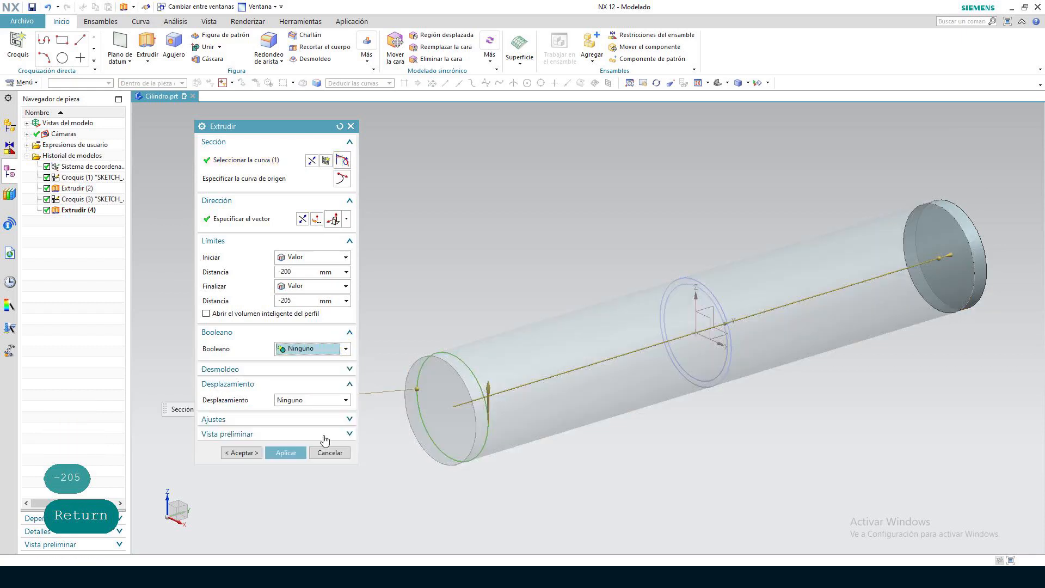
pyautogui.click(256, 455)
# Unite the far end cap with the tube using Unir, with the tube as target and the cap as tool
pyautogui.click(935, 273)
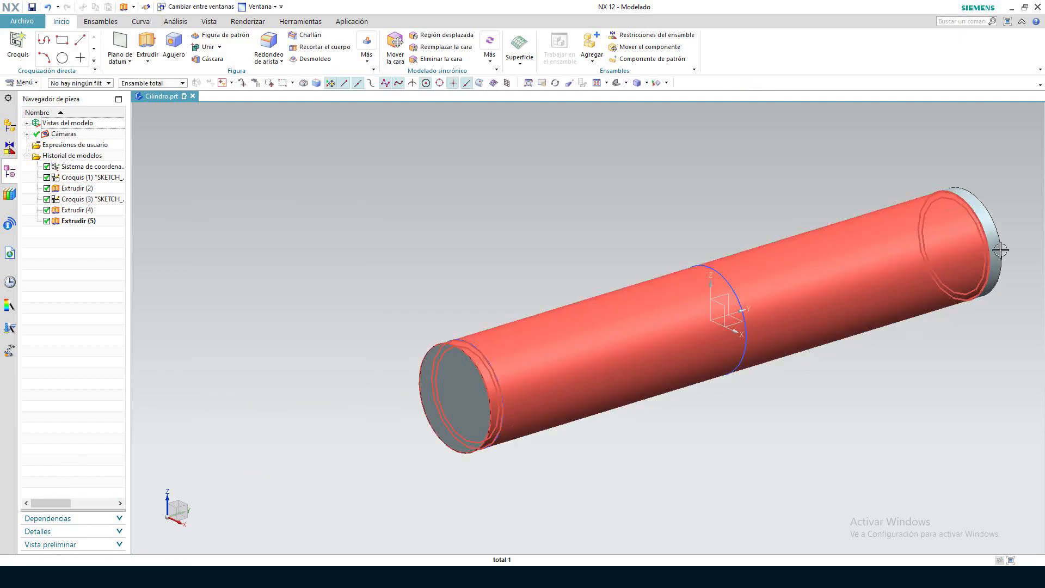
pyautogui.click(957, 191)
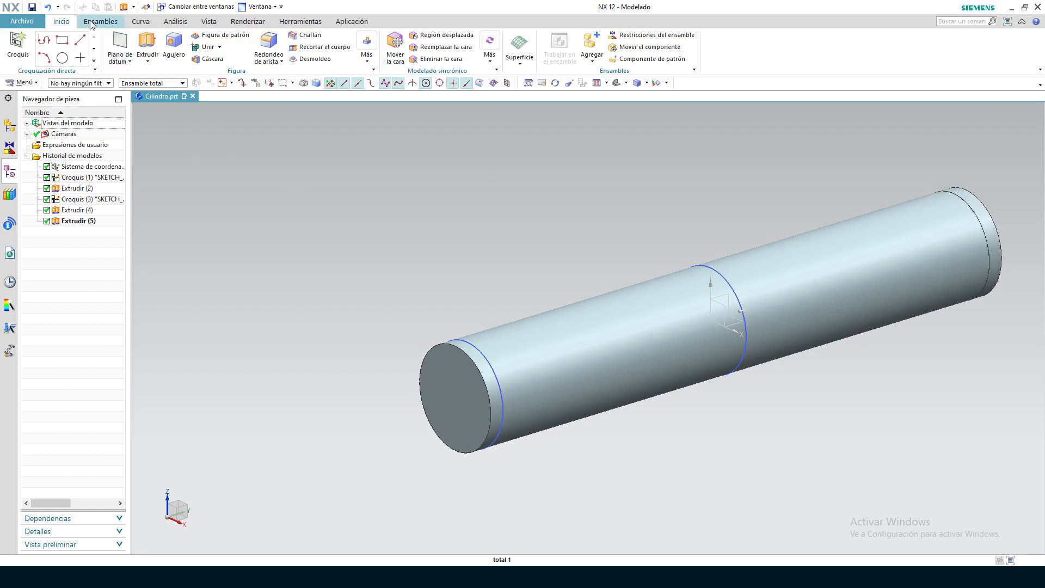
pyautogui.click(220, 48)
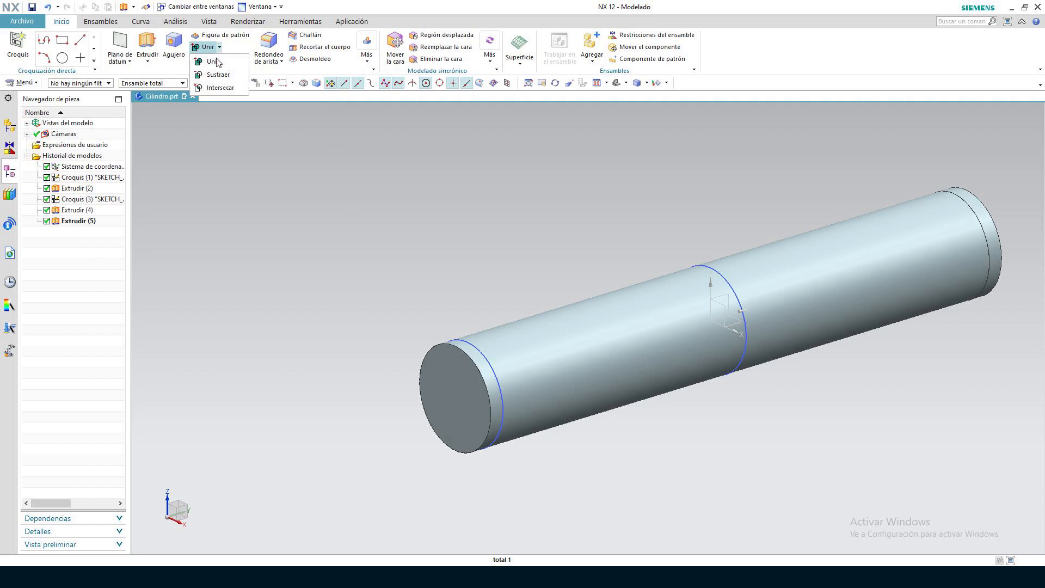
pyautogui.click(213, 63)
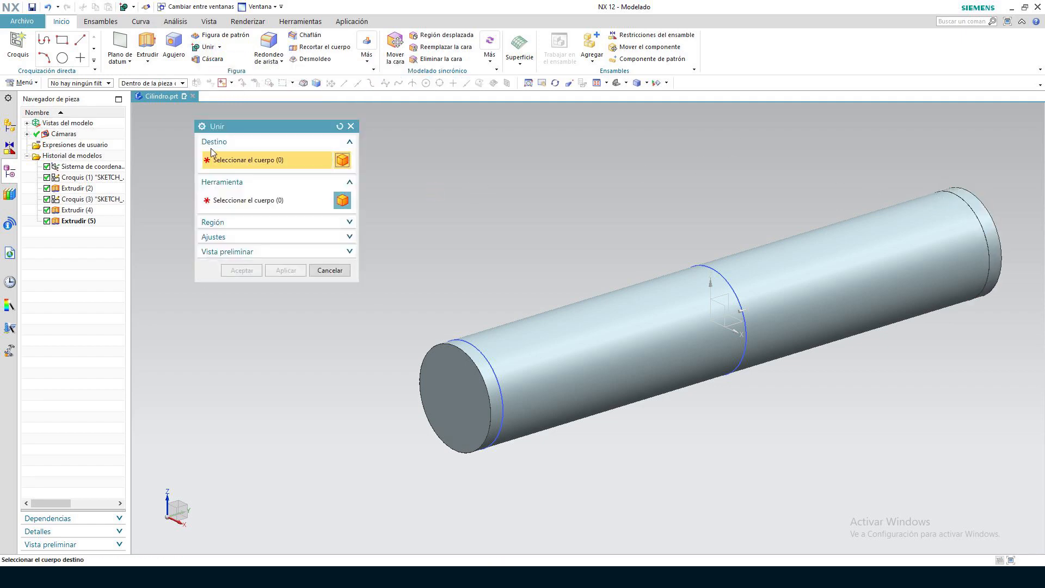
pyautogui.click(882, 225)
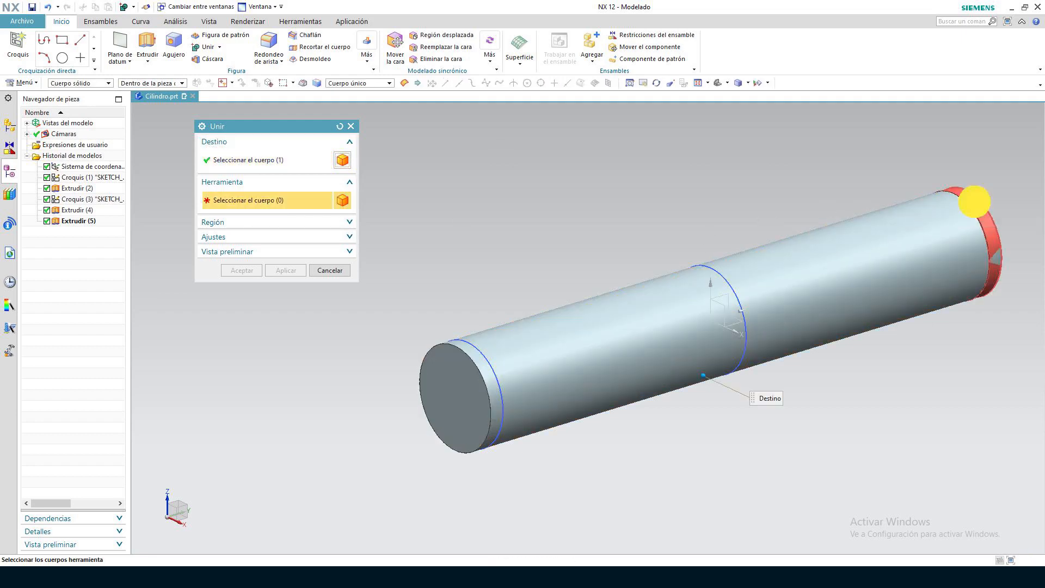
pyautogui.click(975, 201)
pyautogui.click(242, 270)
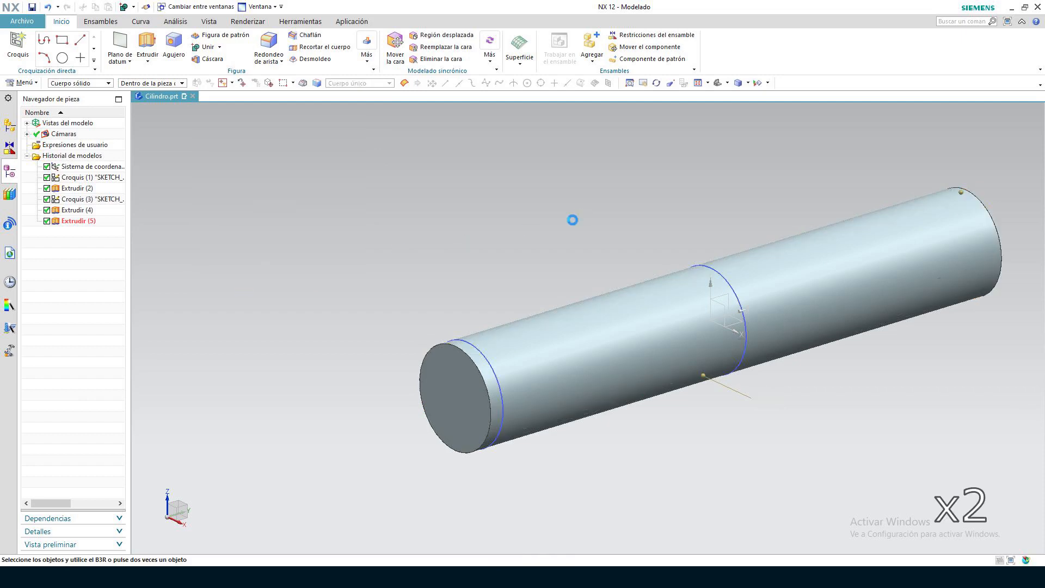
# Create an on-plane sketch on the outer face of the near end cap
pyautogui.moveTo(302, 234); pyautogui.dragTo(357, 224, button='middle')
pyautogui.click(18, 46)
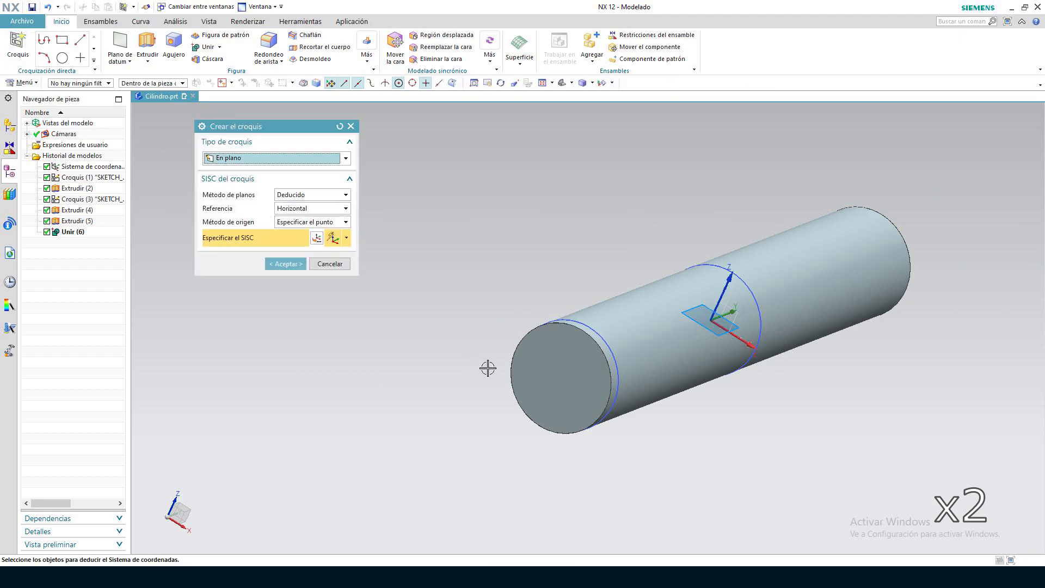
pyautogui.click(539, 353)
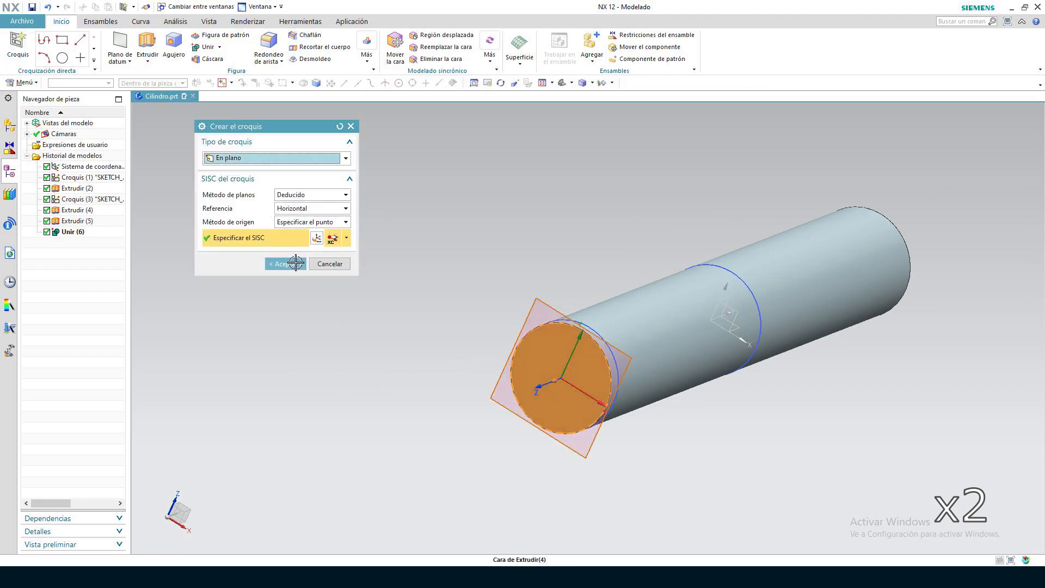
pyautogui.click(286, 264)
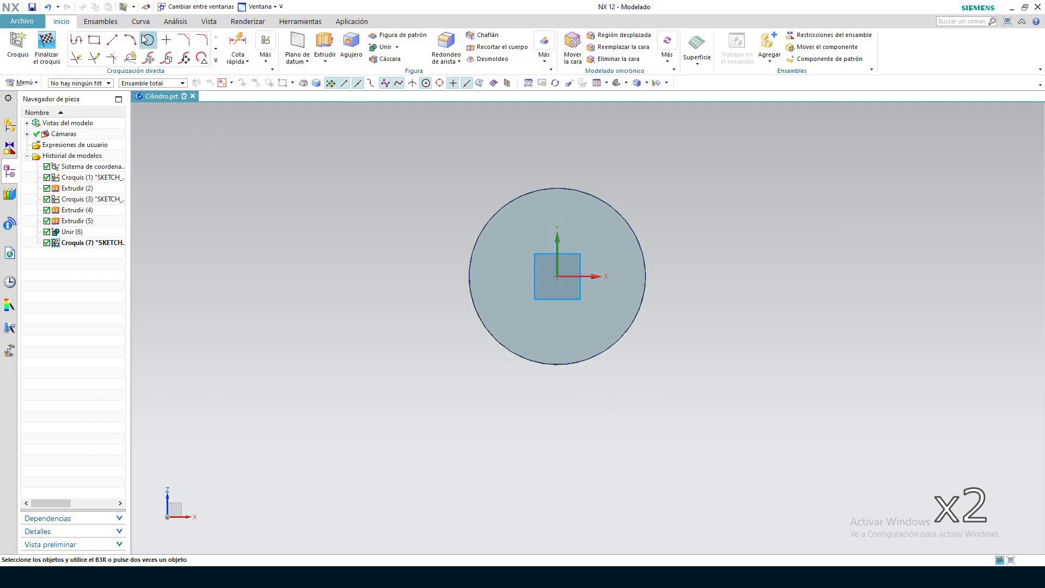
# Draw a 10 mm diameter circle centred on the sketch origin and finish the sketch
pyautogui.click(148, 39)
pyautogui.click(557, 276)
pyautogui.write('10')
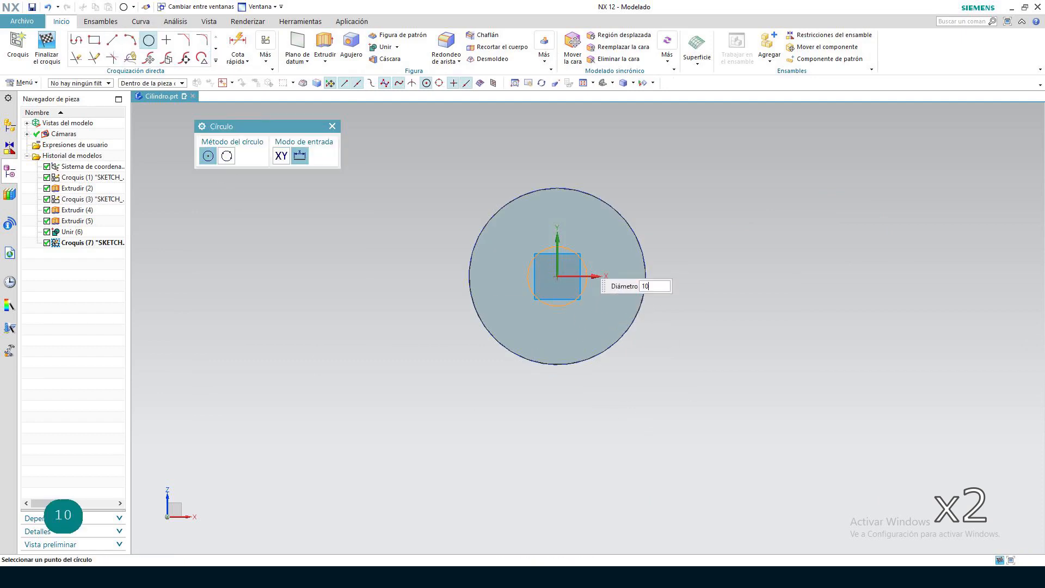
pyautogui.press('Return')
pyautogui.press('Return')
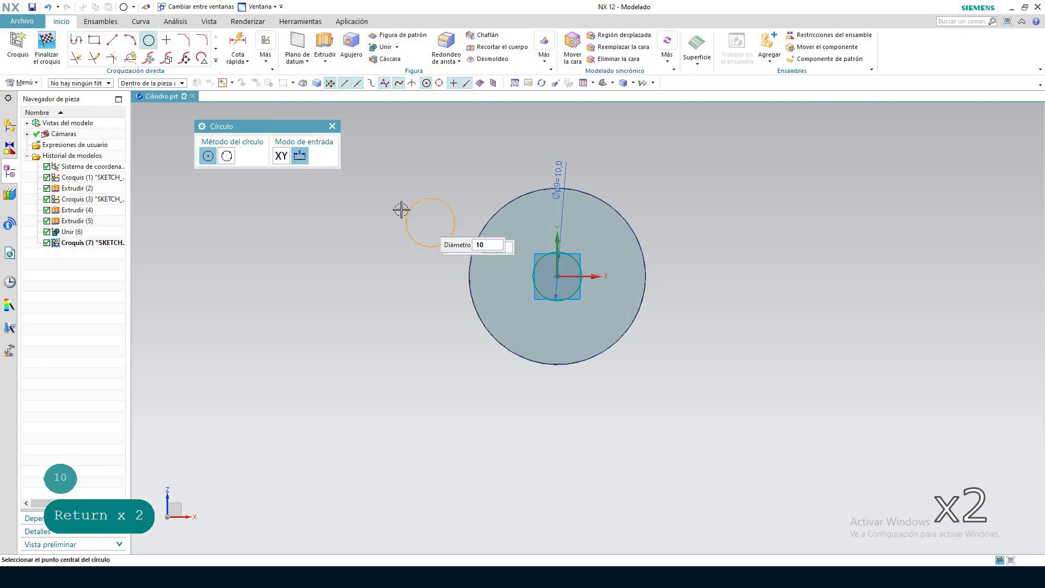
pyautogui.click(47, 49)
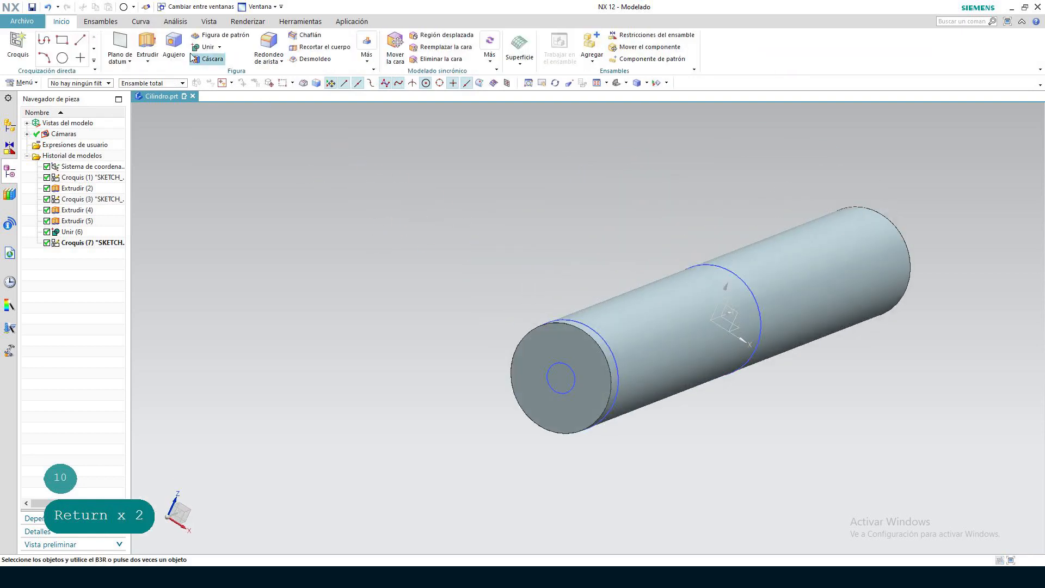
# Extrude the 10 mm circle from -10 to 10 mm with Sustraer to cut a central hole through the near end cap
pyautogui.click(143, 47)
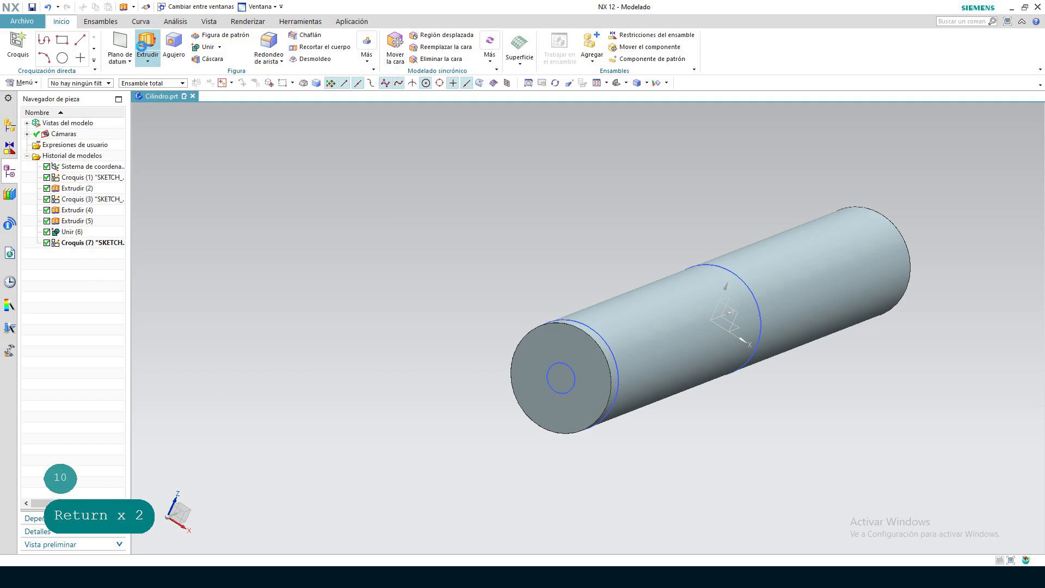
pyautogui.click(561, 373)
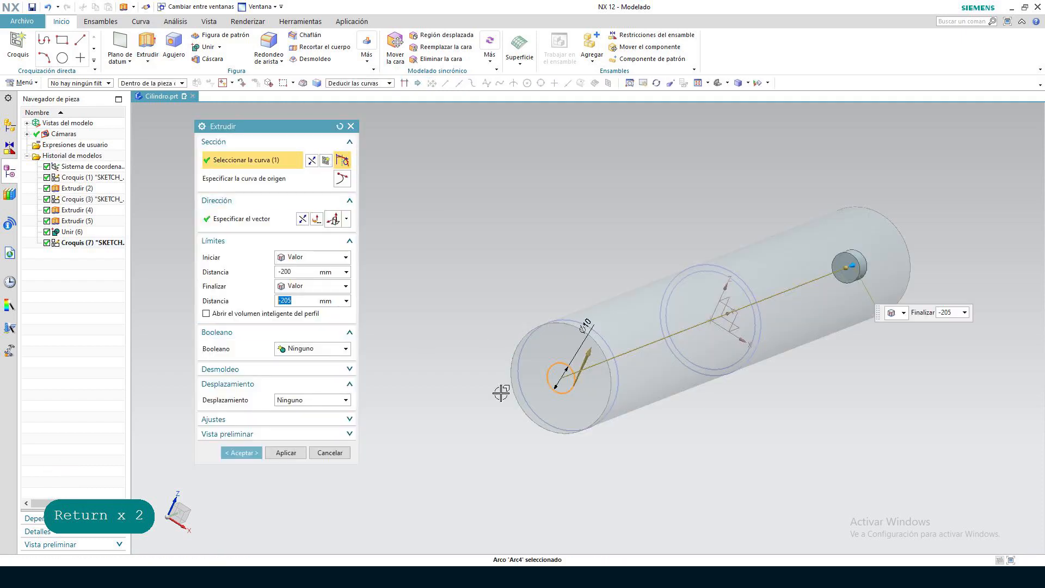
pyautogui.click(283, 272)
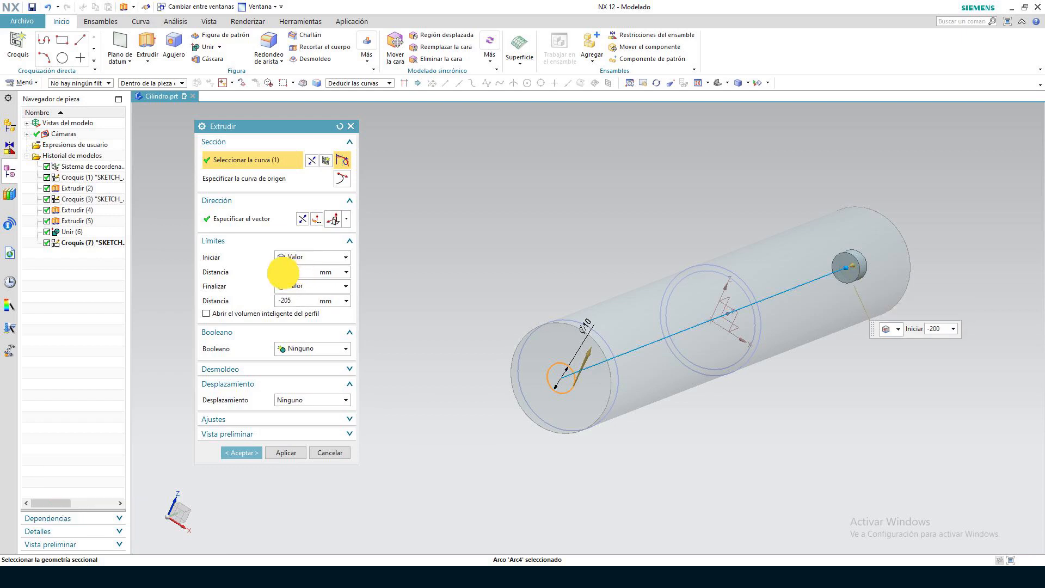
pyautogui.press('BackSpace')
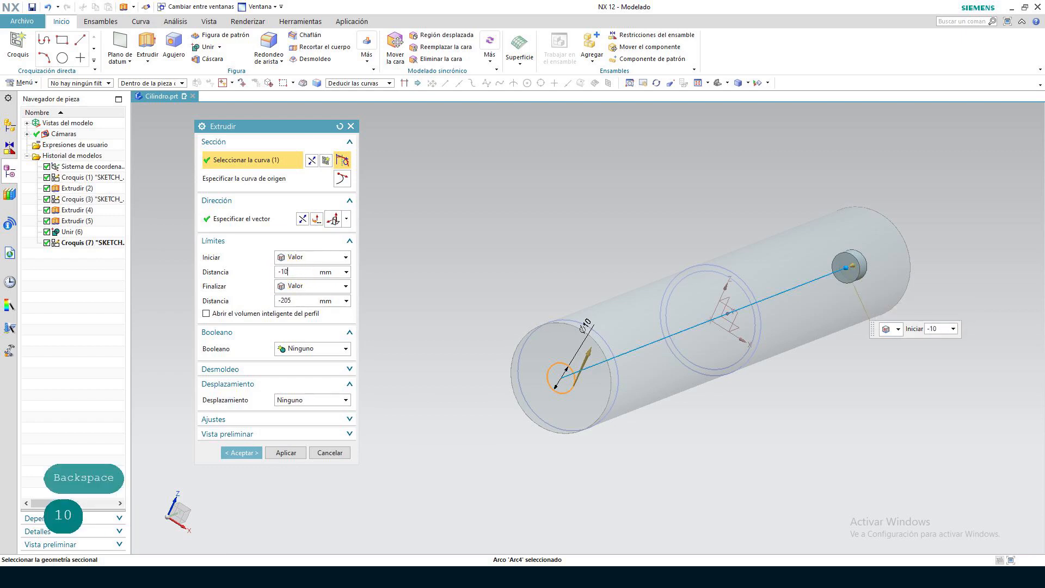
pyautogui.click(275, 299)
pyautogui.write('10')
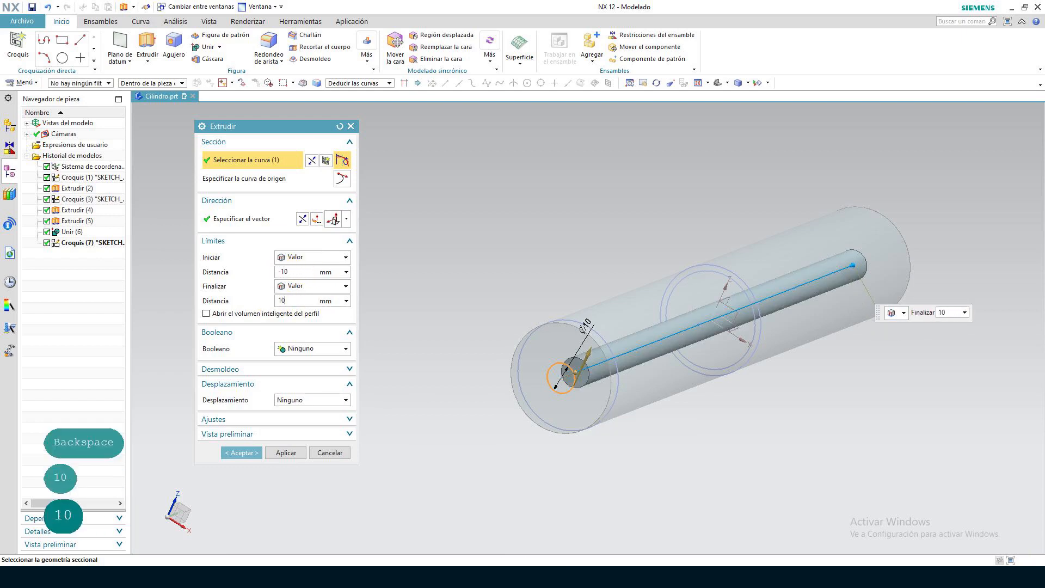
pyautogui.press('Return')
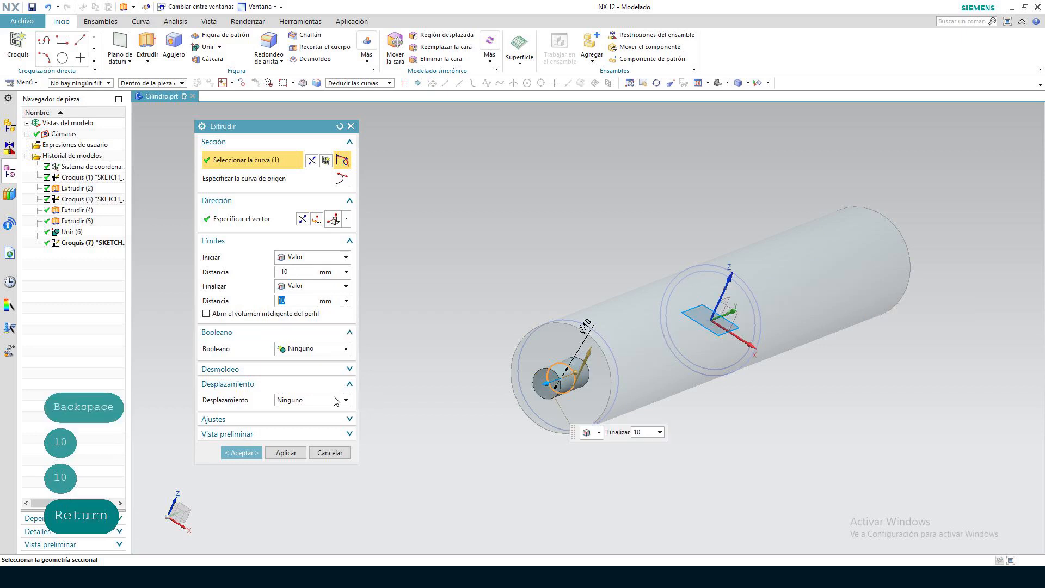
pyautogui.click(346, 349)
pyautogui.click(338, 383)
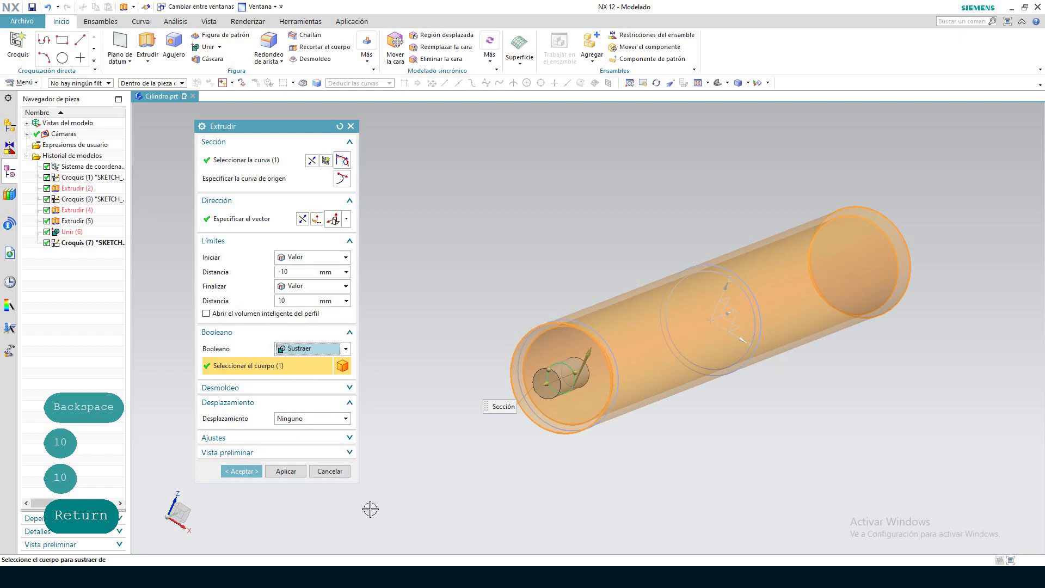
pyautogui.click(241, 472)
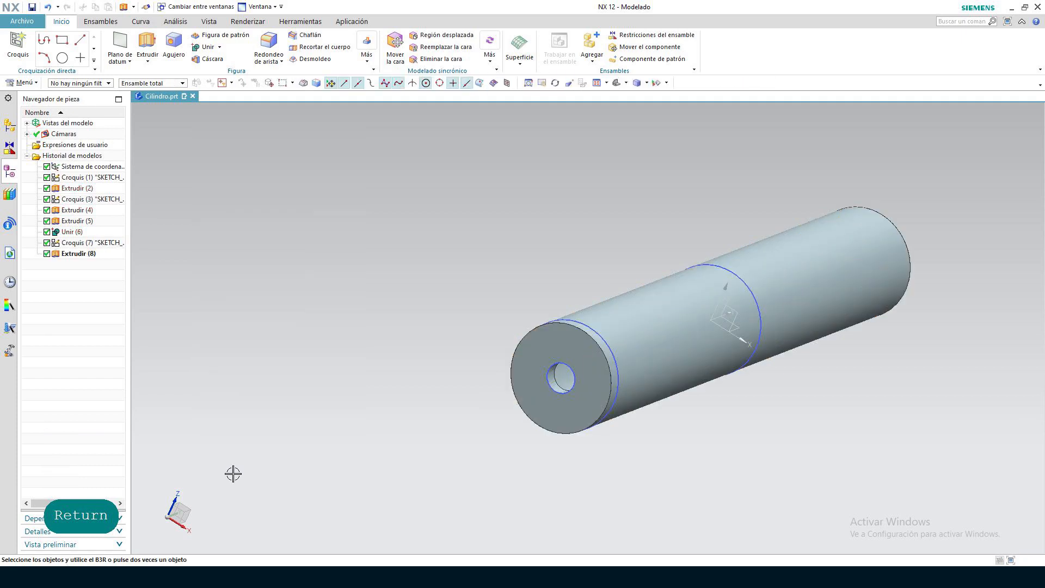
# Suppress all sketches, extrusions and the union in the model history, keeping only the datum coordinate system active
pyautogui.moveTo(655, 516)
pyautogui.mouseDown(button='middle')
pyautogui.moveTo(680, 507)
pyautogui.moveTo(625, 517)
pyautogui.moveTo(648, 518)
pyautogui.mouseUp(button='middle')
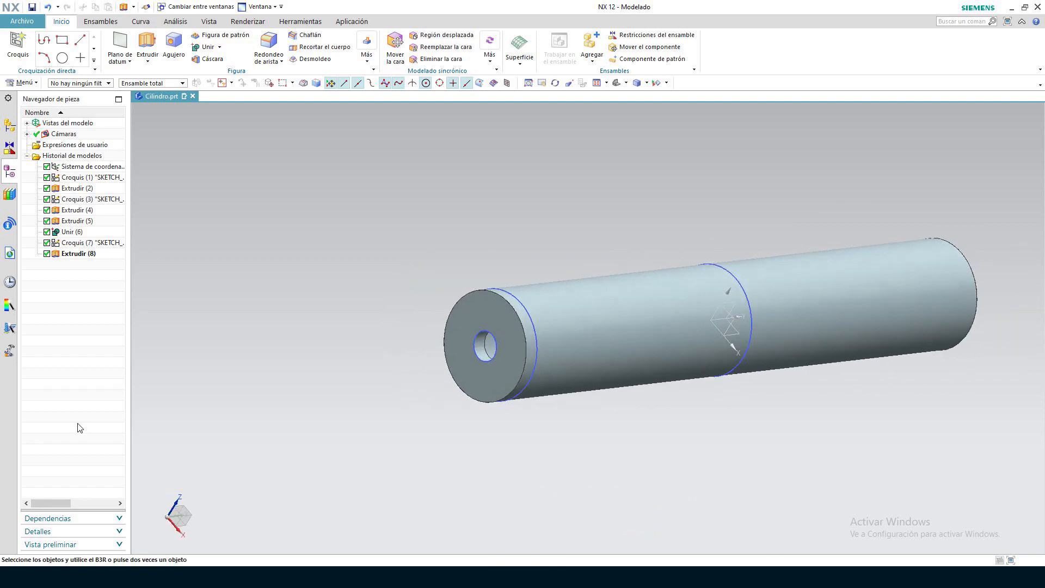
pyautogui.click(46, 253)
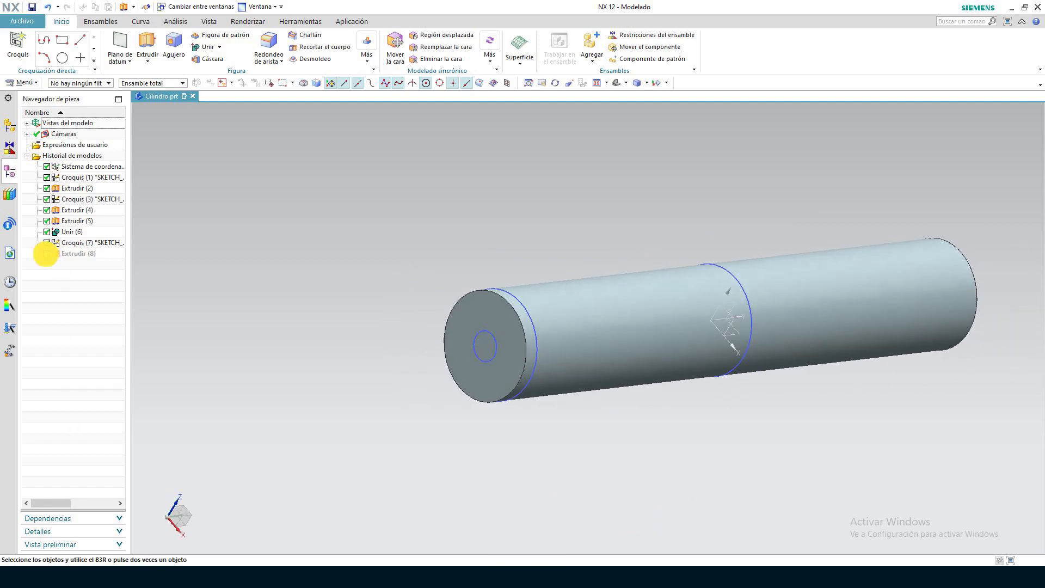
pyautogui.click(47, 210)
pyautogui.click(47, 199)
pyautogui.click(47, 188)
pyautogui.click(47, 177)
# Create an on-plane sketch on the YZ plane of the datum coordinate system
pyautogui.click(617, 82)
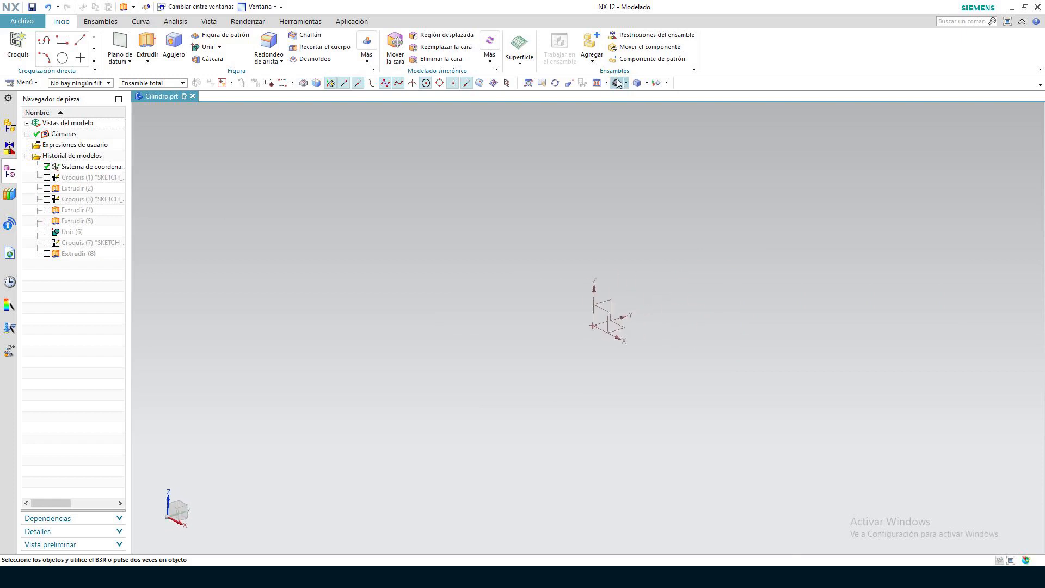
pyautogui.click(18, 47)
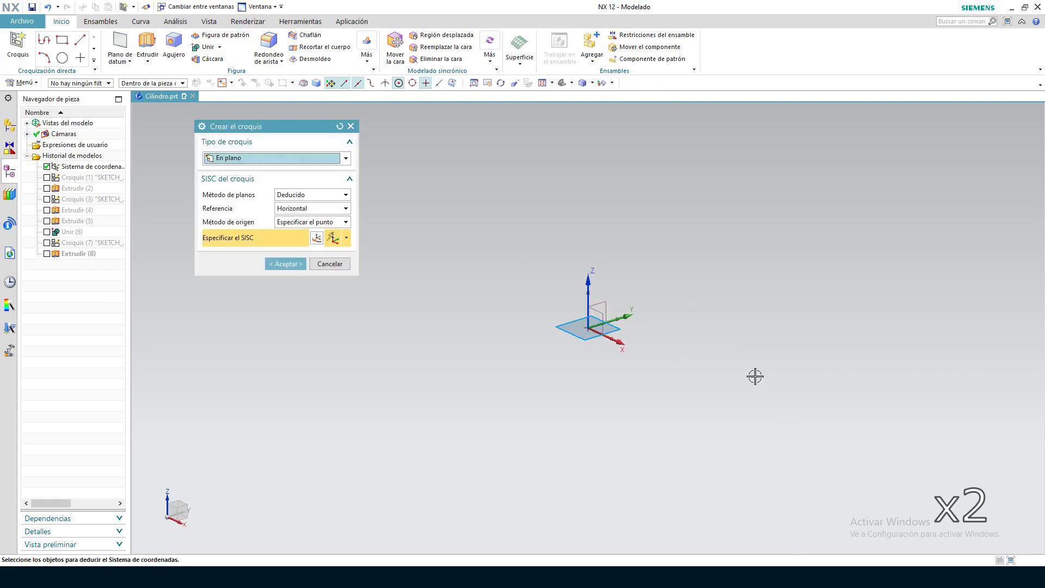
pyautogui.click(609, 318)
pyautogui.click(294, 265)
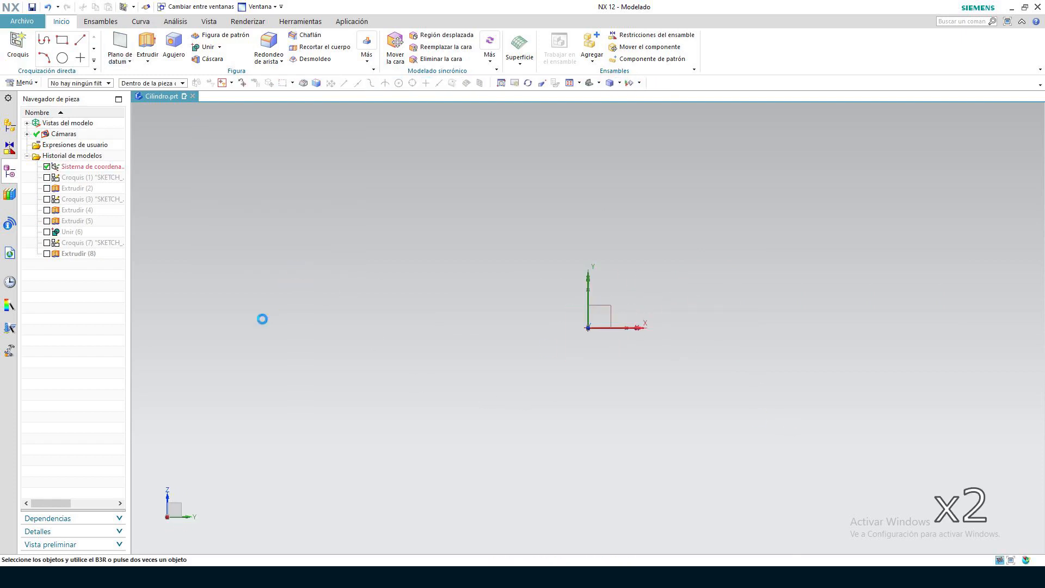
# Draw a 200 mm horizontal line from the sketch origin along the sketch's positive X direction
pyautogui.click(112, 40)
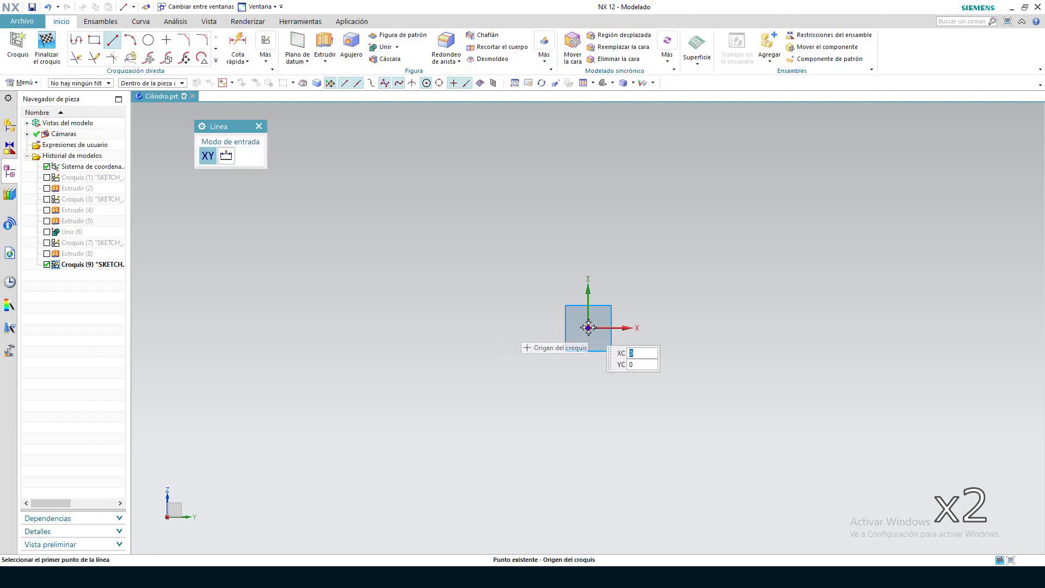
pyautogui.click(588, 328)
pyautogui.click(619, 362)
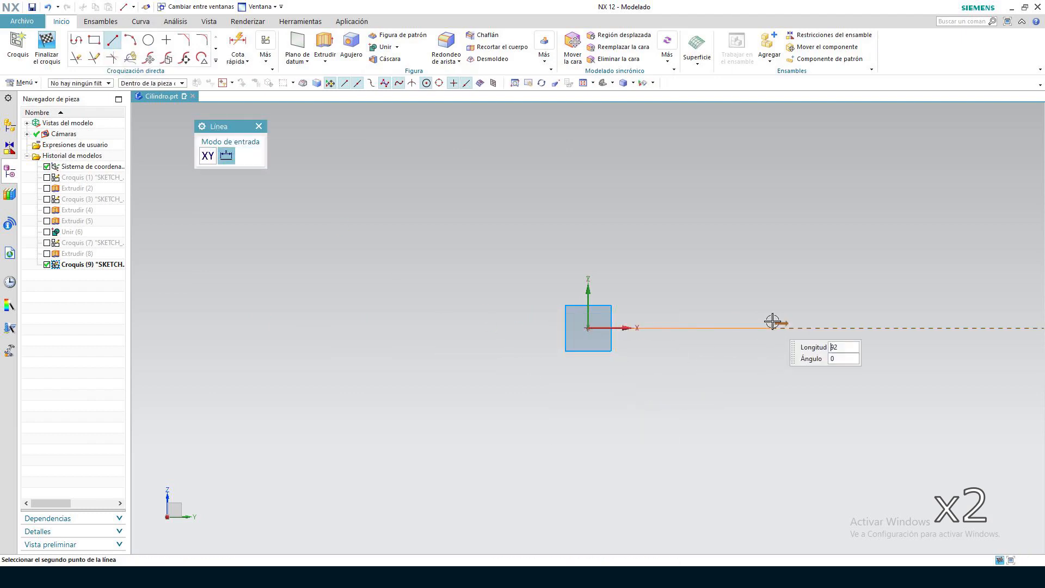
pyautogui.write('200')
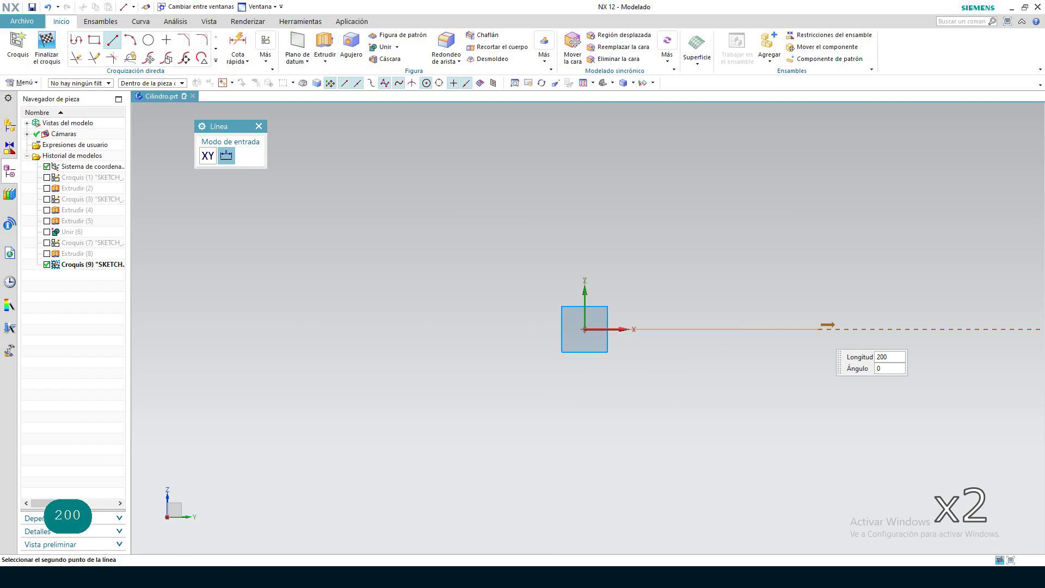
pyautogui.press('Return')
# Draw a 16 mm vertical line upward from the far end of the 200 mm line
pyautogui.press('Return')
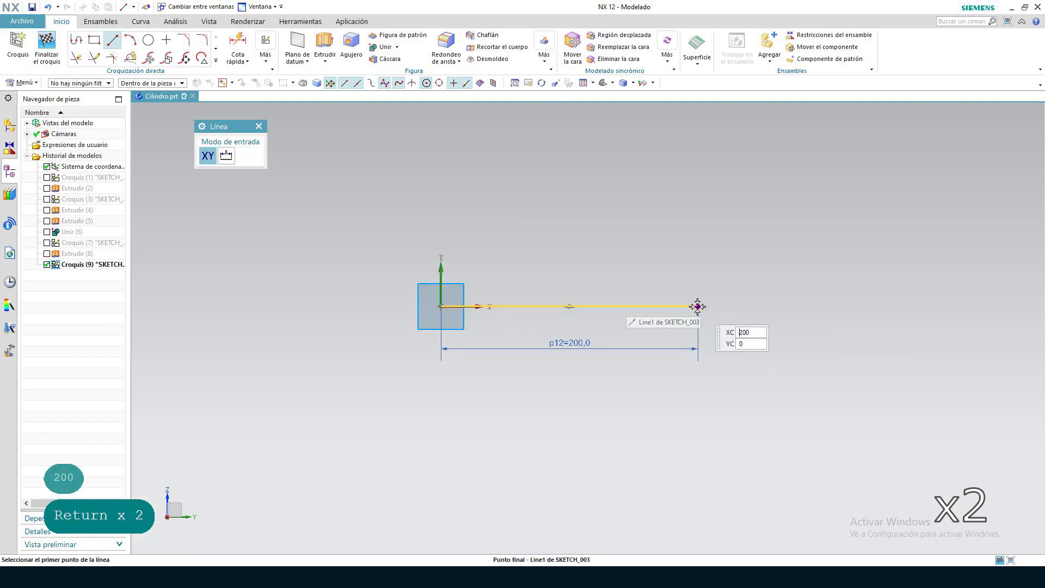
pyautogui.write('16')
pyautogui.press('Return')
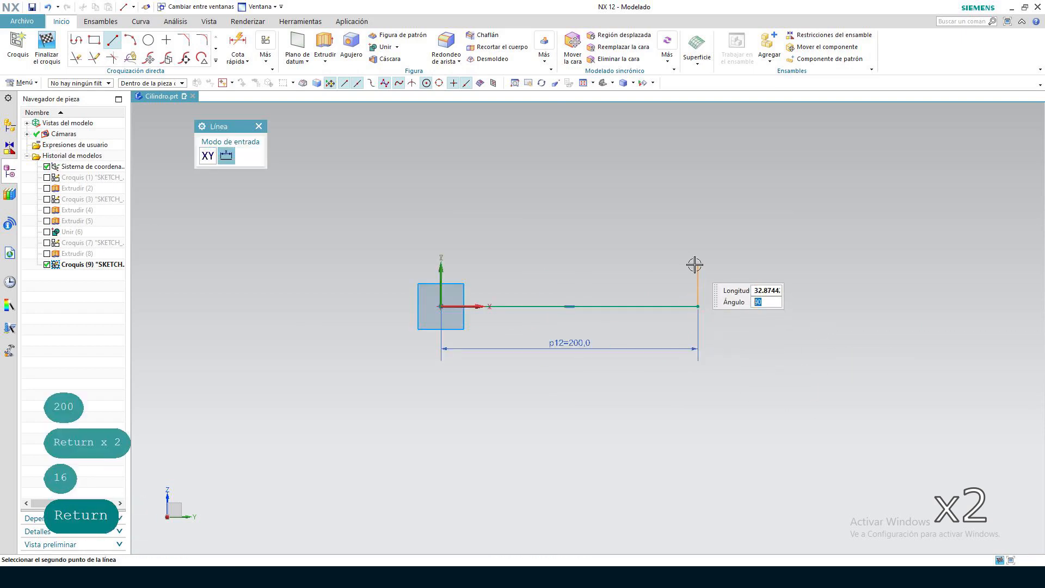
pyautogui.press('Tab')
pyautogui.write('16')
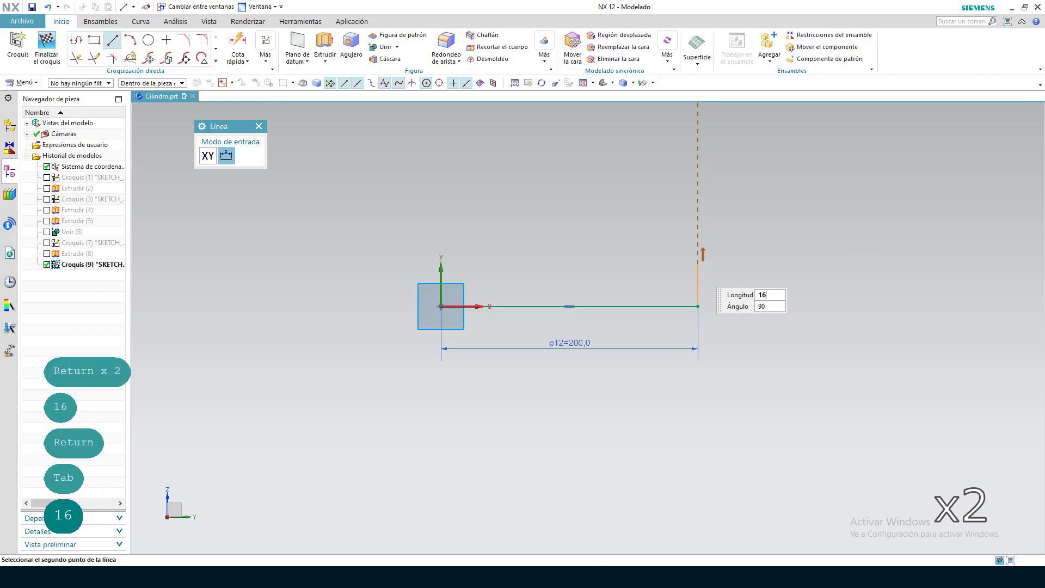
pyautogui.press('Return')
pyautogui.press('Return')
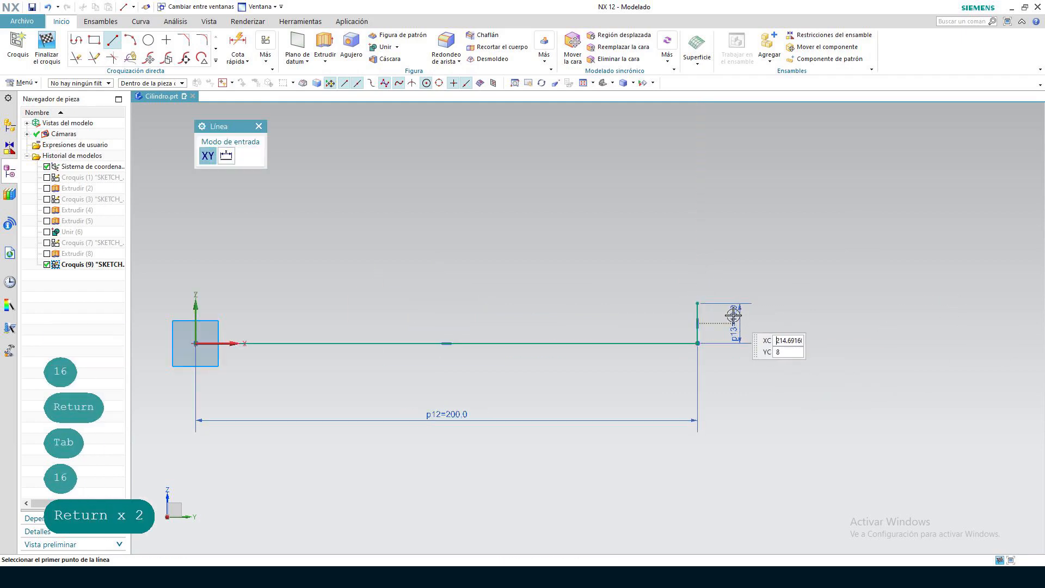
pyautogui.click(112, 39)
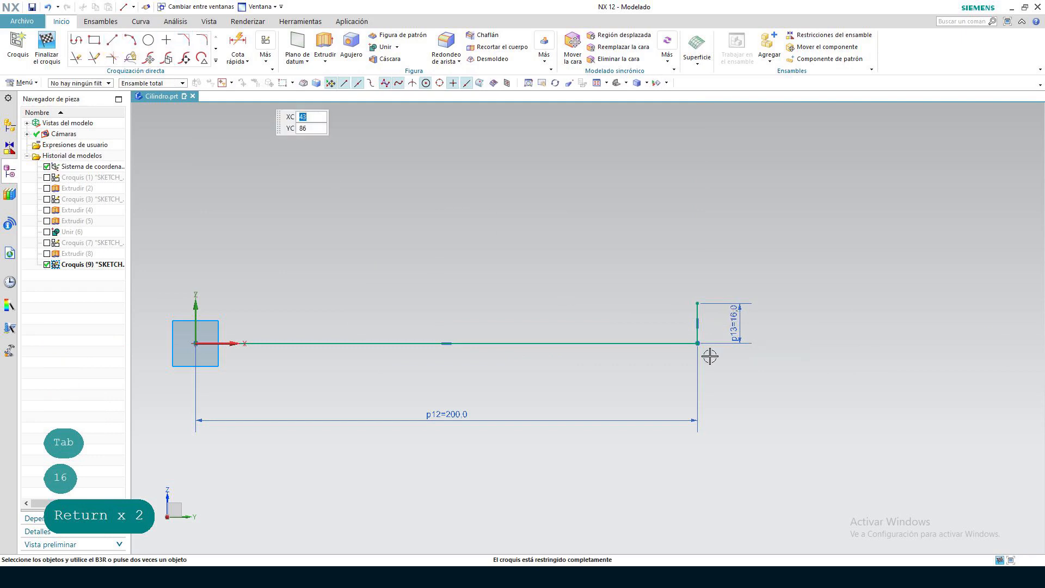
# Change the vertical line's dimension to 30 mm and restore it to 16 mm
pyautogui.doubleClick(733, 317)
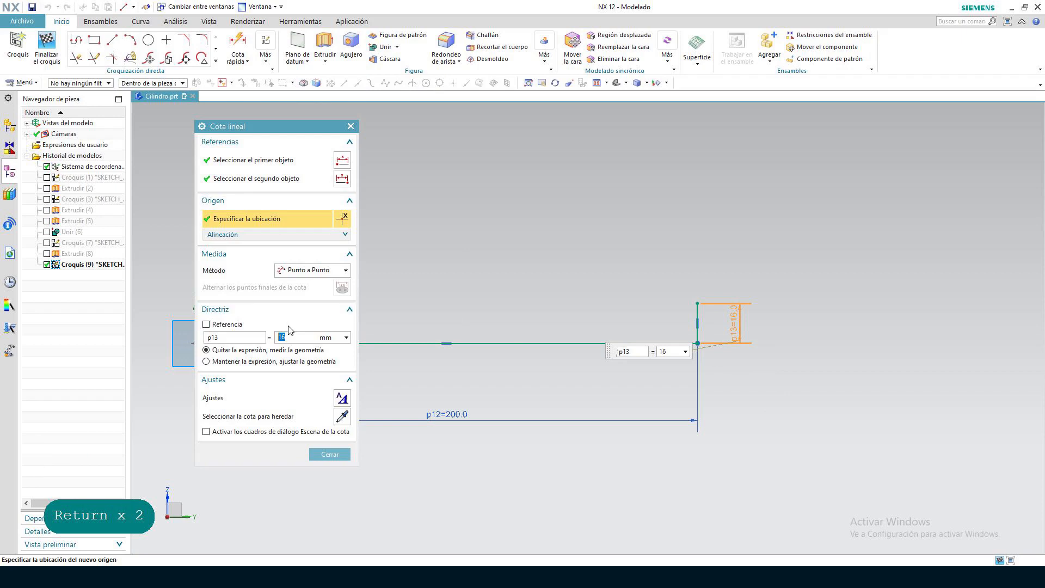
pyautogui.write('30')
pyautogui.press('Return')
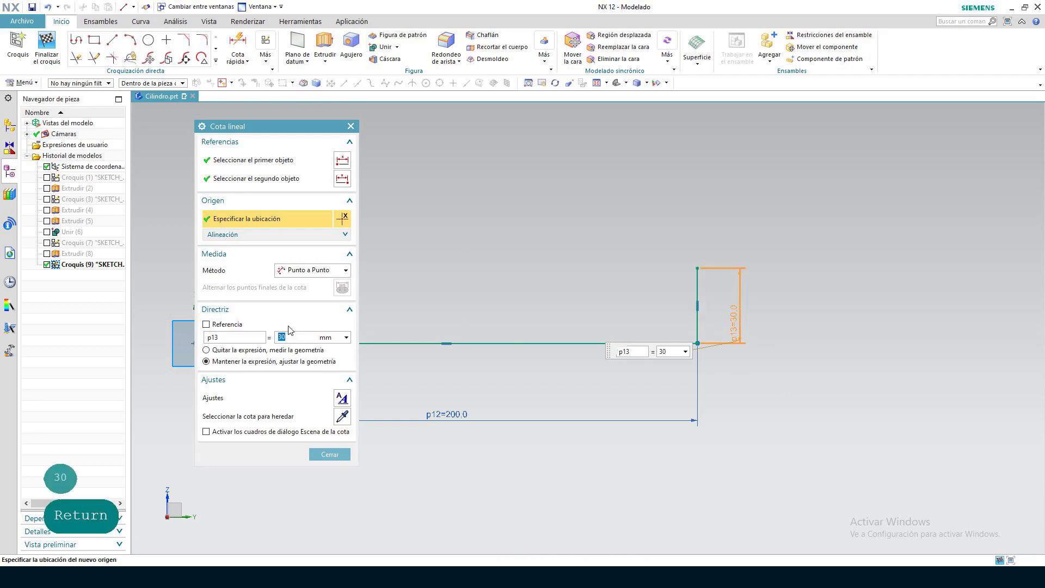
pyautogui.write('16')
pyautogui.press('Return')
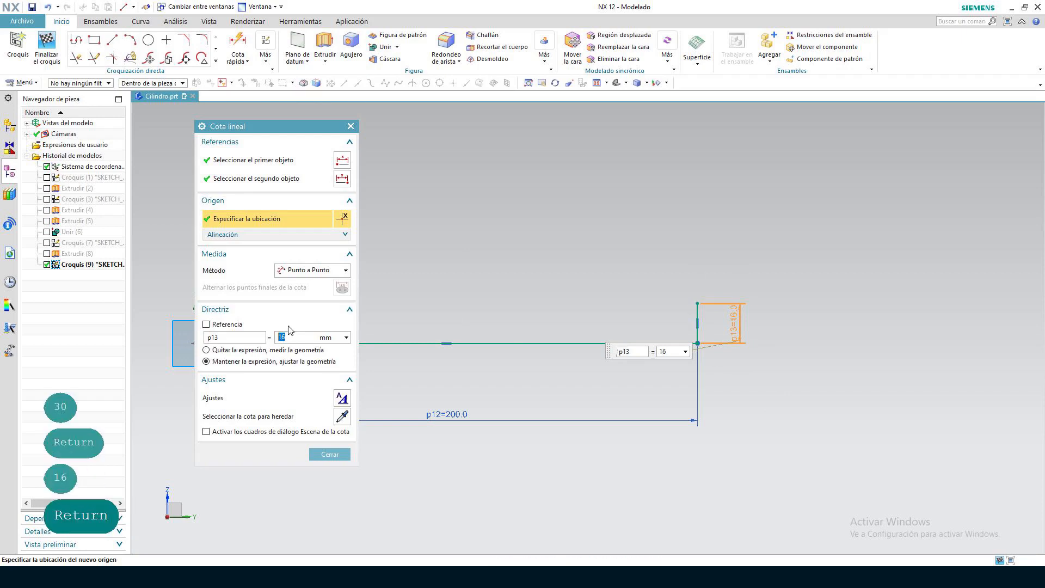
pyautogui.click(329, 454)
# Draw a 200 mm horizontal line from the upper end of the 16 mm line back toward the origin side
pyautogui.press('Return')
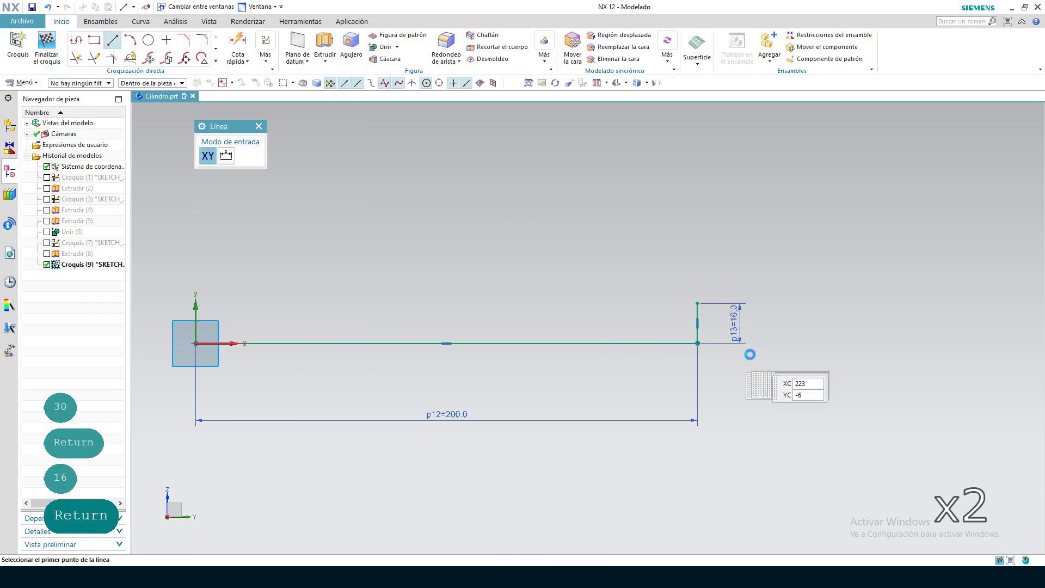
pyautogui.click(697, 303)
pyautogui.write('200')
pyautogui.press('Return')
# Draw an 11 mm vertical line downward from the origin-side end of the upper 200 mm line
pyautogui.click(196, 303)
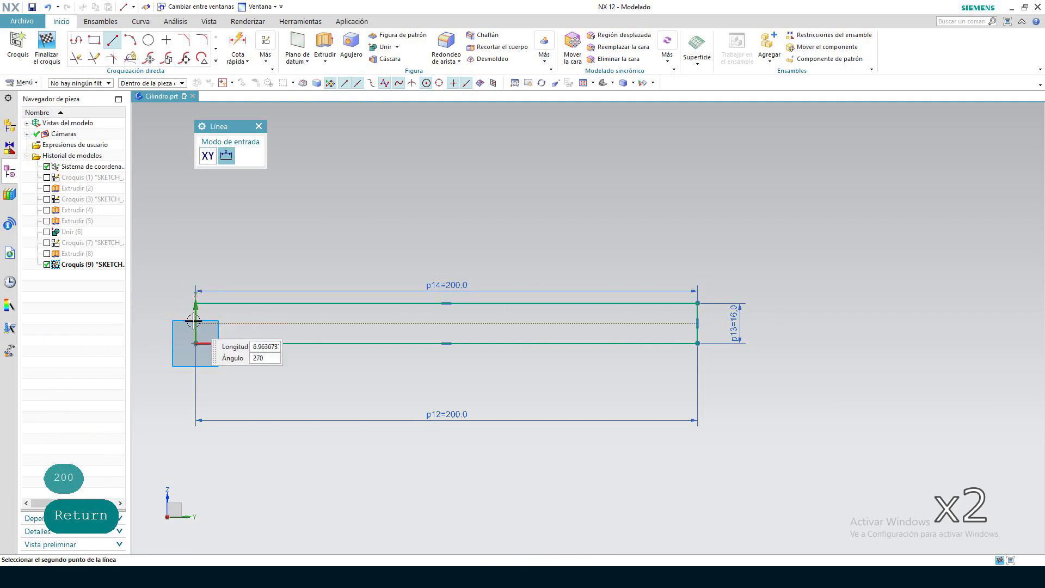
pyautogui.scroll(5, 193, 321)
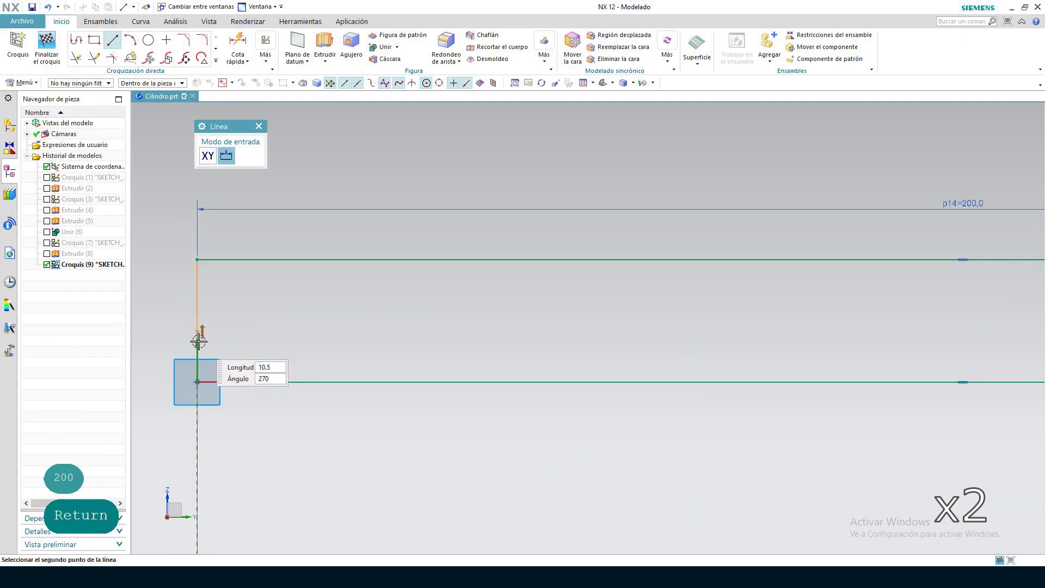
pyautogui.write('11')
pyautogui.press('Return')
pyautogui.press('Return')
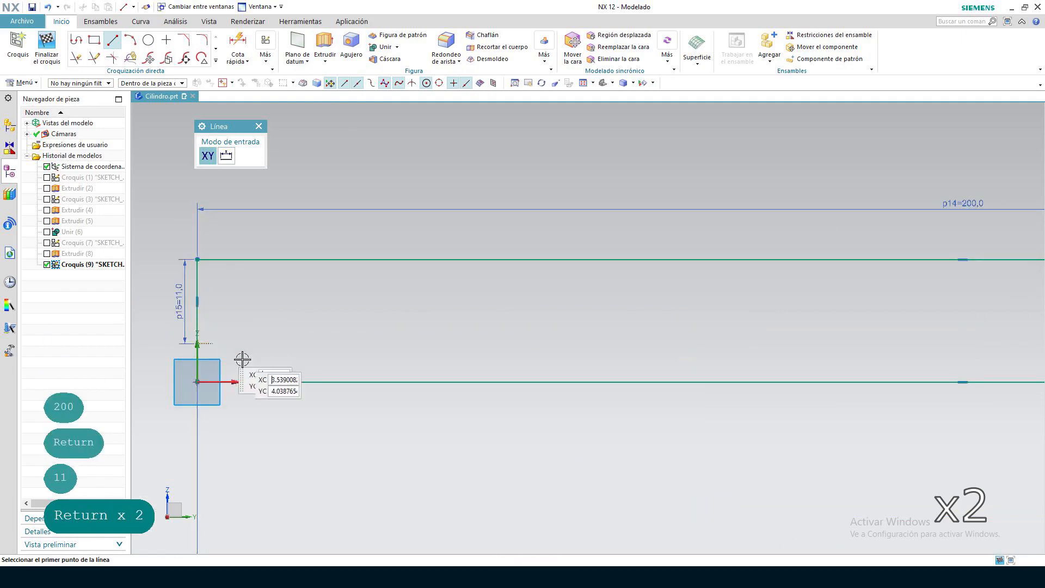
# Draw a 5 mm horizontal line outward, away from the tube, from the lower end of the 11 mm line
pyautogui.scroll(2, 243, 360)
pyautogui.click(170, 336)
pyautogui.scroll(-3, 444, 336)
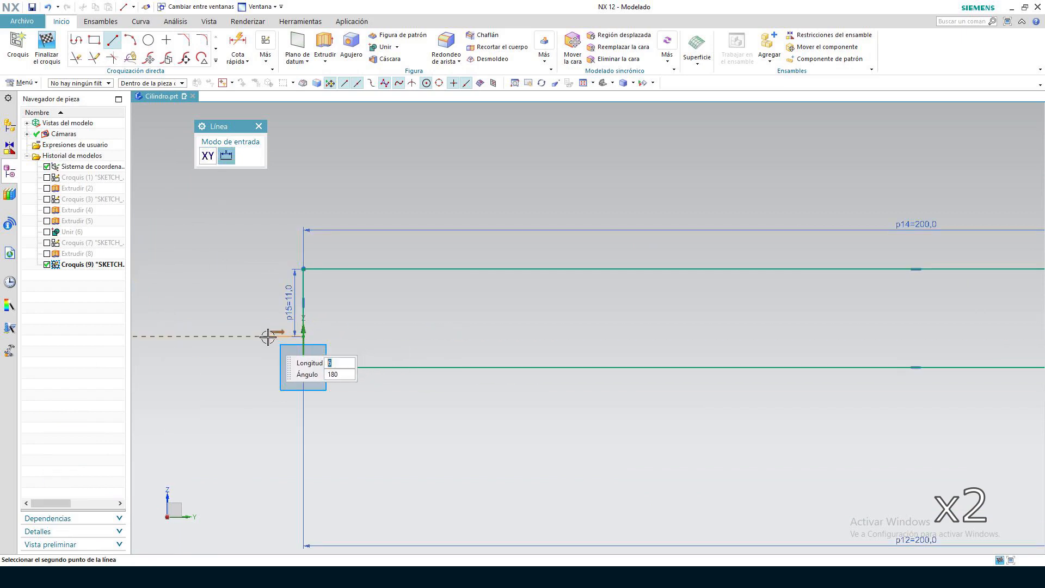
pyautogui.press('Return')
pyautogui.press('Tab')
pyautogui.press('Tab')
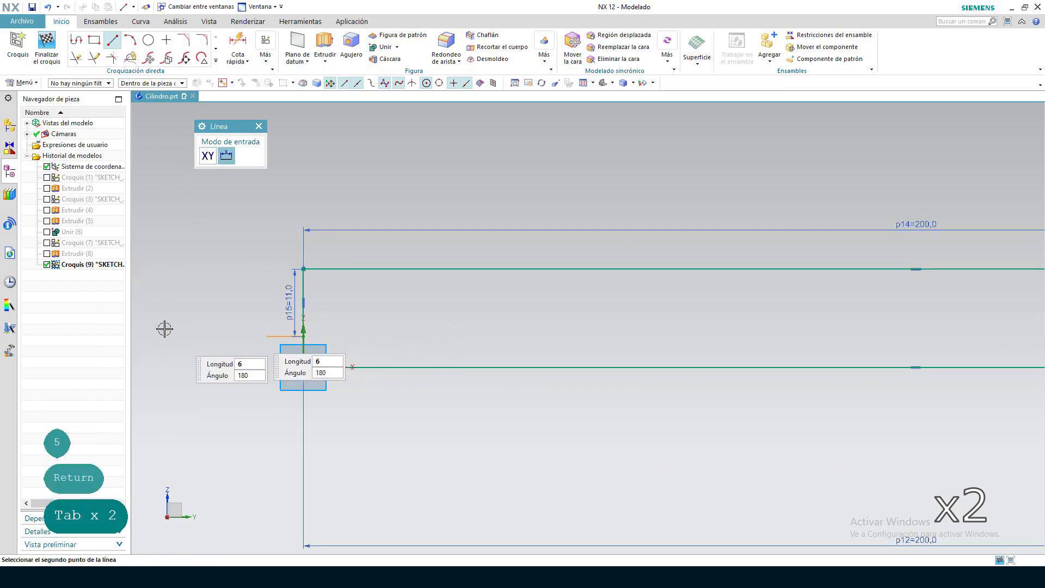
pyautogui.write('5')
pyautogui.press('Return')
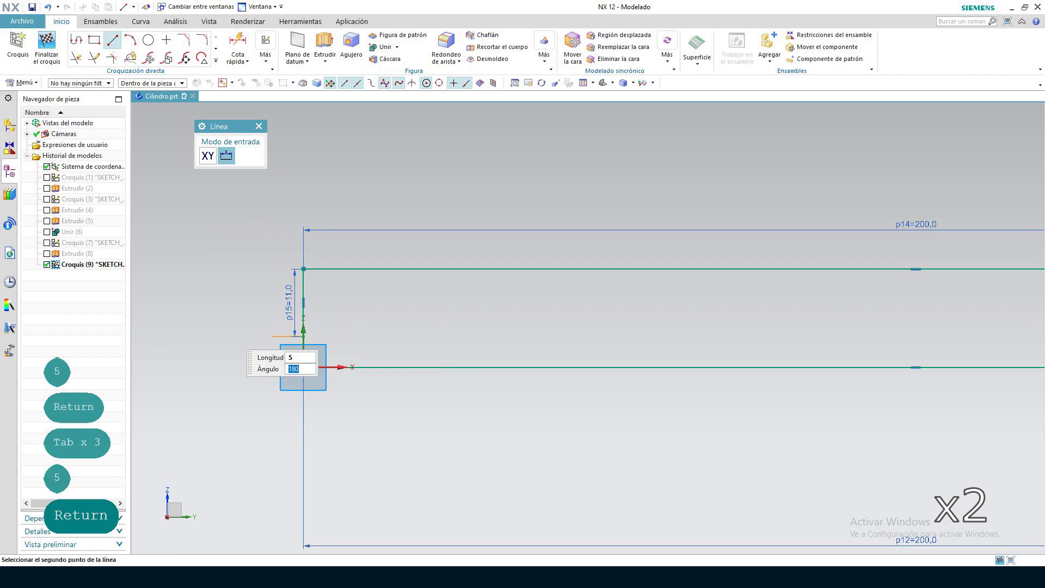
pyautogui.press('Return')
# Draw a 13 mm vertical line upward from the outer end of the 5 mm line
pyautogui.click(272, 334)
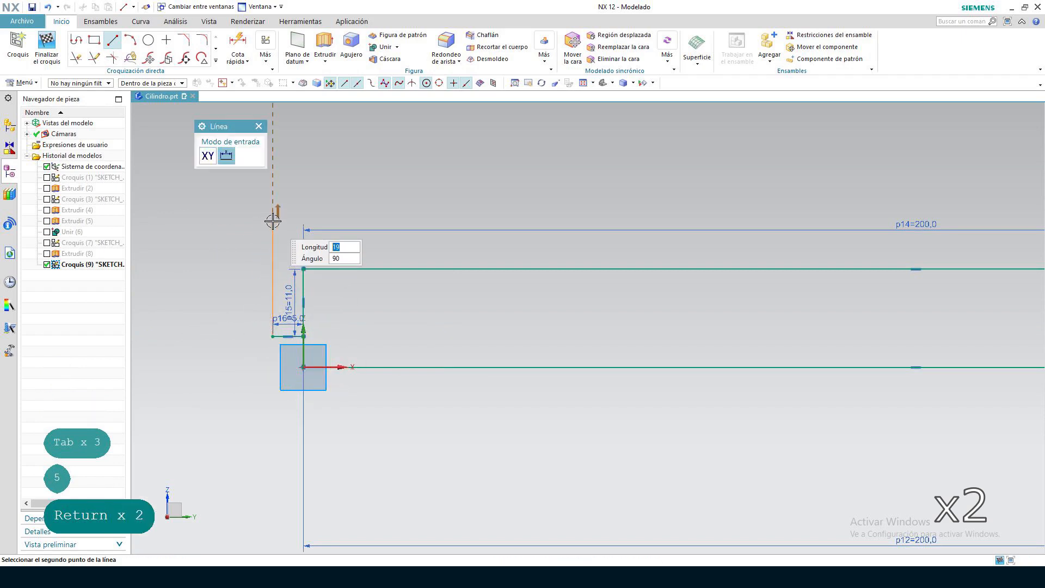
pyautogui.write('13')
pyautogui.press('Return')
pyautogui.press('Return')
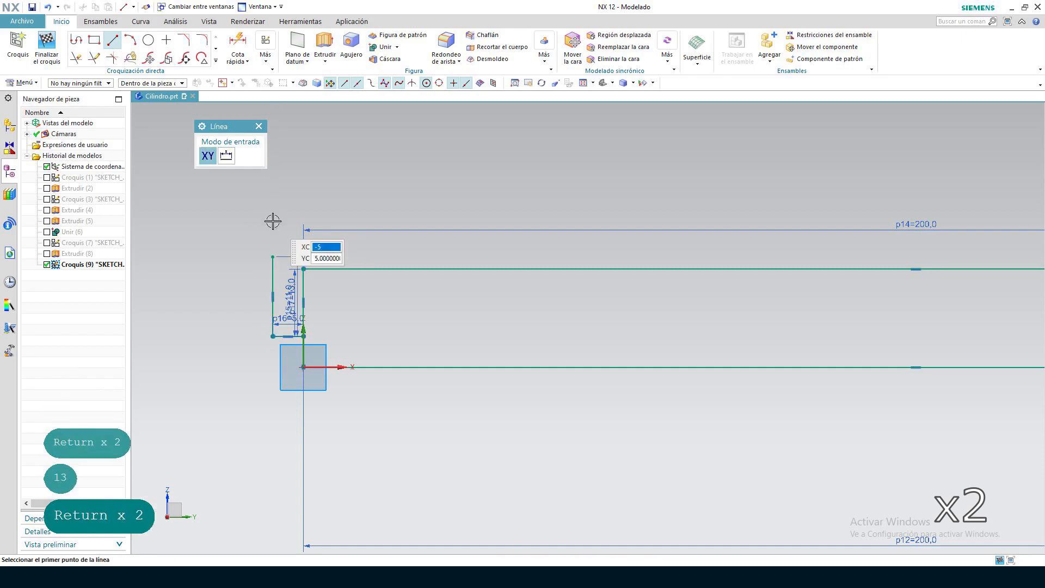
# Draw a 210 mm horizontal line from the top of the 13 mm line, parallel to the upper 200 mm line
pyautogui.click(273, 256)
pyautogui.scroll(-3, 283, 305)
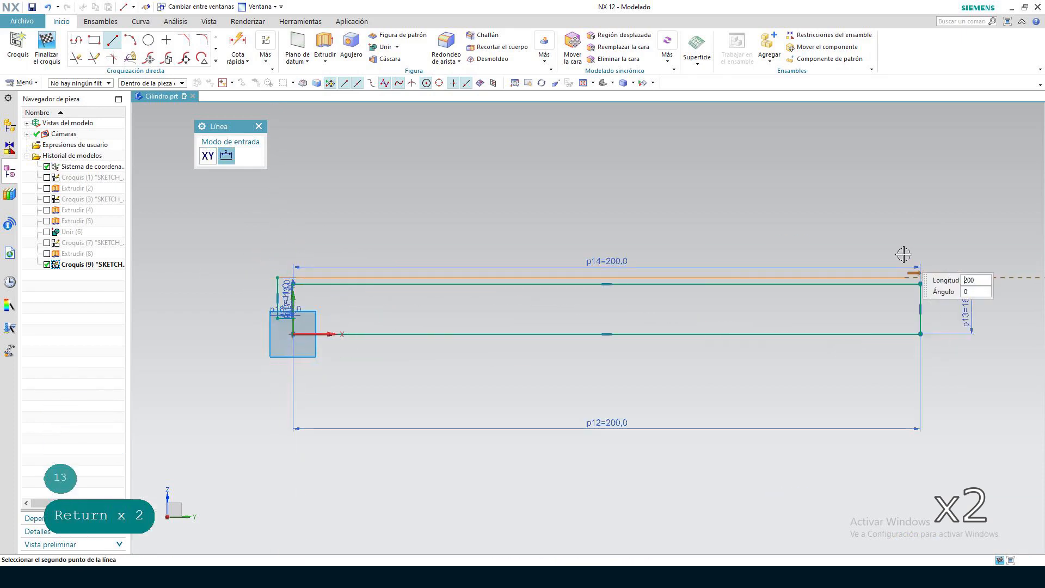
pyautogui.write('210')
pyautogui.press('Return')
pyautogui.press('Return')
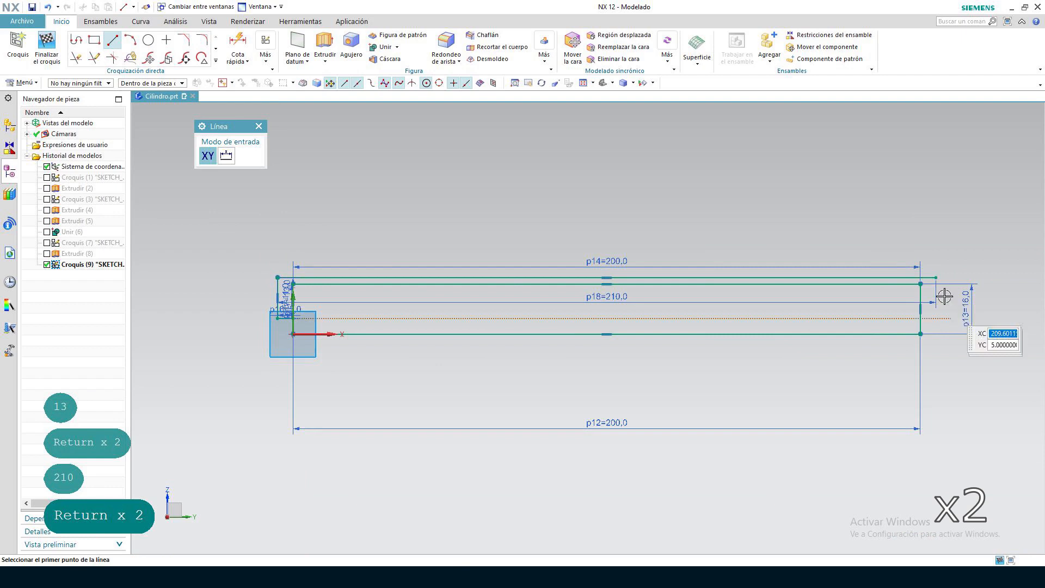
# Draw an 18 mm line down from the 210 mm line's far end and join its lower end to the 16 mm line's lower end
pyautogui.click(936, 278)
pyautogui.scroll(3, 935, 329)
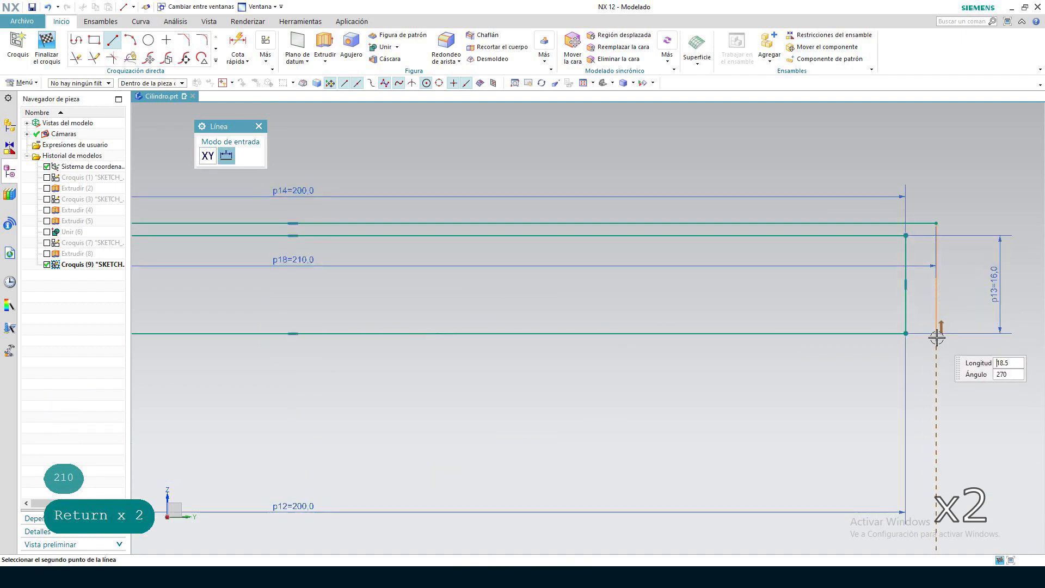
pyautogui.write('18')
pyautogui.press('Return')
pyautogui.press('Return')
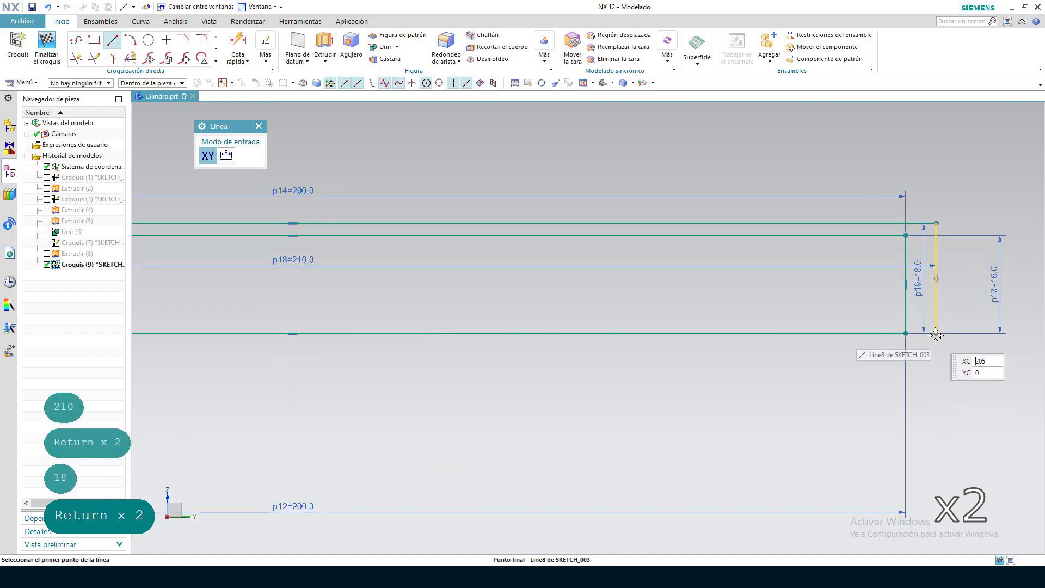
pyautogui.click(904, 334)
pyautogui.scroll(-3, 878, 432)
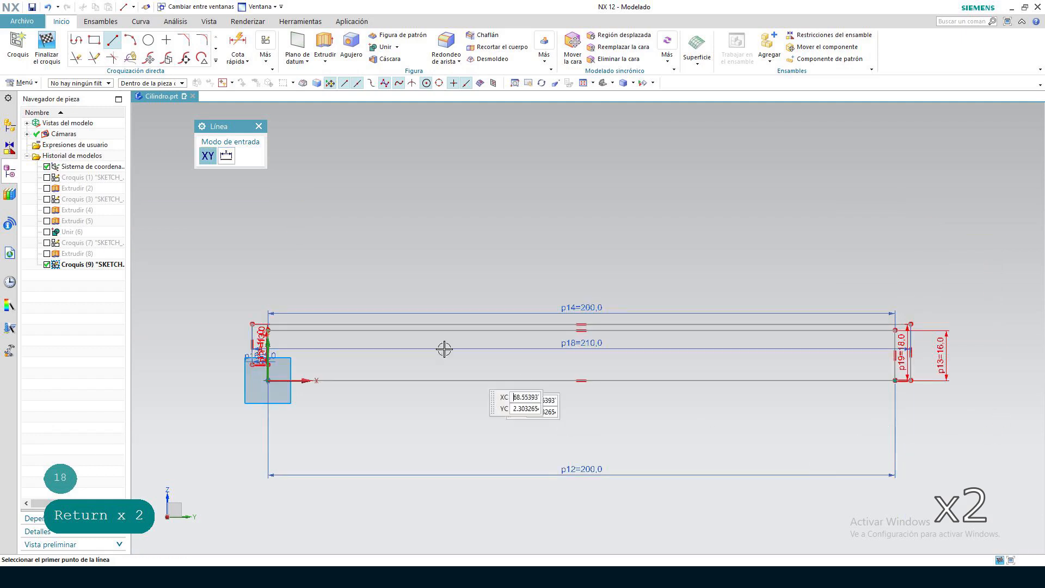
# Remove the 200 mm line along the sketch X axis with Quick Trim and finish the sketch
pyautogui.click(77, 60)
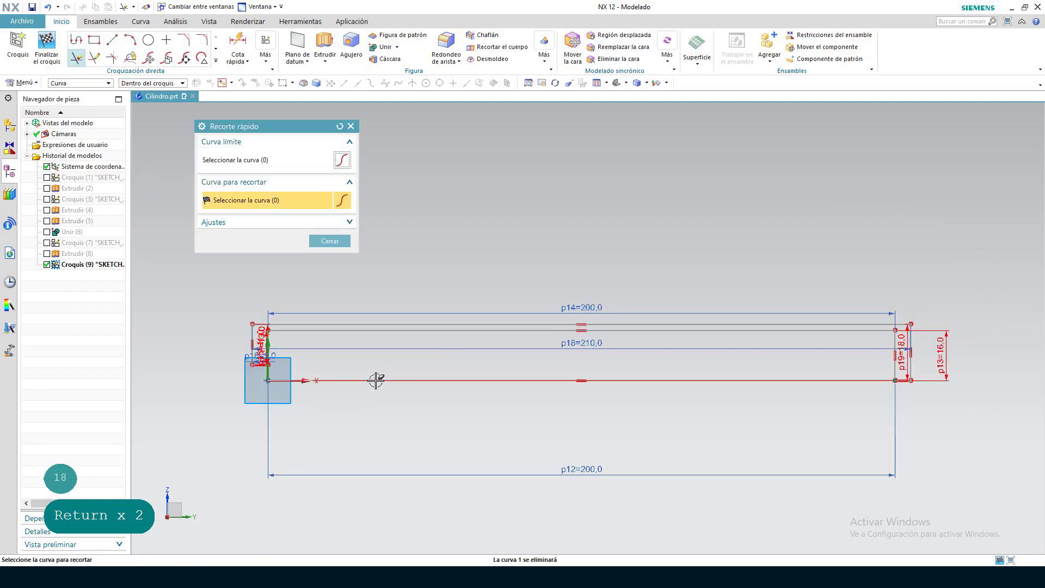
pyautogui.click(464, 479)
pyautogui.scroll(5, 314, 419)
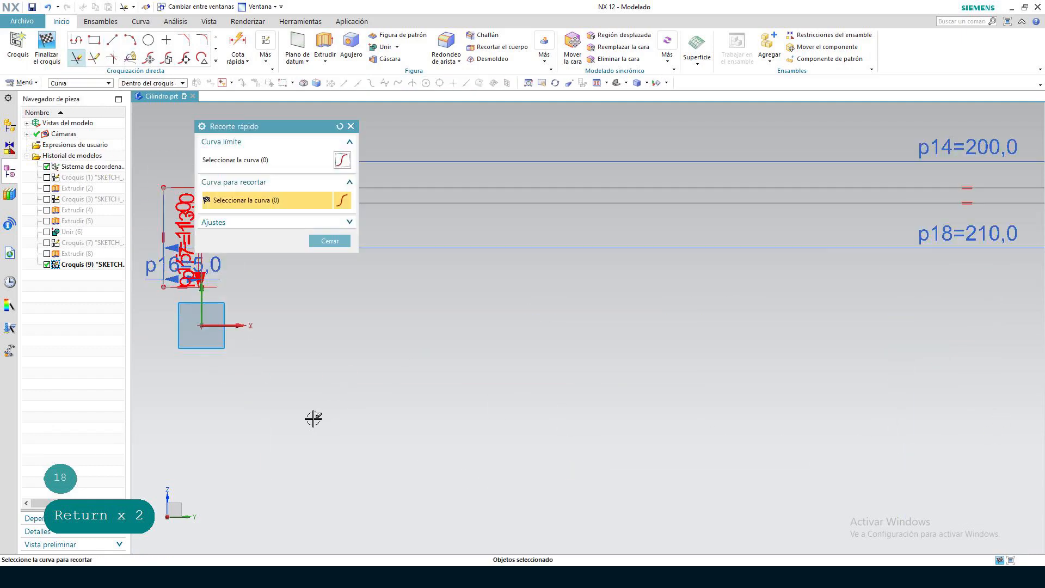
pyautogui.click(303, 403)
pyautogui.moveTo(331, 418); pyautogui.dragTo(333, 422, button='middle')
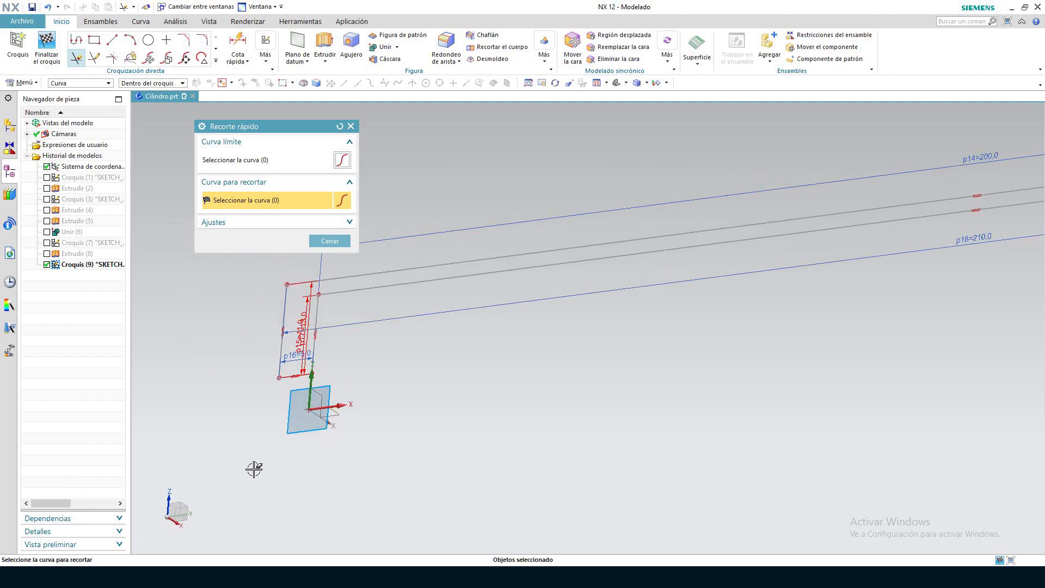
pyautogui.scroll(-3, 254, 468)
pyautogui.click(329, 240)
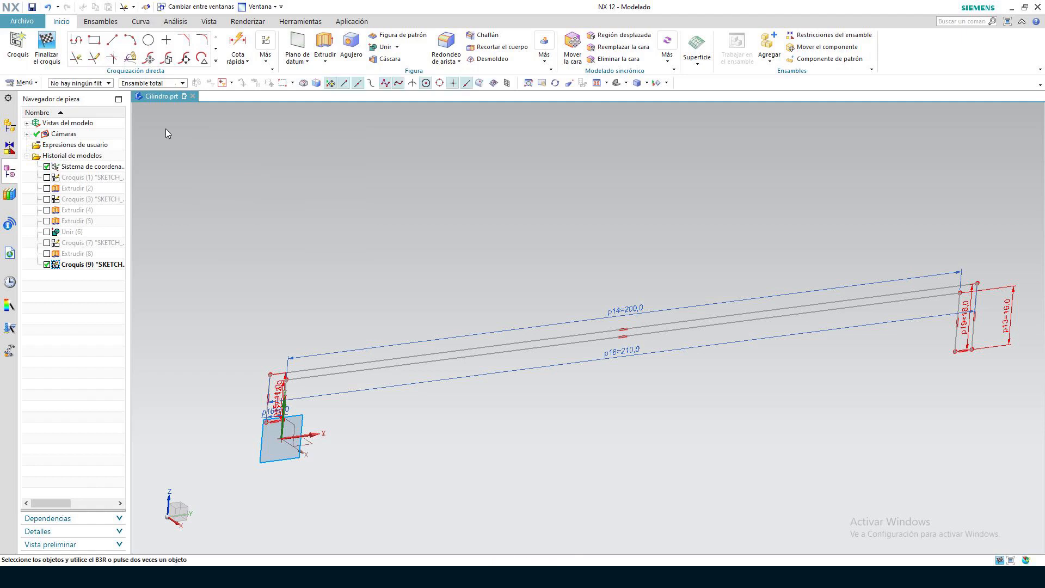
pyautogui.click(47, 44)
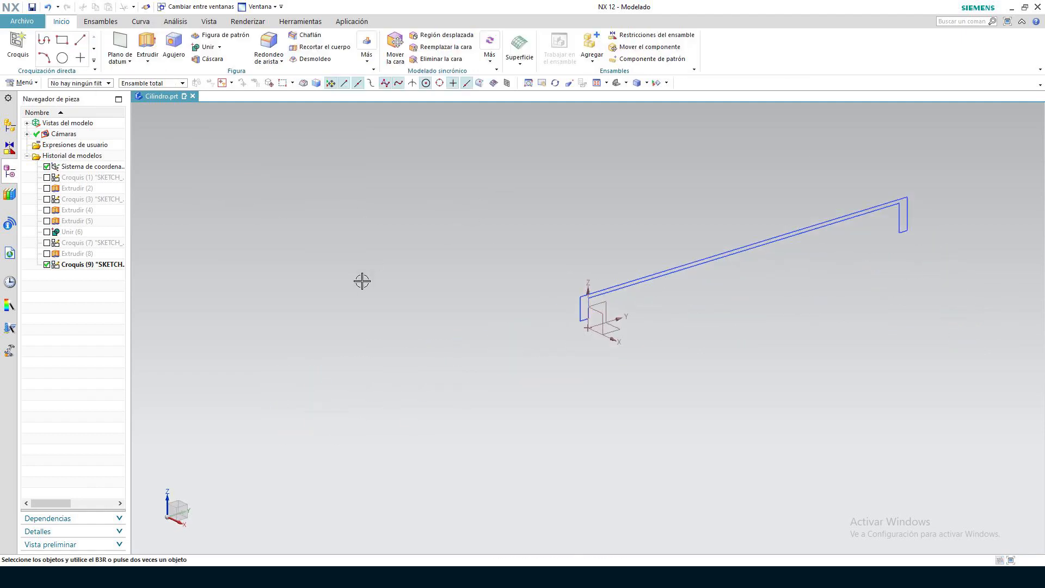
# Set up a Revolve of the closed wall profile about the Y axis through the coordinate system origin
pyautogui.click(147, 61)
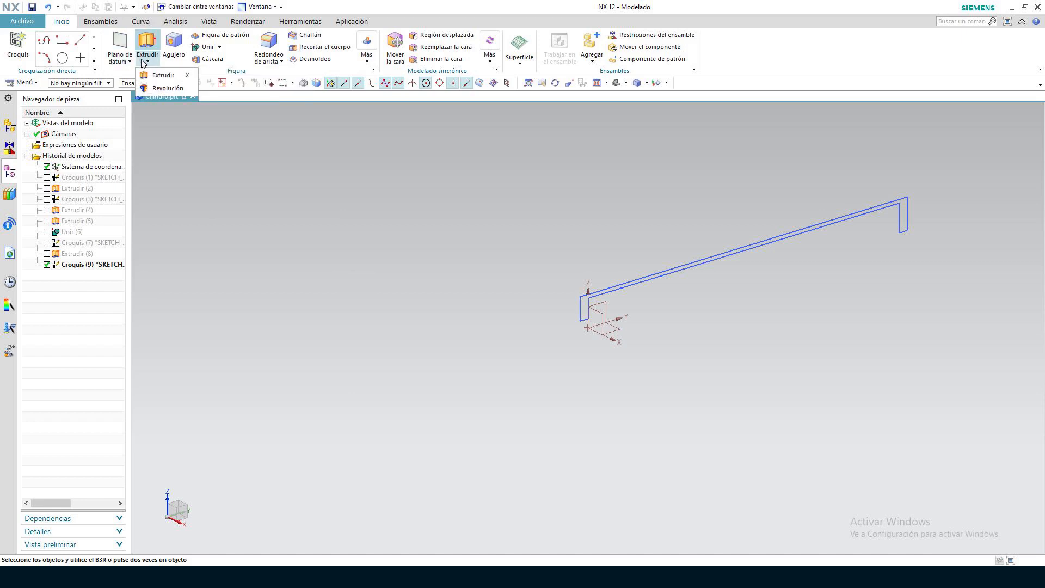
pyautogui.click(152, 89)
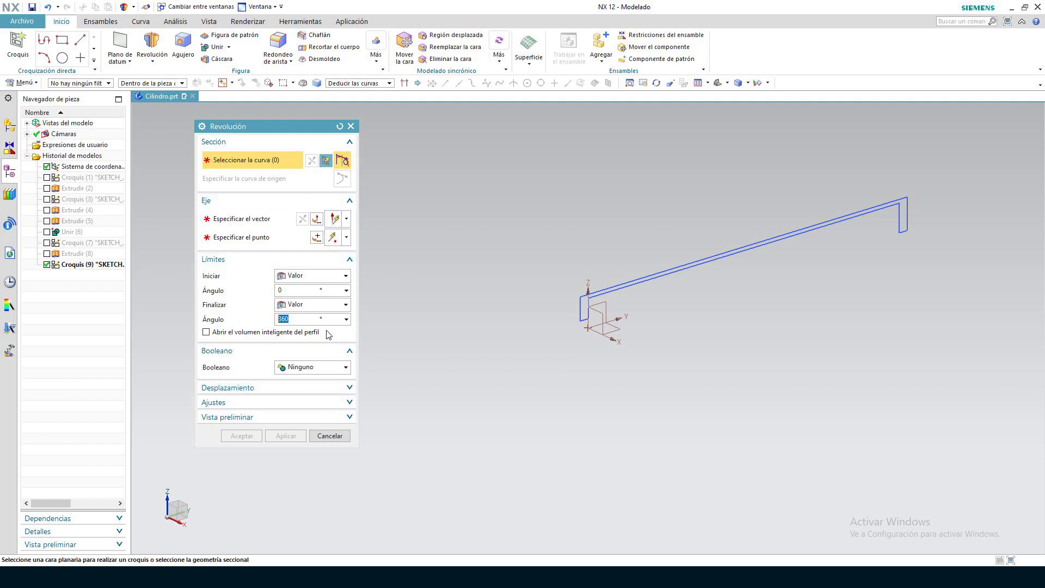
pyautogui.click(645, 276)
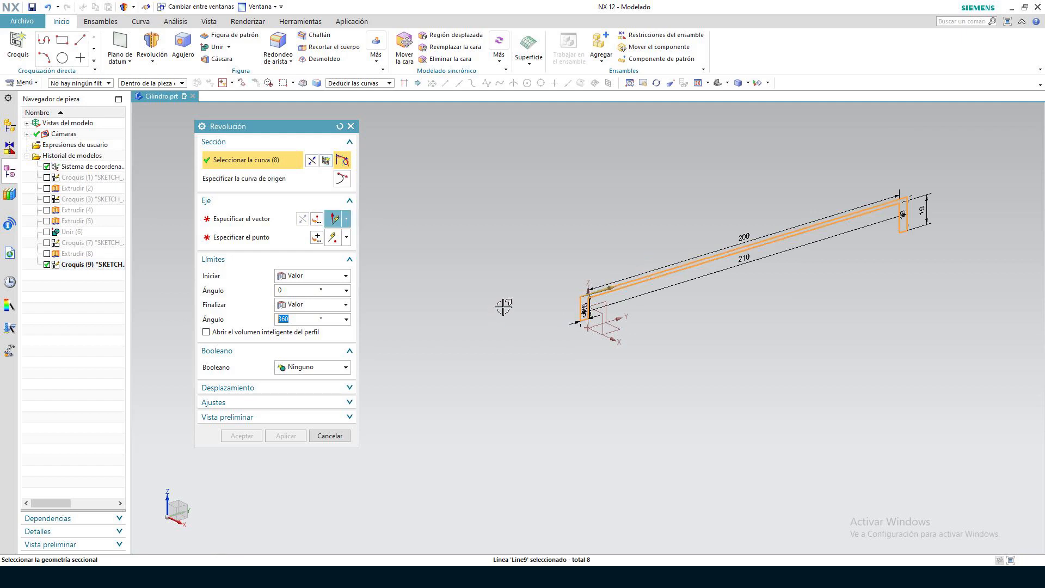
pyautogui.click(273, 219)
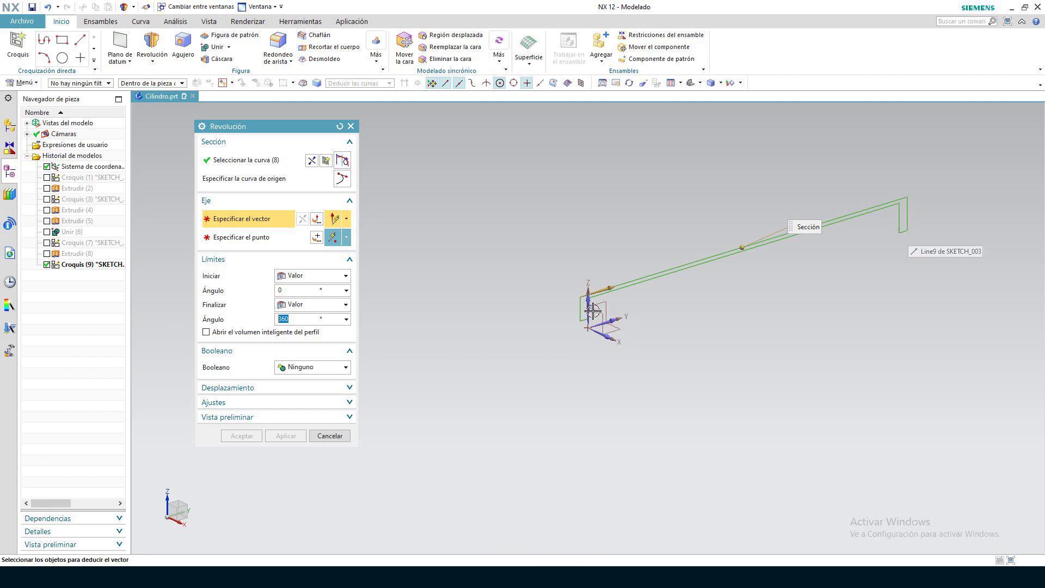
pyautogui.click(613, 317)
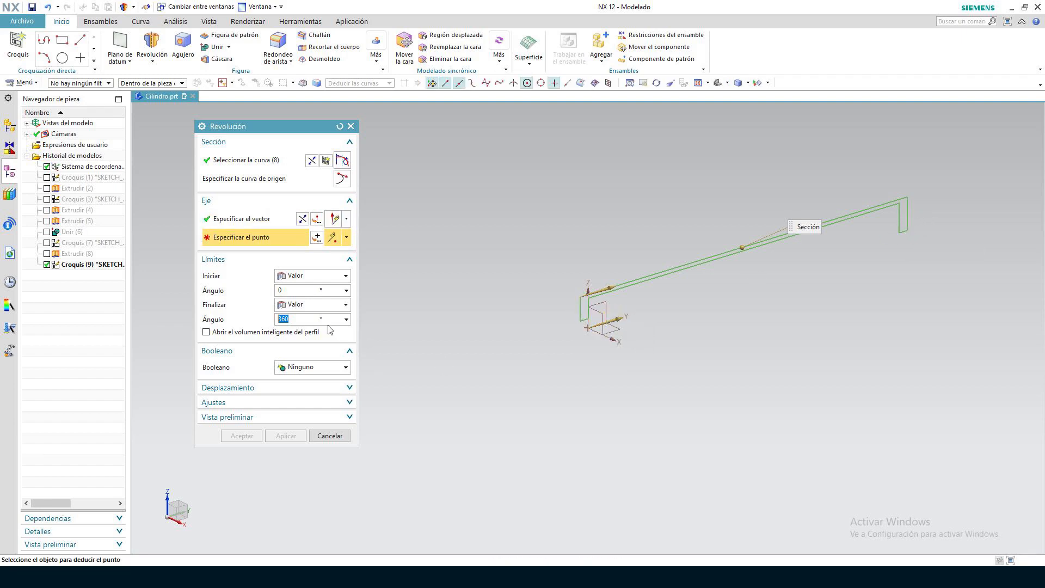
pyautogui.click(588, 327)
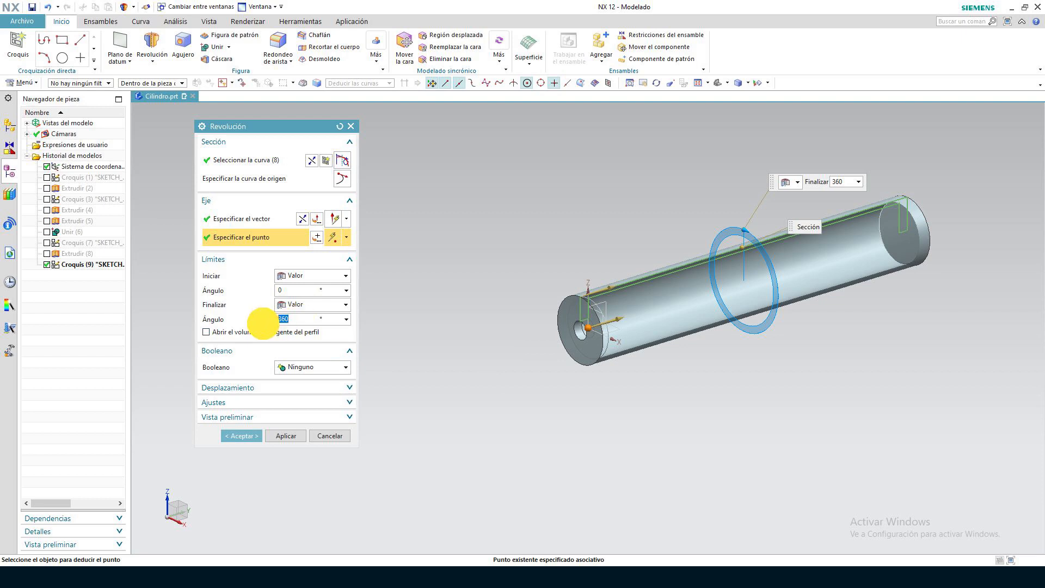
# Try end angles of 5° and 150° for the revolution
pyautogui.write('5')
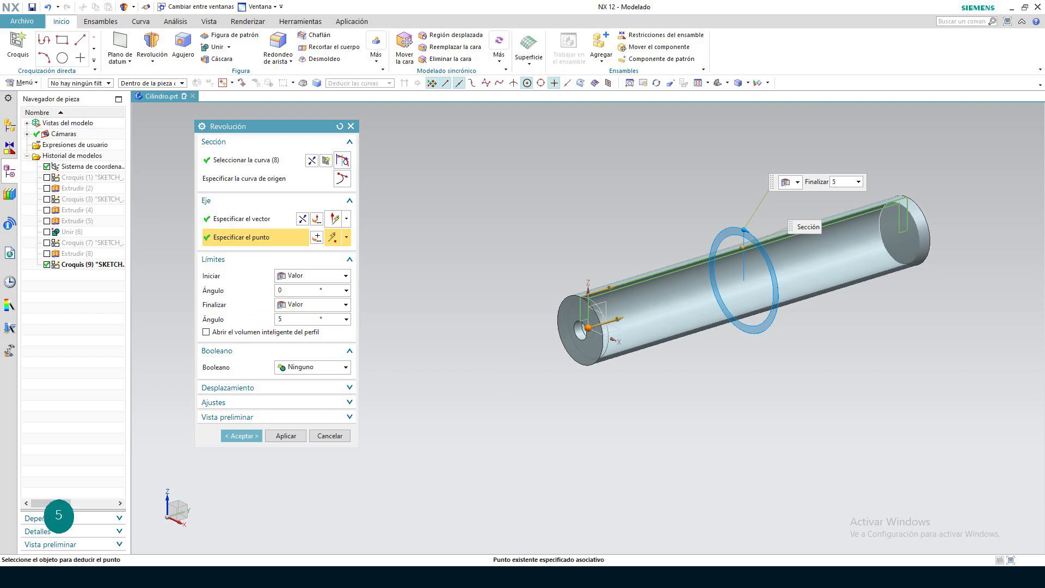
pyautogui.press('Return')
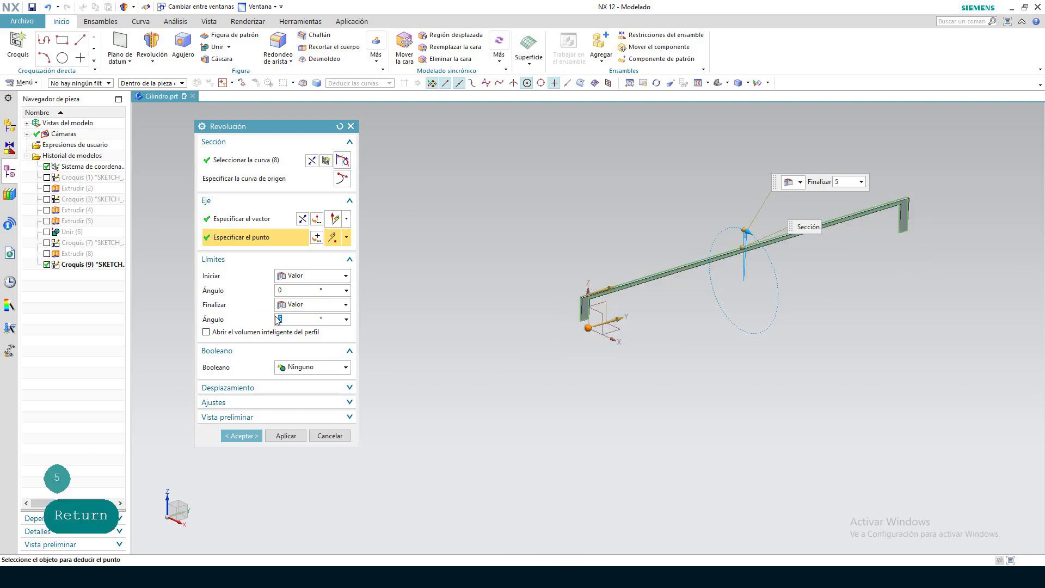
pyautogui.write('150')
pyautogui.press('Return')
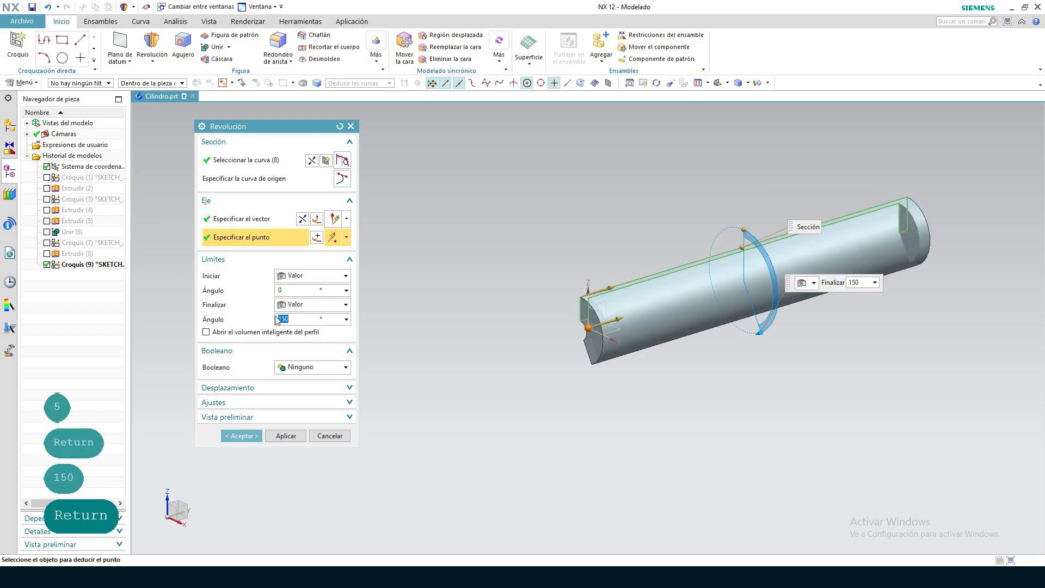
# Set the revolution's end angle to 360° with the Boolean at Ninguno and create the solid
pyautogui.write('360')
pyautogui.press('Return')
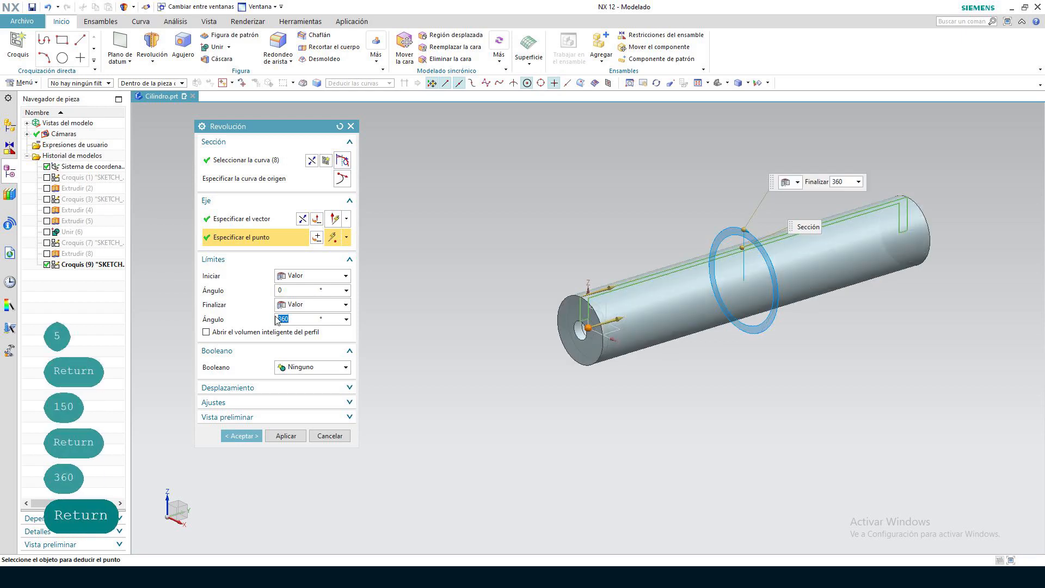
pyautogui.click(328, 369)
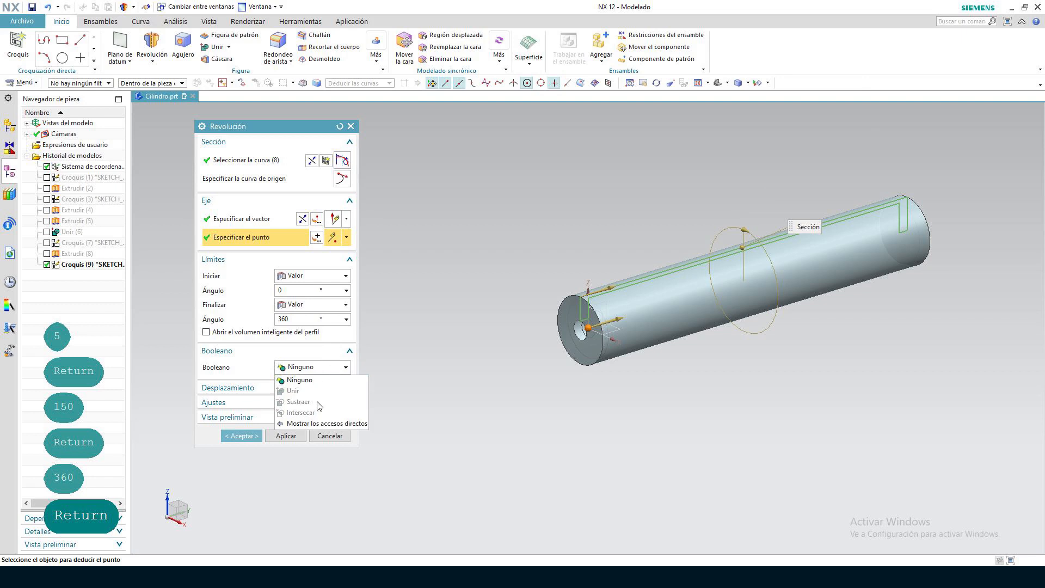
pyautogui.click(324, 369)
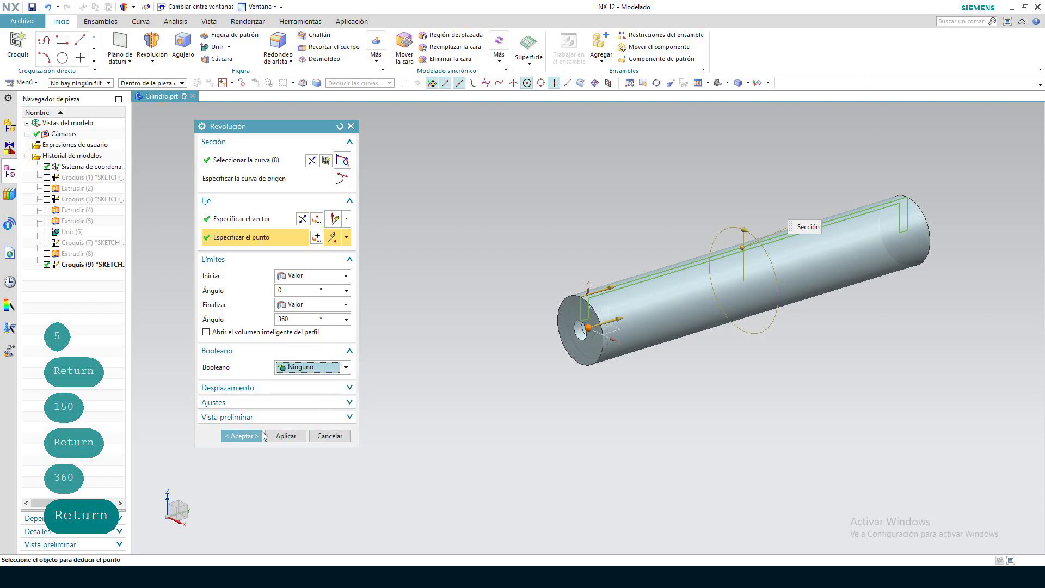
pyautogui.click(239, 436)
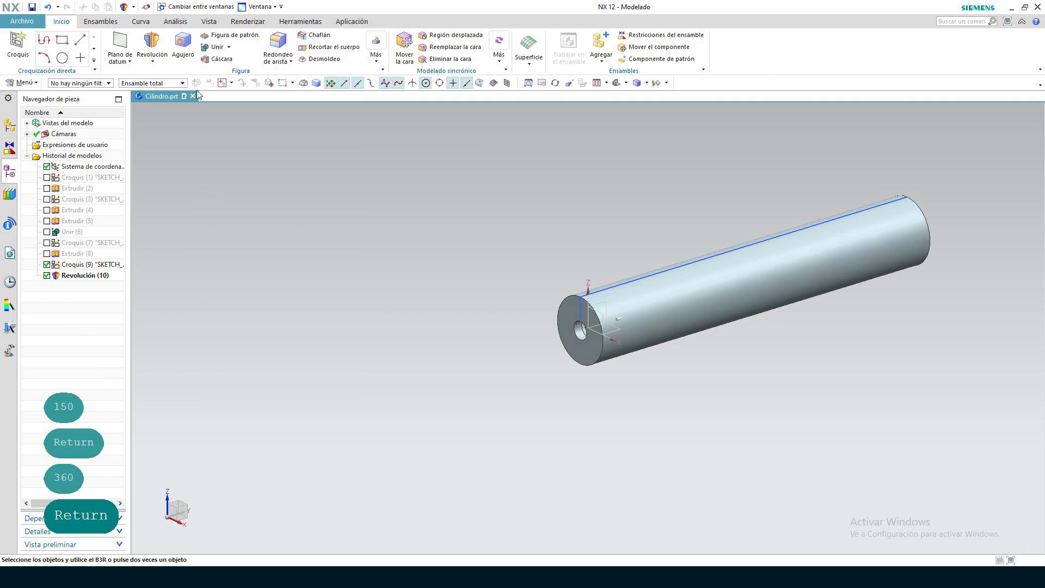
# Edit the object display of the revolved cylinder body and choose Light Gray as its color
pyautogui.click(208, 22)
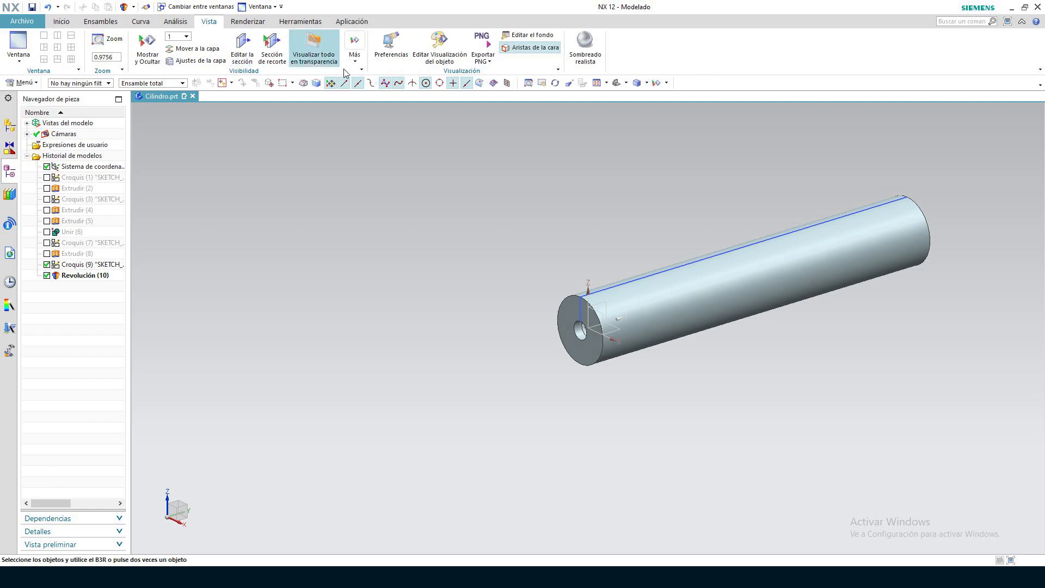
pyautogui.click(442, 52)
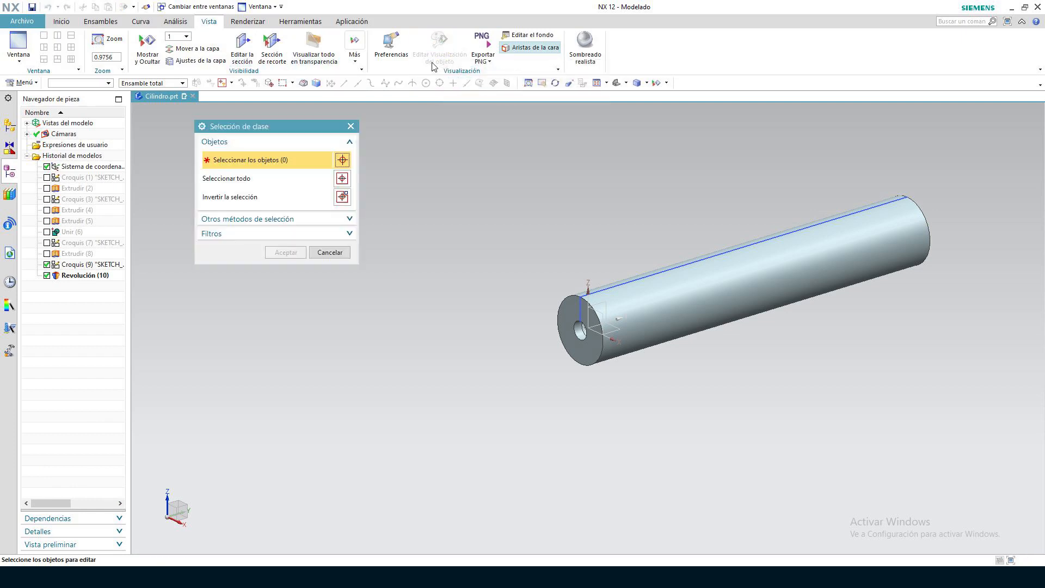
pyautogui.click(683, 277)
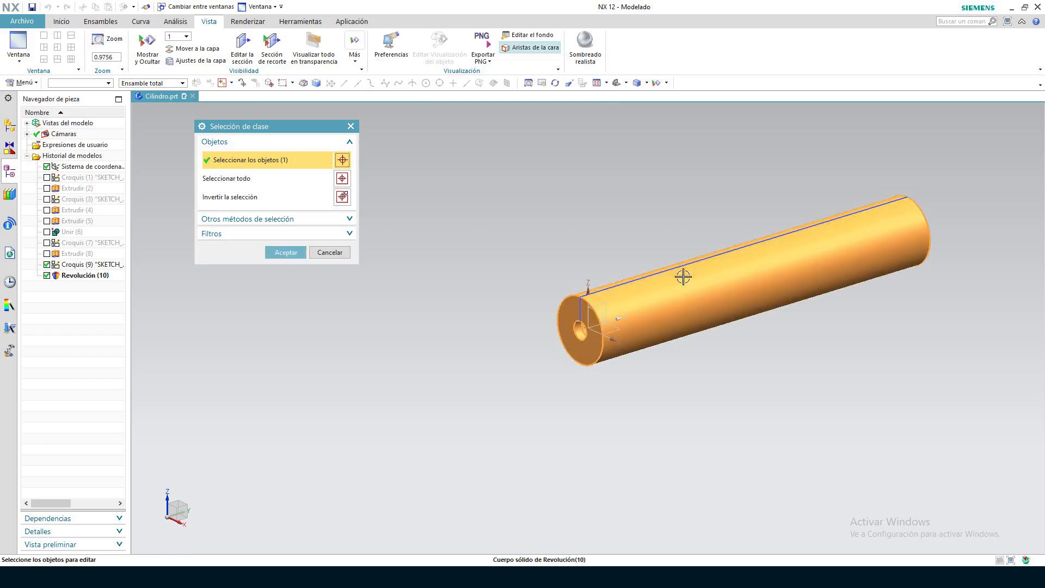
pyautogui.click(283, 250)
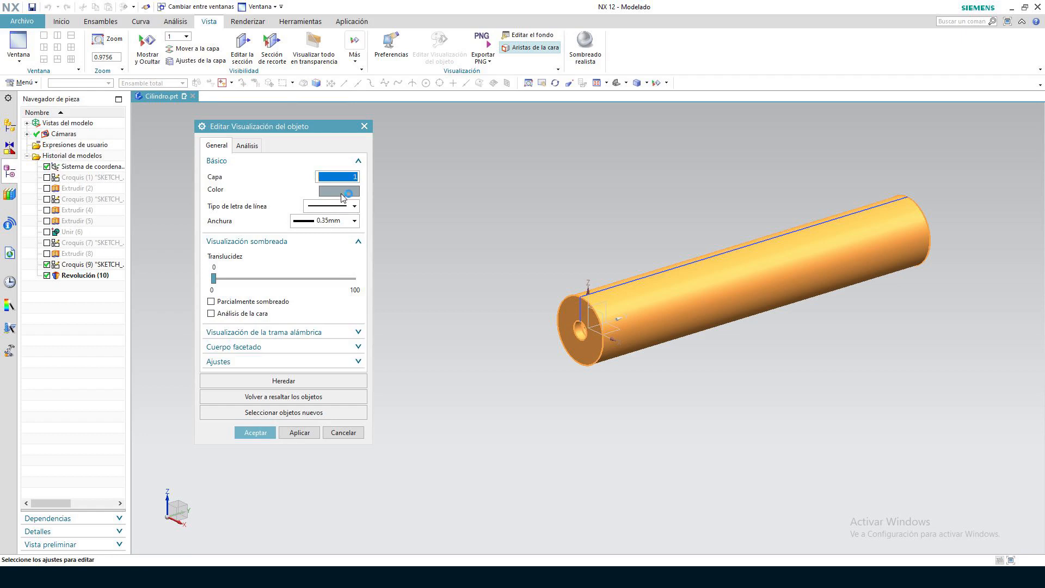
pyautogui.click(342, 193)
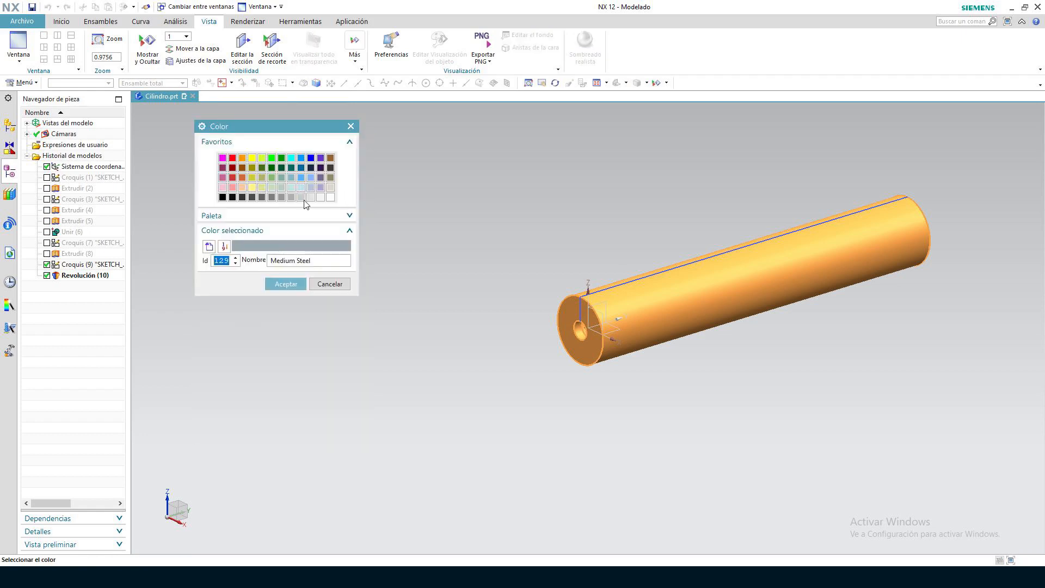
pyautogui.click(302, 197)
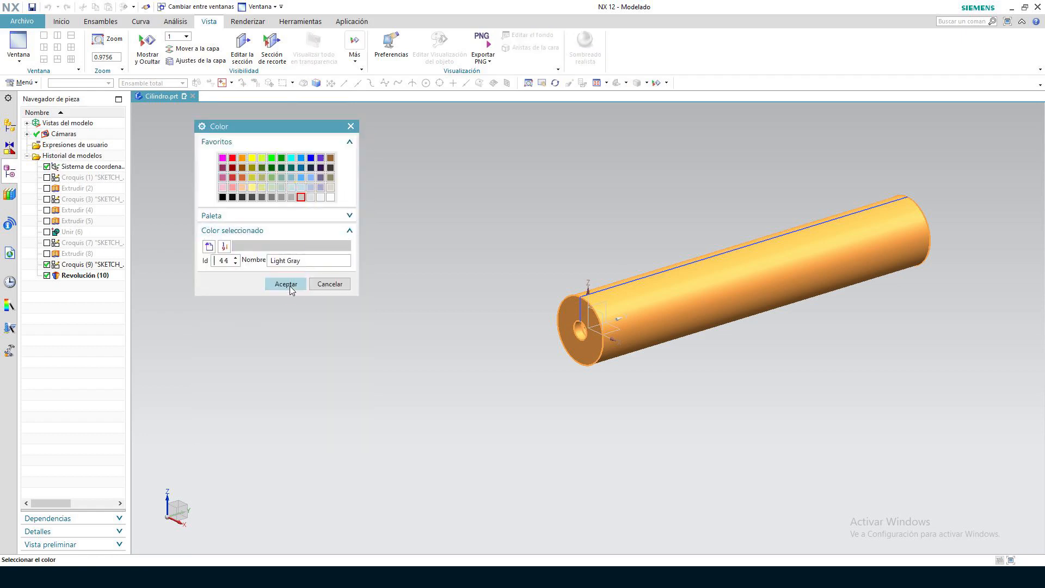
pyautogui.click(288, 284)
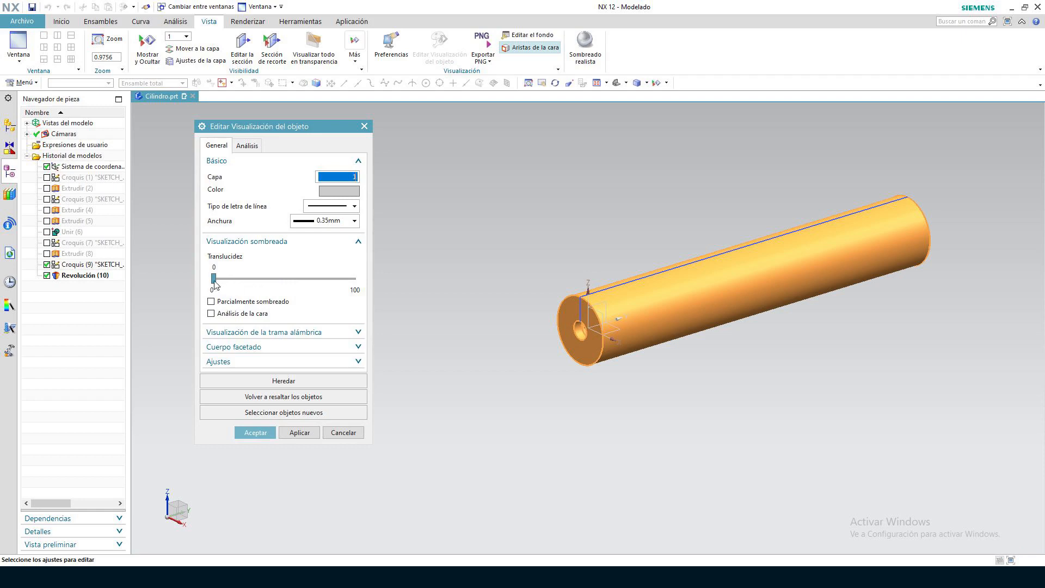
# Set the cylinder body's translucency to 50 and apply the display changes
pyautogui.moveTo(214, 279); pyautogui.dragTo(284, 278)
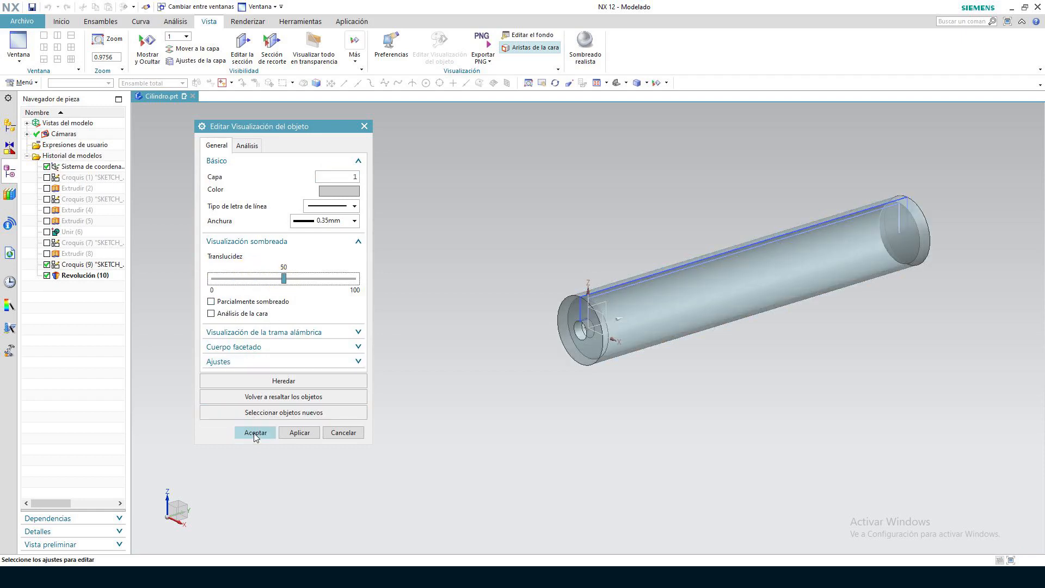
pyautogui.click(255, 433)
pyautogui.scroll(-1, 941, 292)
pyautogui.moveTo(940, 292)
pyautogui.mouseDown(button='middle')
pyautogui.moveTo(868, 332)
pyautogui.moveTo(937, 295)
pyautogui.mouseUp(button='middle')
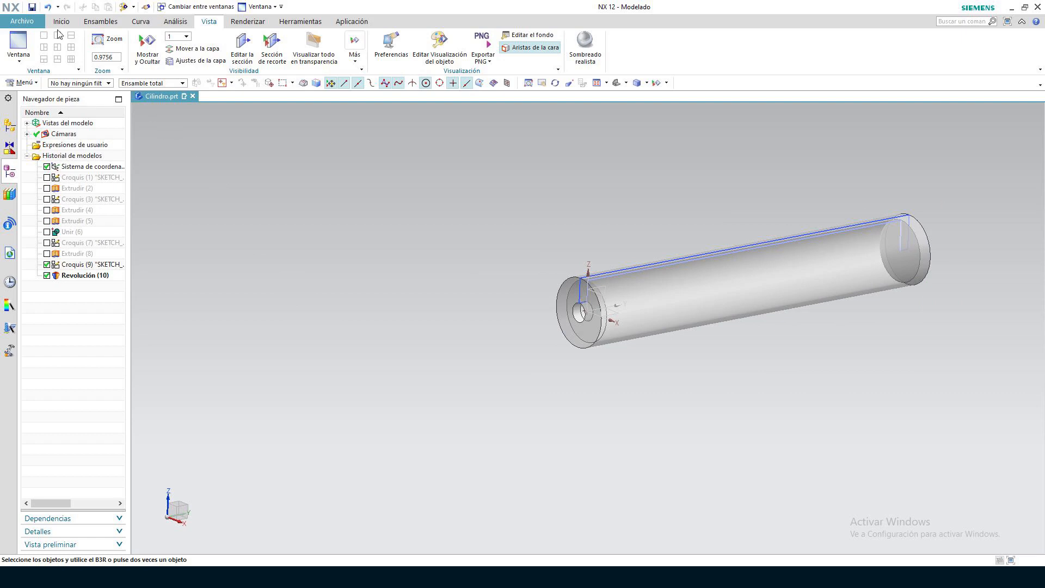
# Save the cylinder part and create a new millimetre part named Pistón from the Modelo template
pyautogui.click(32, 10)
pyautogui.click(24, 20)
pyautogui.click(37, 34)
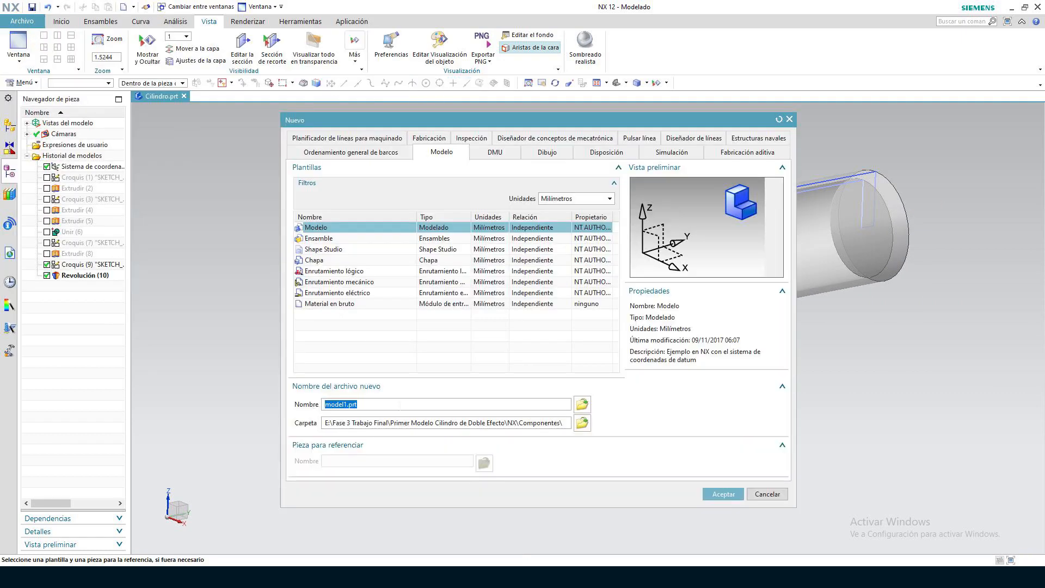
pyautogui.write('Pistón')
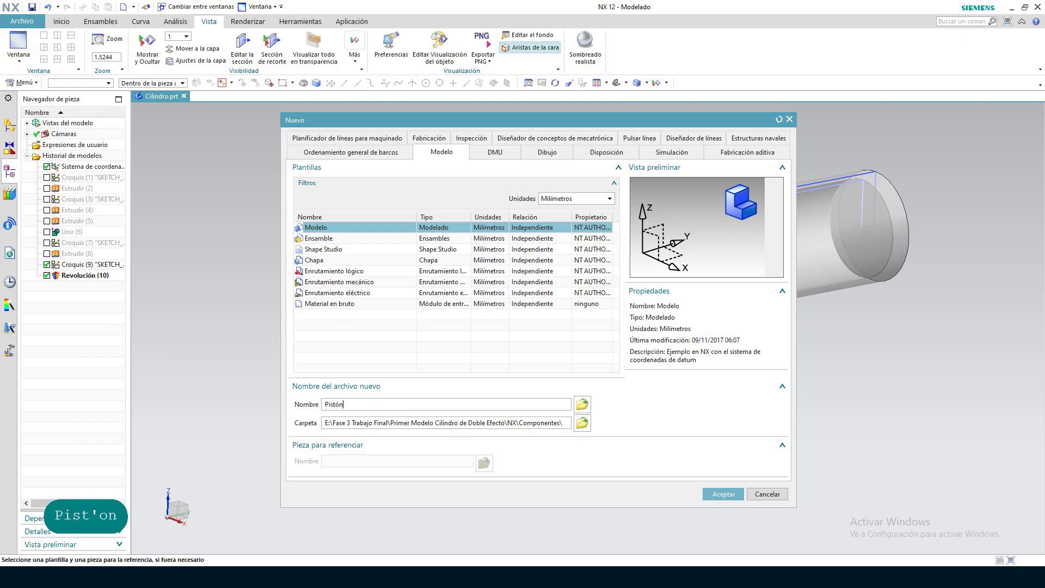
pyautogui.press('Return')
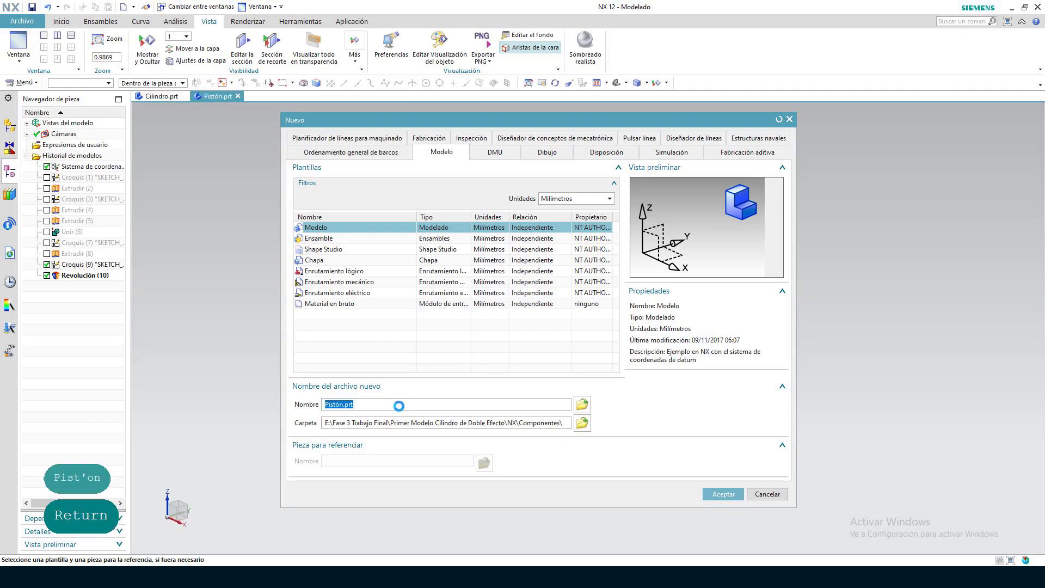
pyautogui.click(711, 498)
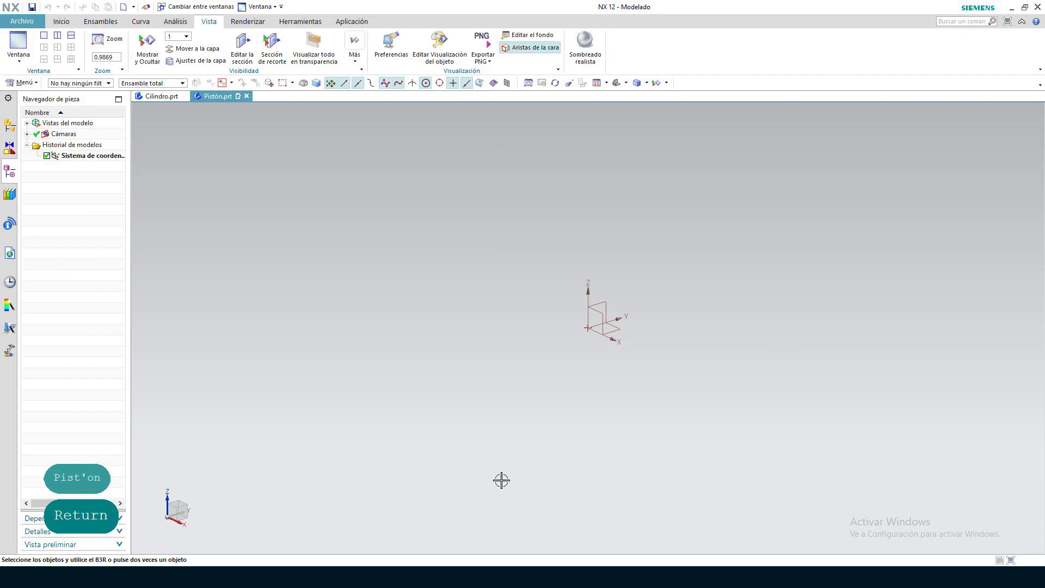
# Create a new sketch on the YZ plane of the Pistón part
pyautogui.click(65, 21)
pyautogui.click(63, 21)
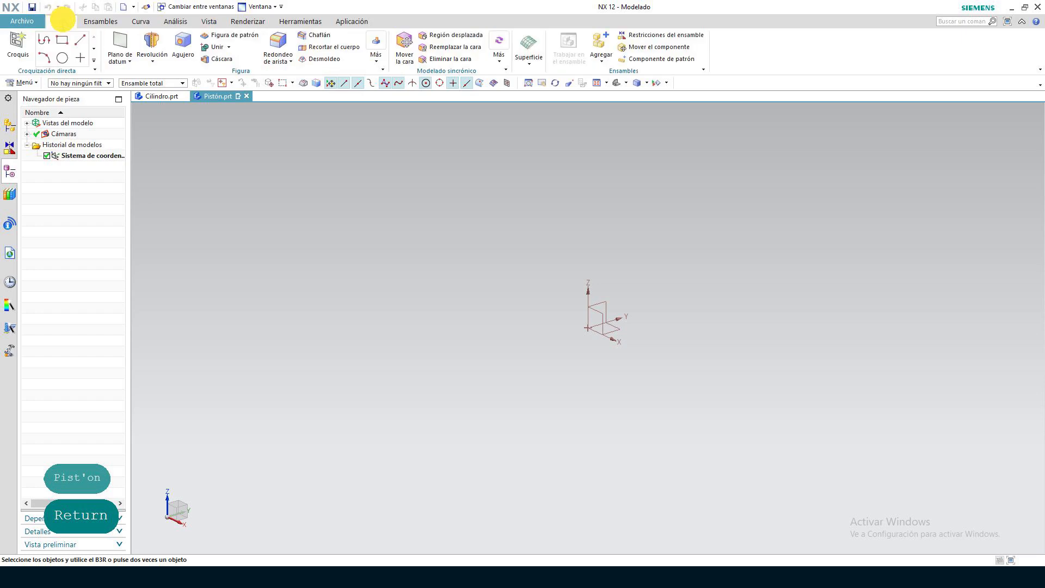
pyautogui.click(20, 54)
pyautogui.click(602, 299)
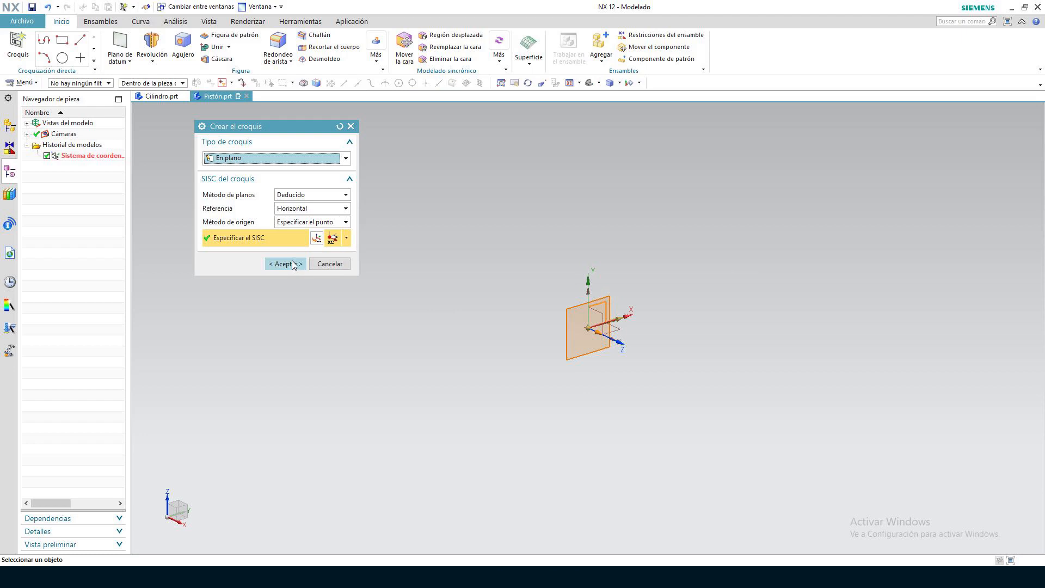
pyautogui.click(285, 264)
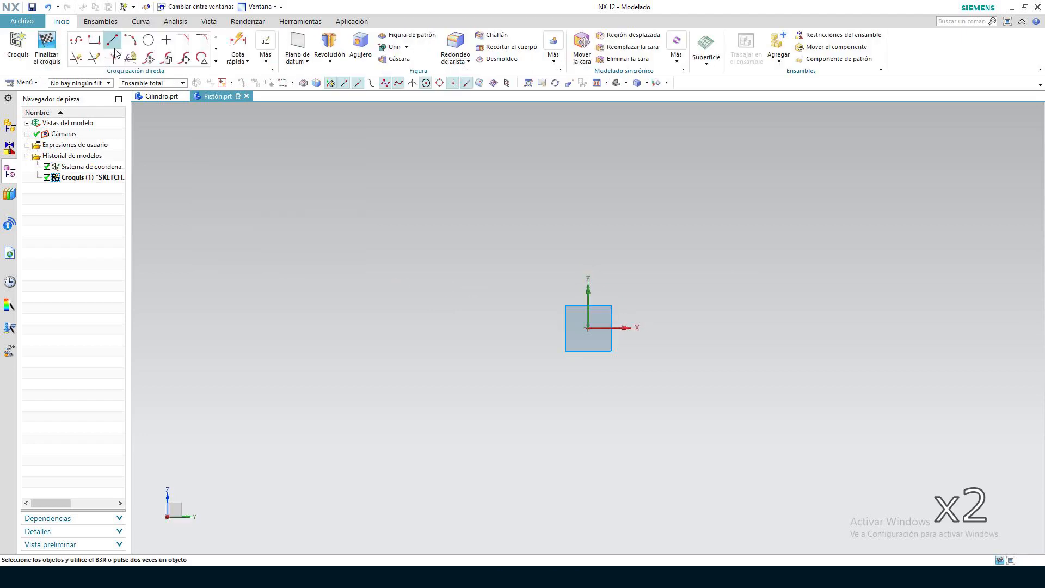
# Draw a 5 mm vertical line upward from the sketch origin
pyautogui.click(112, 40)
pyautogui.click(589, 329)
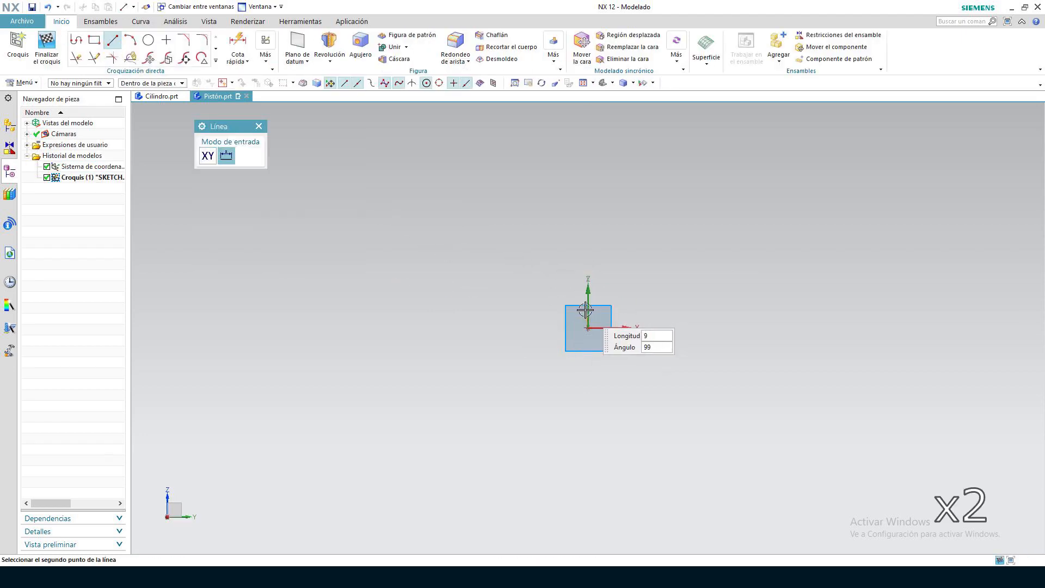
pyautogui.write('5')
pyautogui.press('Return')
pyautogui.press('Return')
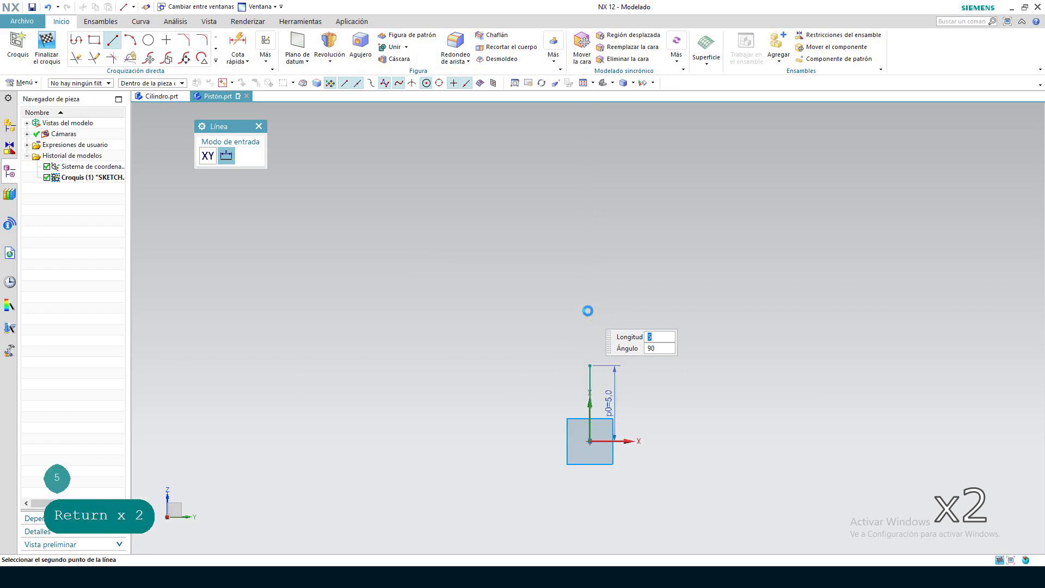
# Draw a 180 mm horizontal line from the top of the 5 mm line in the positive Y direction
pyautogui.click(589, 364)
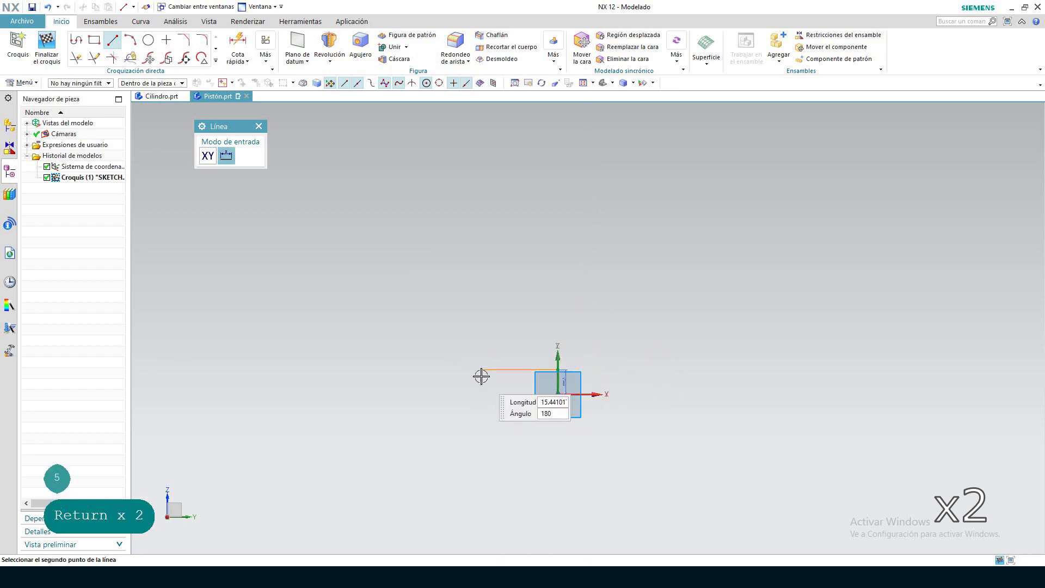
pyautogui.write('180')
pyautogui.press('Return')
pyautogui.press('Return')
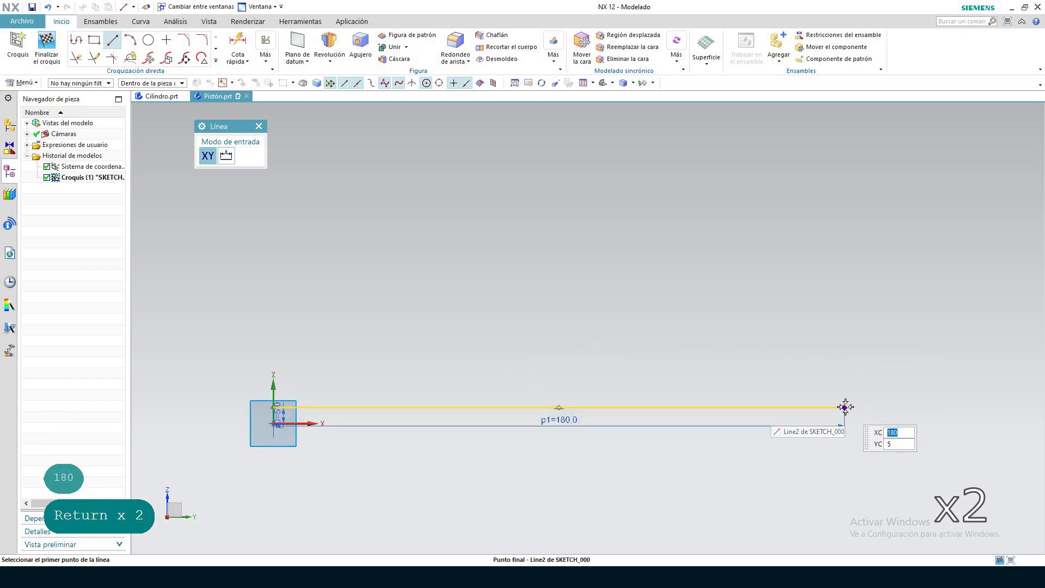
# Draw an 11 mm vertical line upward from the far end of the 180 mm line
pyautogui.click(844, 408)
pyautogui.write('11')
pyautogui.press('Return')
pyautogui.press('Return')
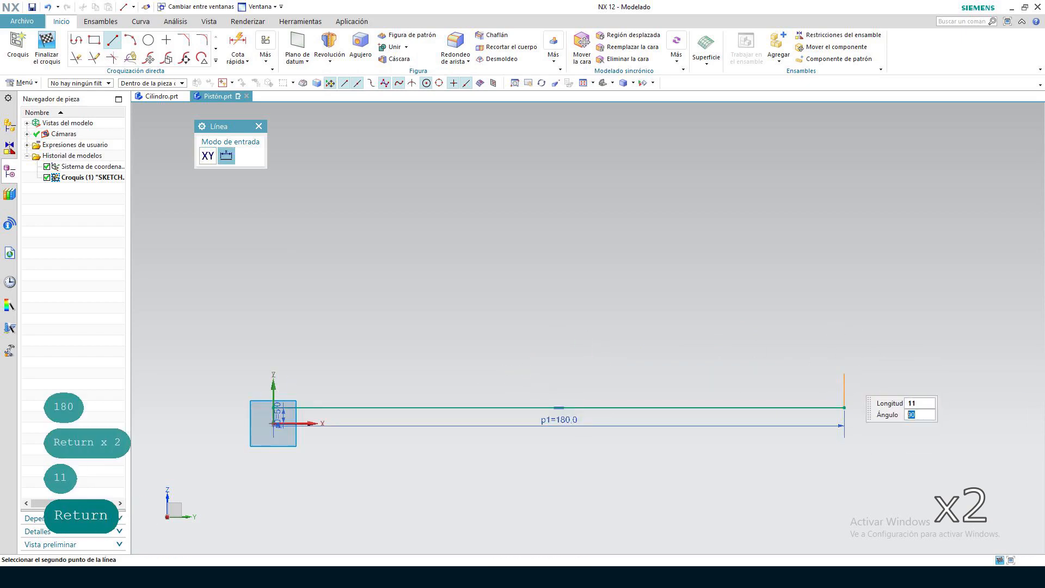
# Draw a 5 mm horizontal line outward from the top of the 11 mm line and start another line at its outer end
pyautogui.write('5')
pyautogui.press('Return')
pyautogui.press('Return')
pyautogui.click(861, 374)
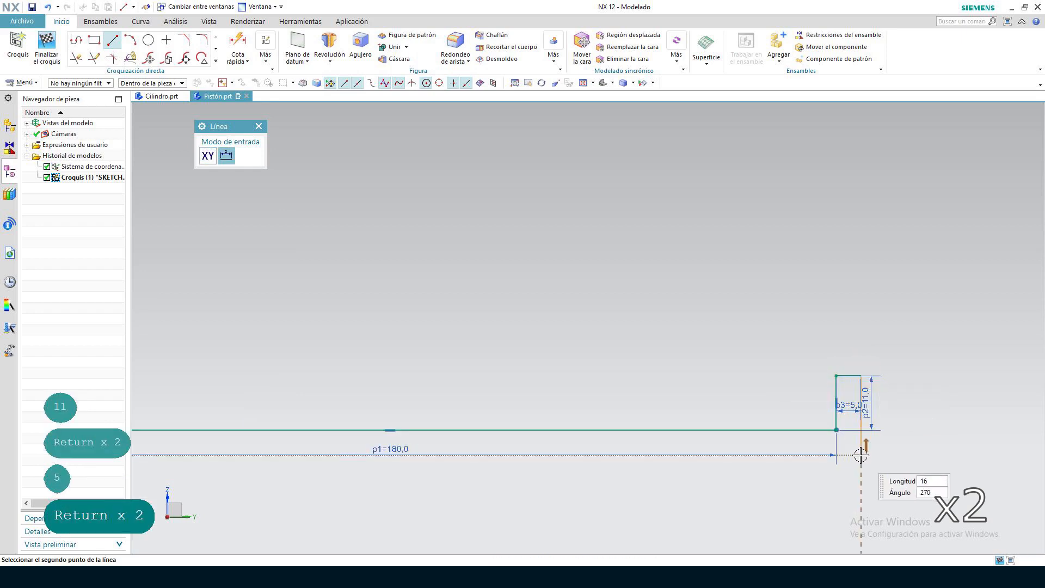
# Close the profile with a 16 mm vertical line down to the axis and a horizontal line back to the origin, and finish the sketch
pyautogui.click(860, 455)
pyautogui.scroll(-7, 834, 449)
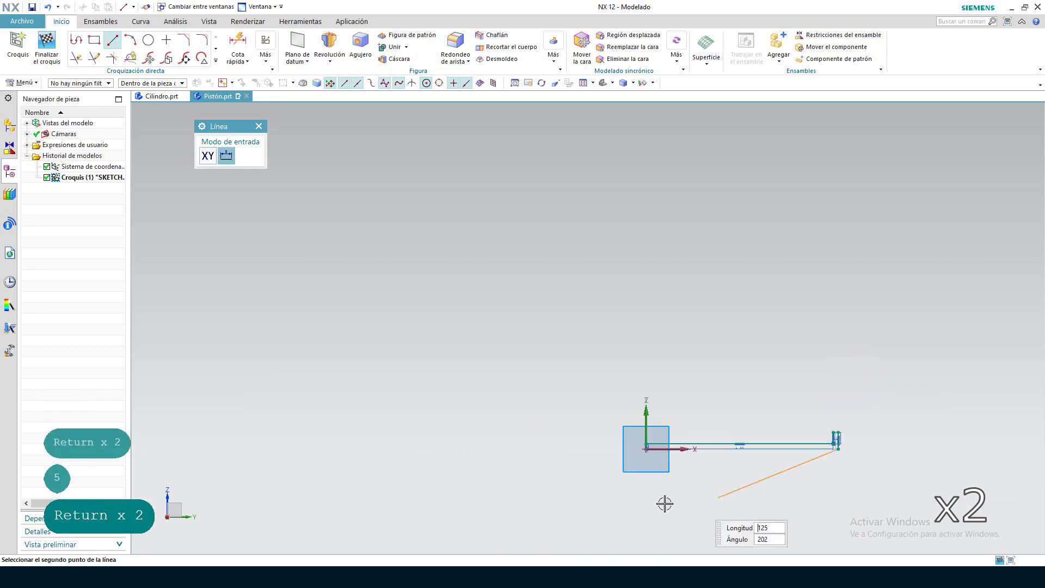
pyautogui.scroll(7, 659, 462)
pyautogui.click(599, 402)
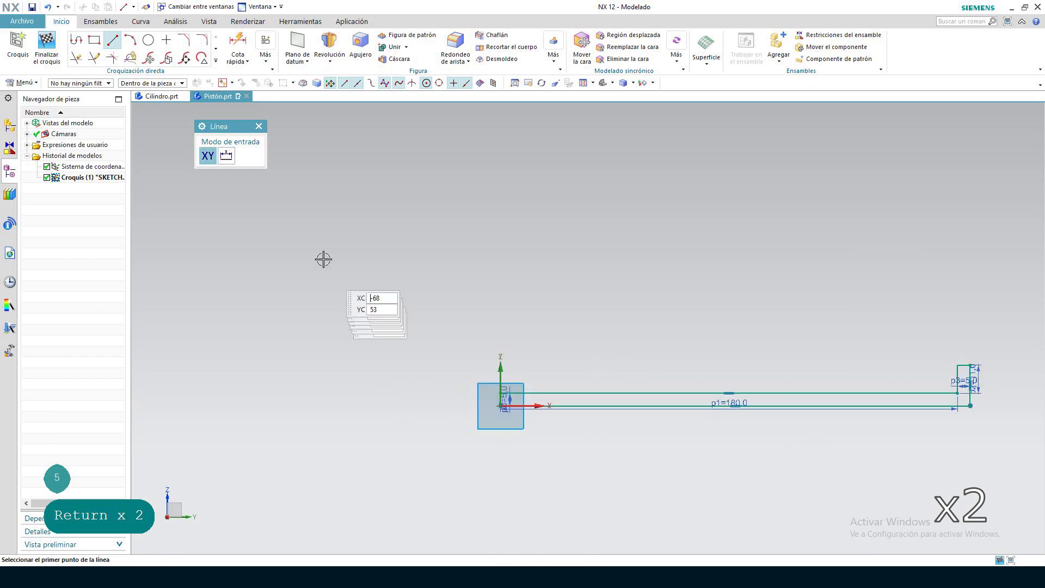
pyautogui.click(50, 38)
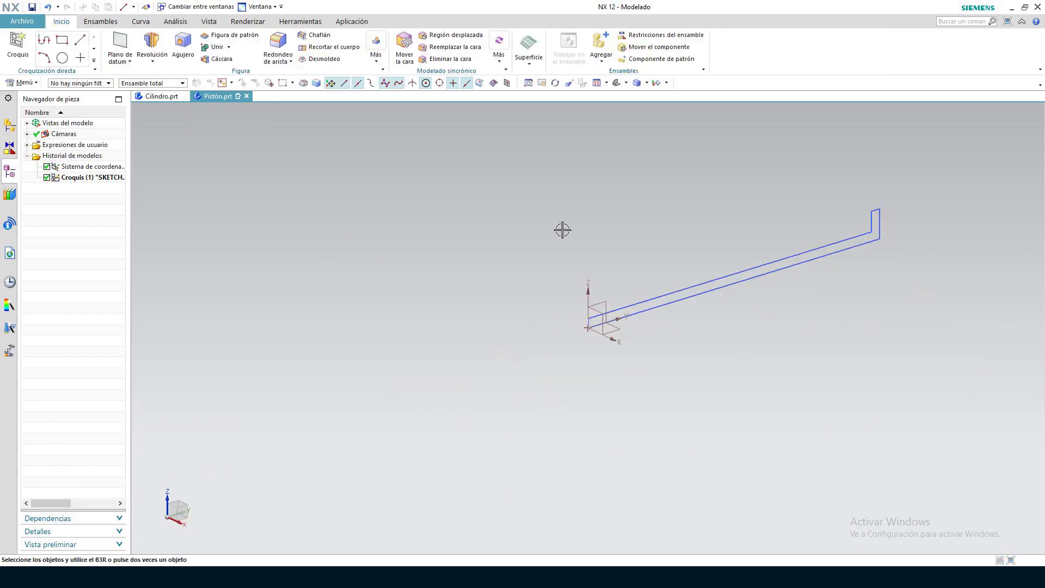
# Revolve the piston profile 360° about its long lower line on the Y axis, with no Boolean operation
pyautogui.click(150, 46)
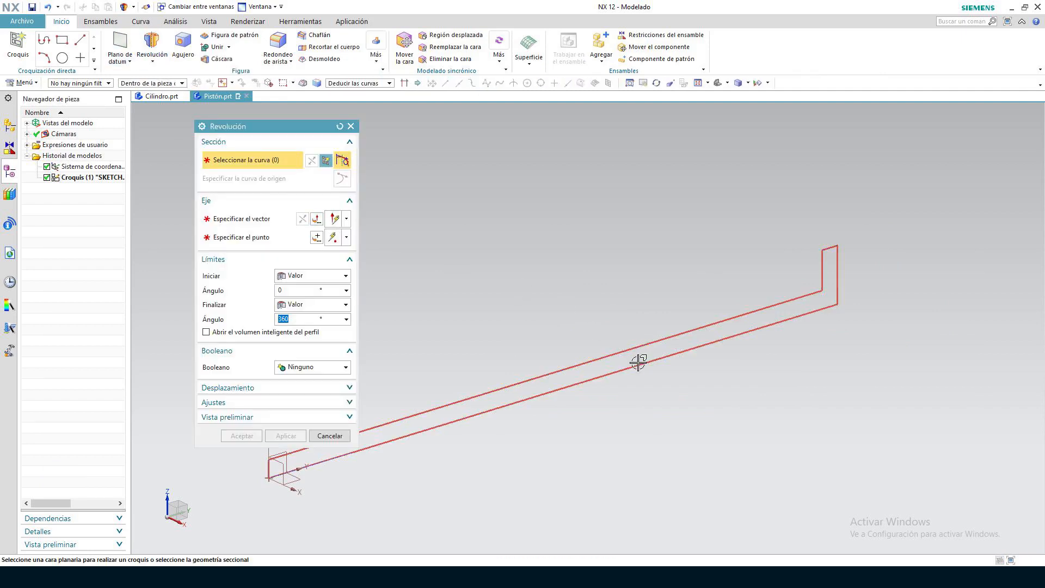
pyautogui.click(641, 347)
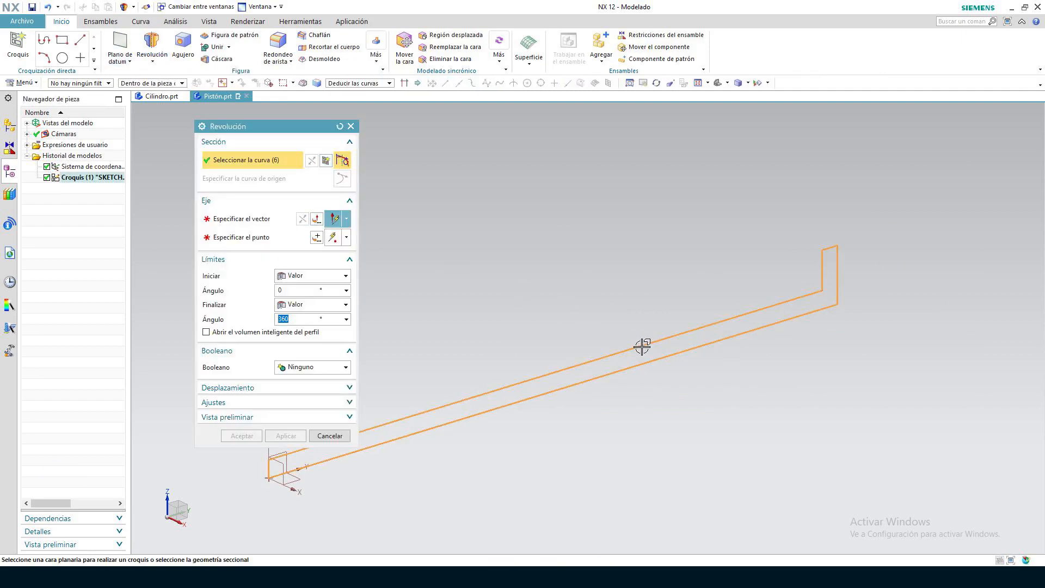
pyautogui.click(236, 220)
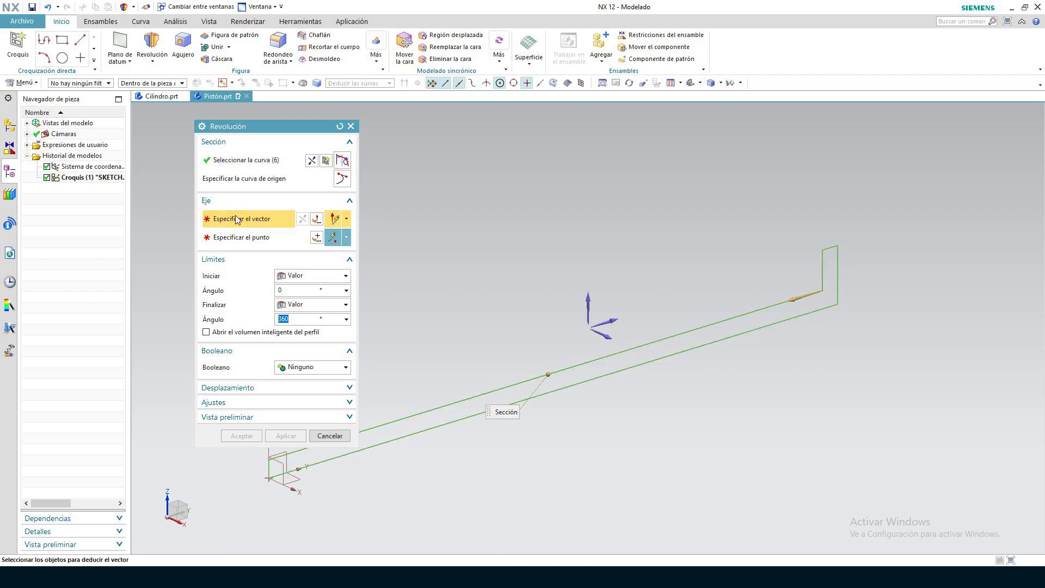
pyautogui.click(670, 354)
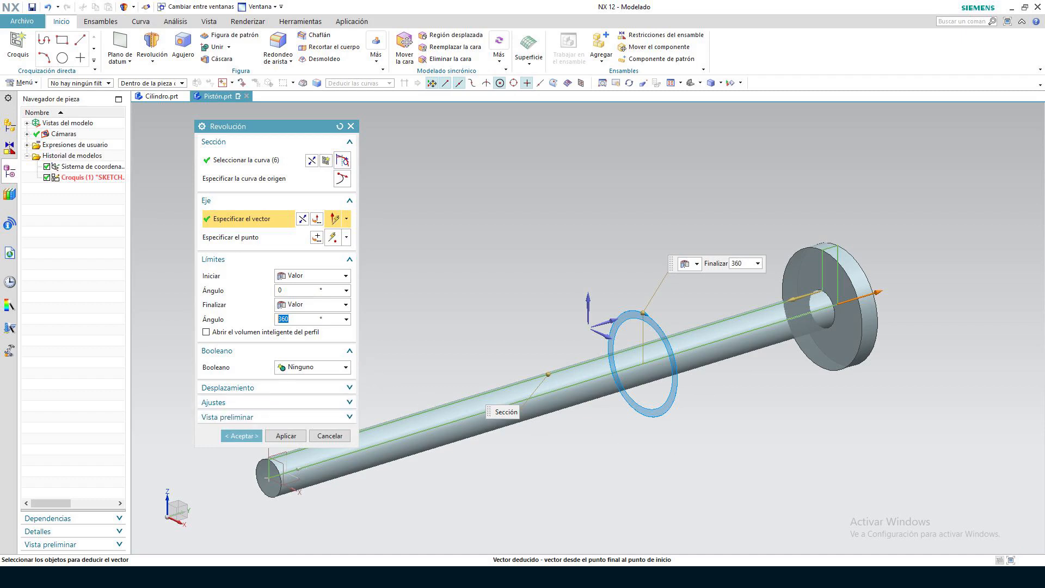
pyautogui.click(241, 435)
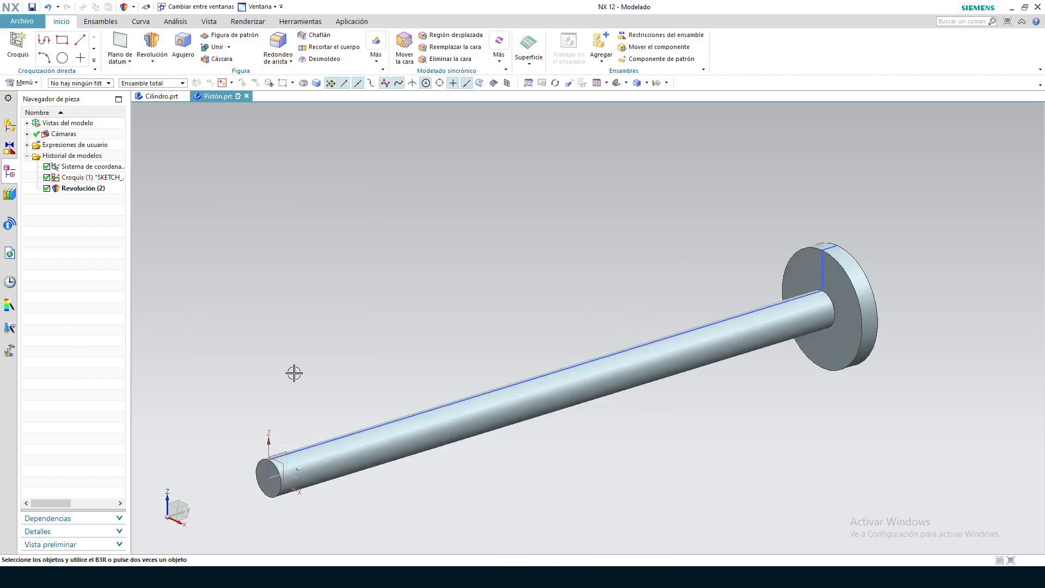
# Change the revolved piston body's display colour to light blue and save the part
pyautogui.click(213, 25)
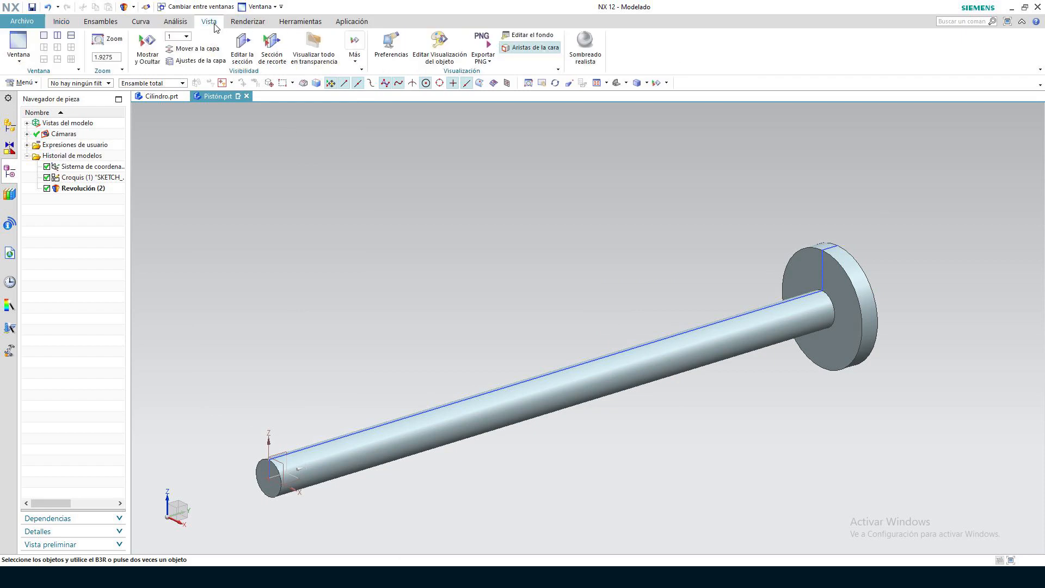
pyautogui.click(442, 48)
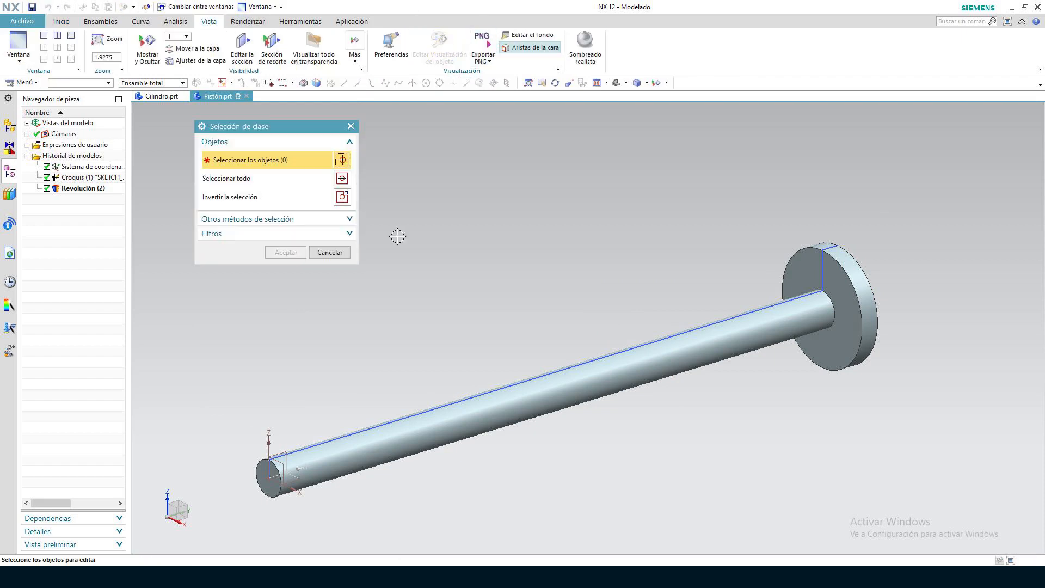
pyautogui.click(574, 370)
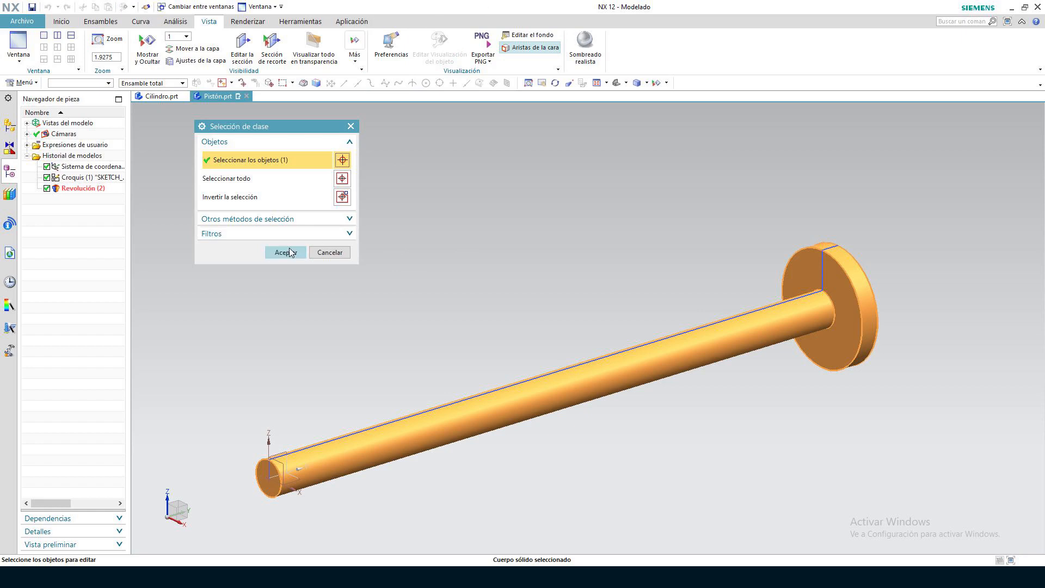
pyautogui.click(286, 253)
pyautogui.click(344, 181)
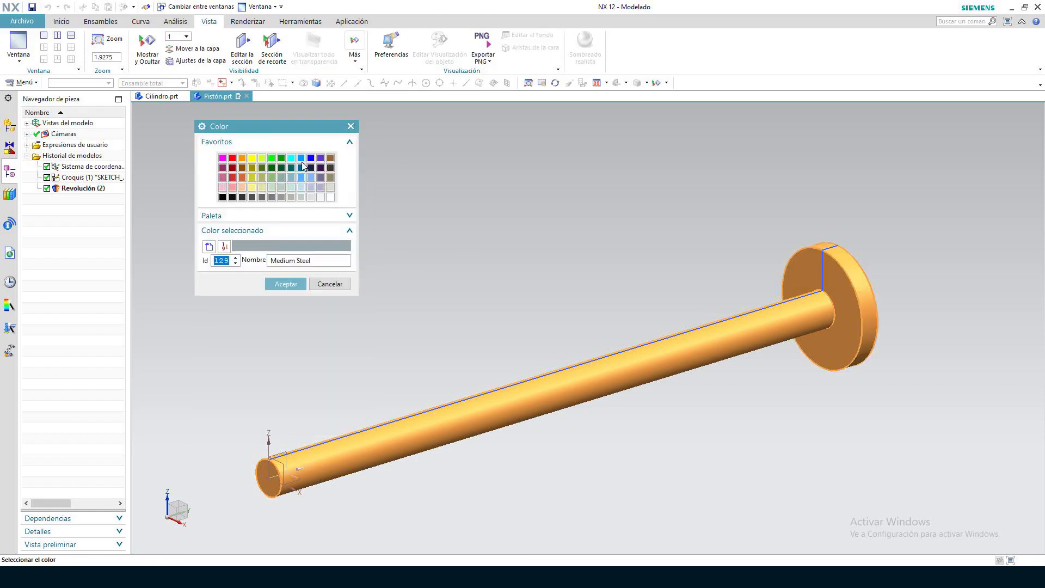
pyautogui.click(304, 178)
pyautogui.click(286, 283)
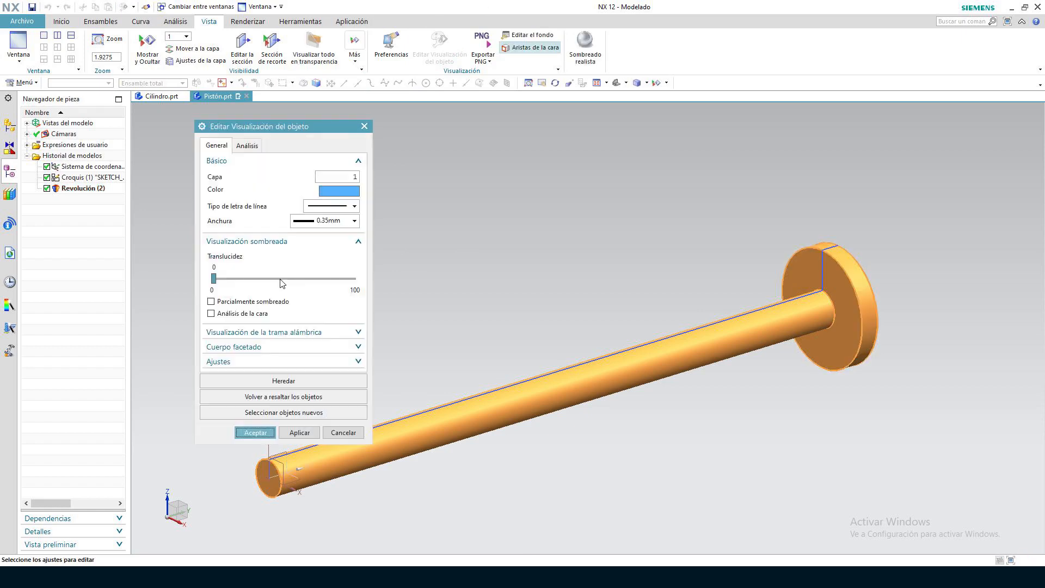
pyautogui.click(255, 432)
pyautogui.scroll(-3, 654, 424)
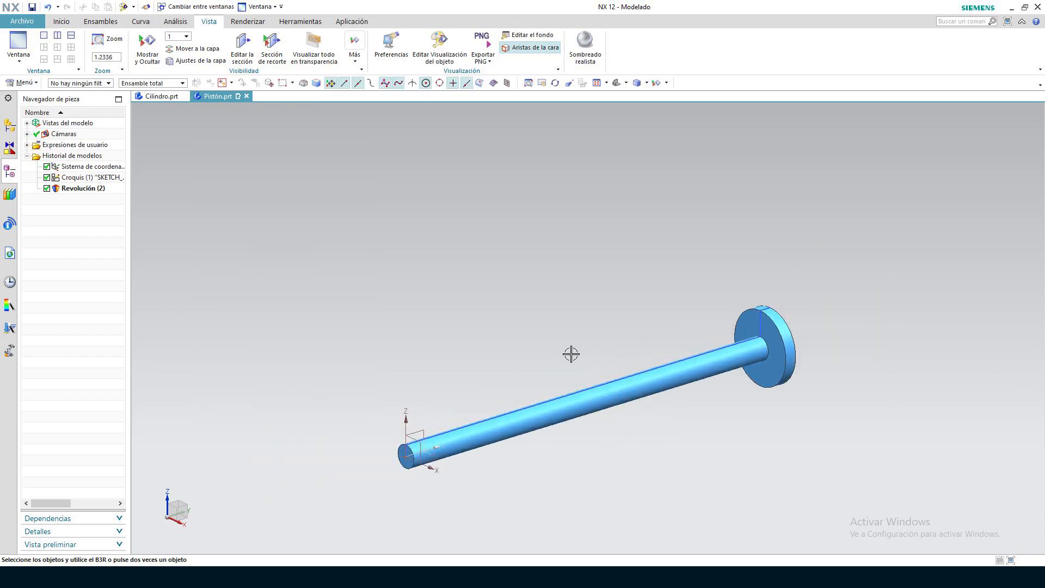
pyautogui.click(36, 5)
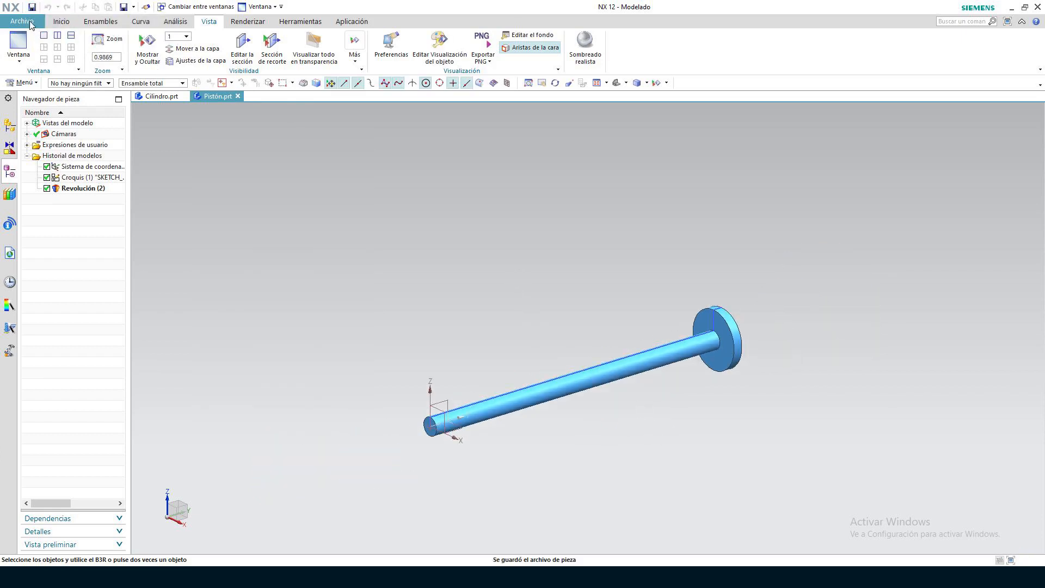
# Create a new millimetre Modelo file named "Assembly Cilindro Doble Efecto" in the Componentes folder
pyautogui.click(30, 21)
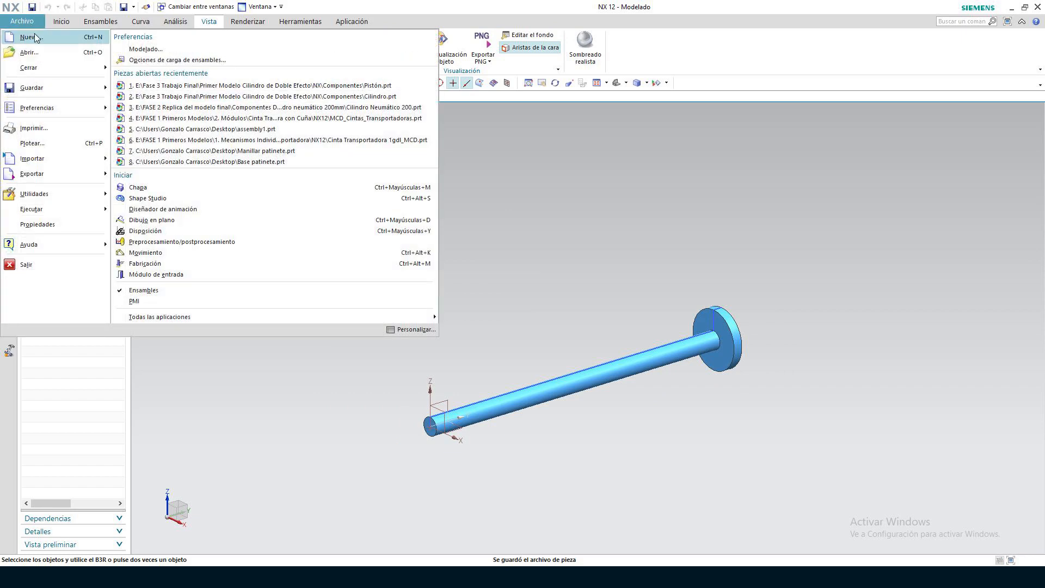
pyautogui.click(32, 37)
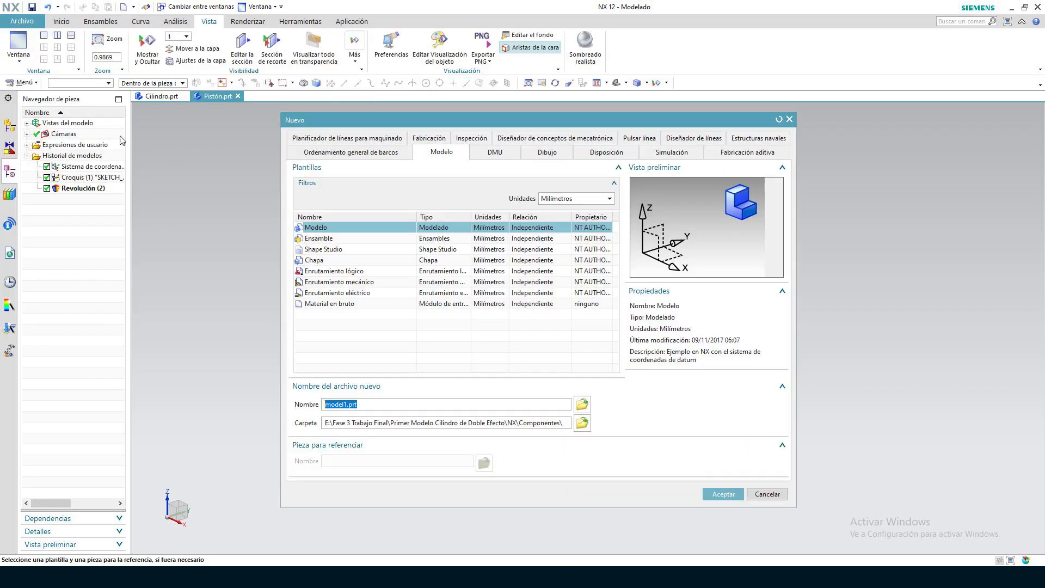
pyautogui.write('Ase')
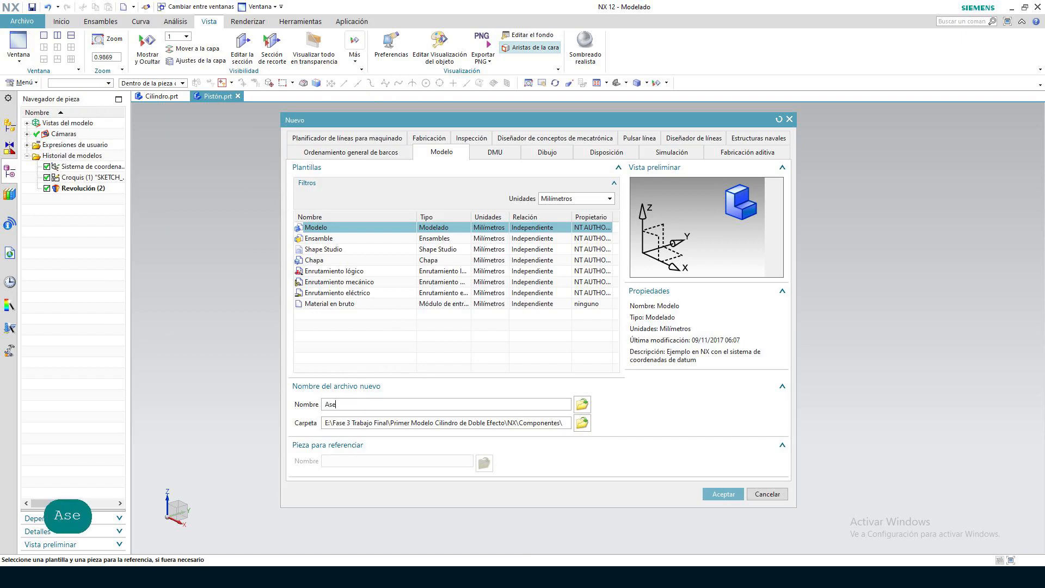
pyautogui.press('BackSpace')
pyautogui.write('sembly ')
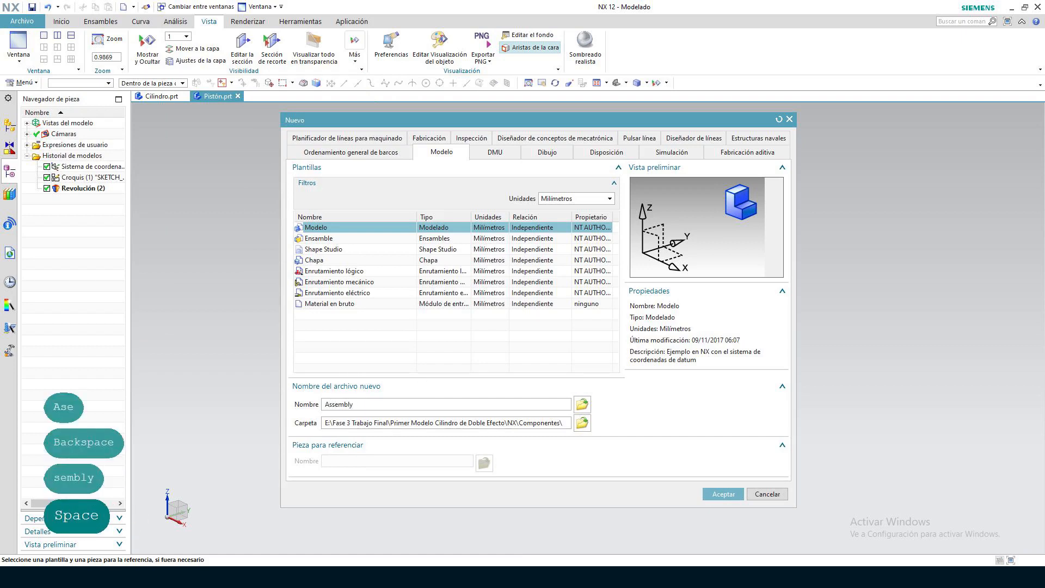
pyautogui.write('Cilindro ')
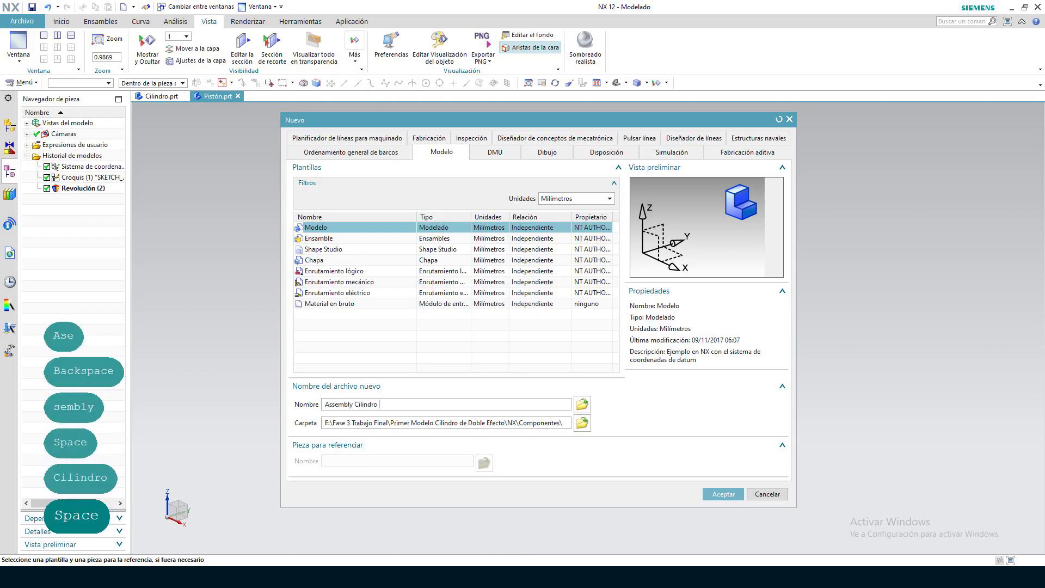
pyautogui.write('Doble Efecto')
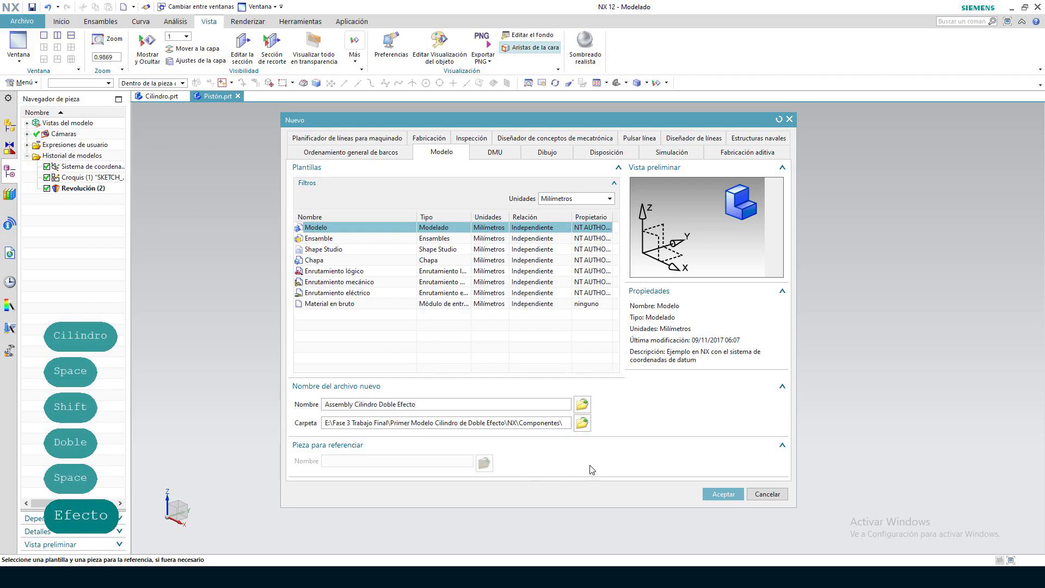
pyautogui.click(723, 493)
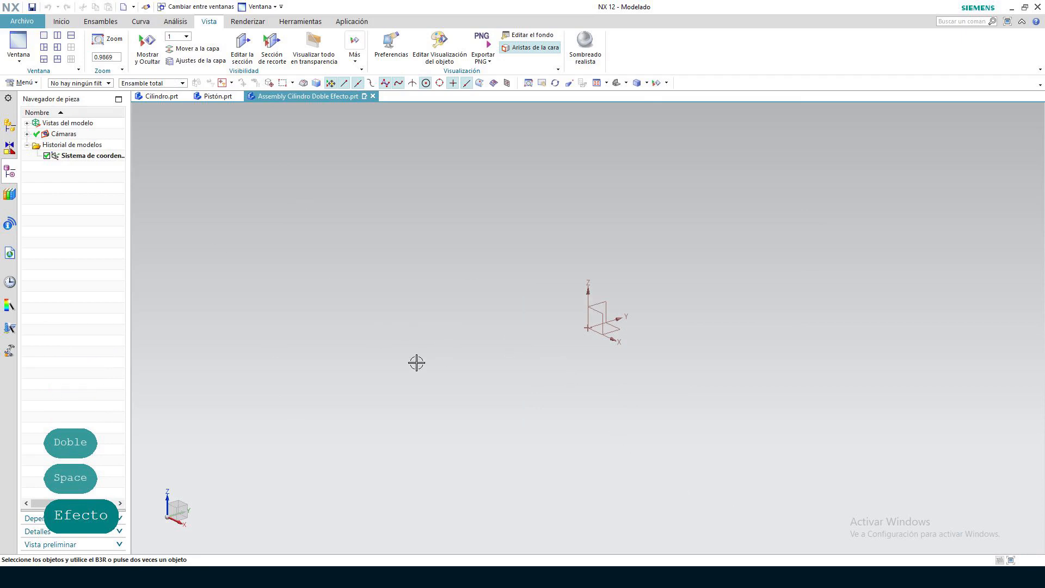
# Start adding components, load Cilindro and Pistón from the Componentes folder, and select both parts for placement
pyautogui.click(71, 23)
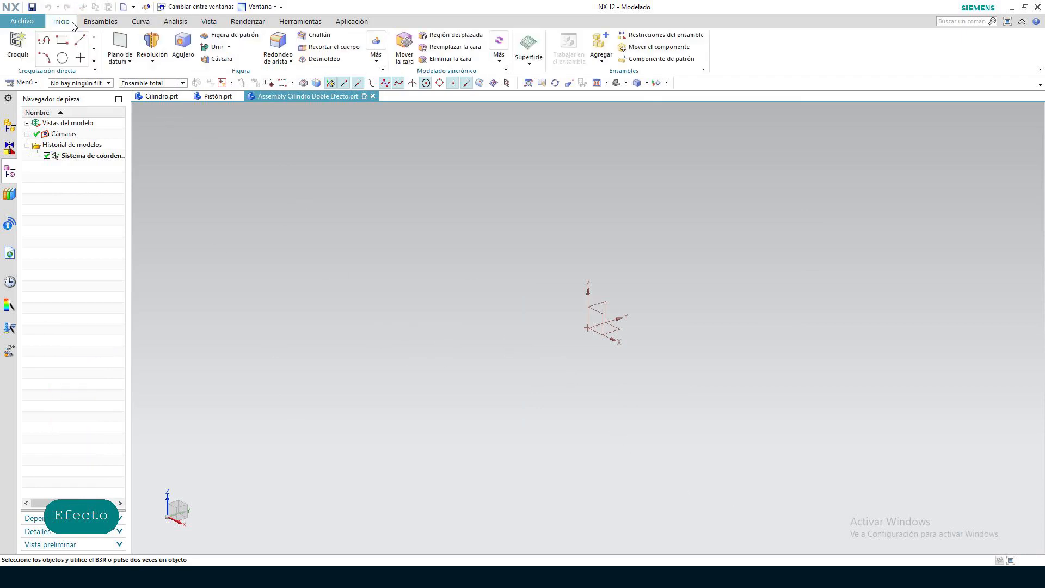
pyautogui.click(603, 46)
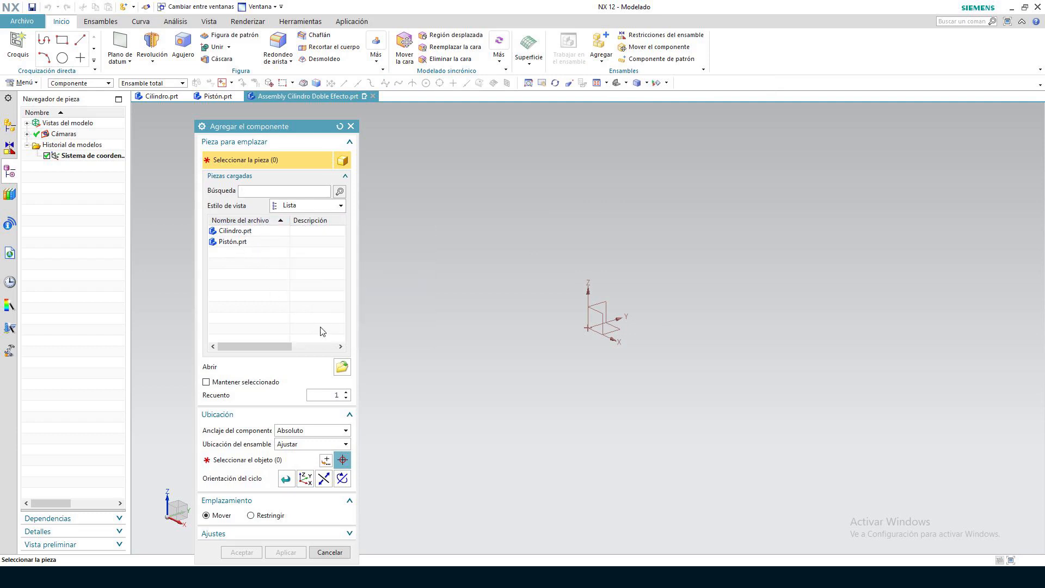
pyautogui.click(341, 368)
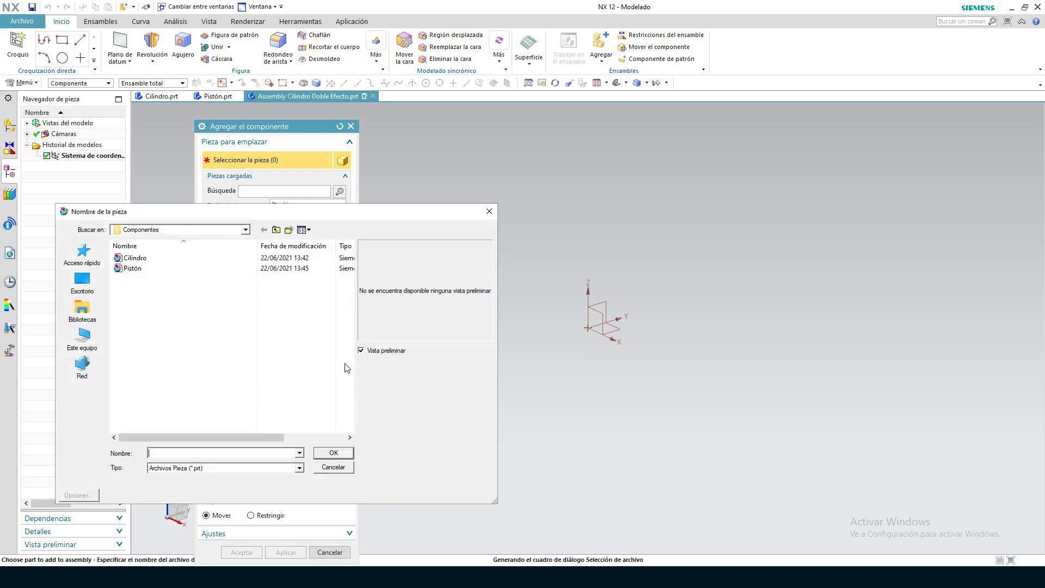
pyautogui.click(275, 229)
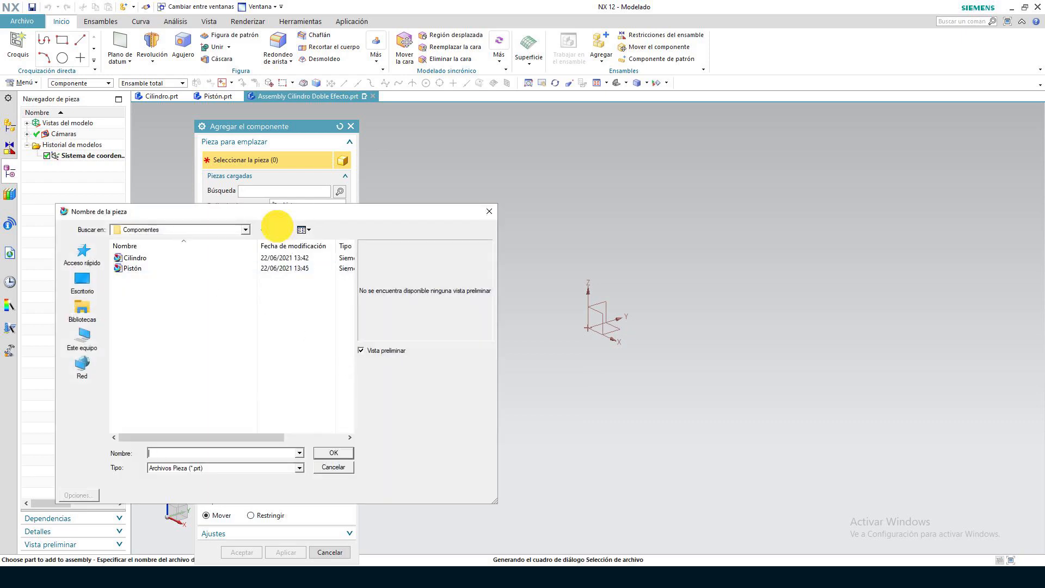
pyautogui.doubleClick(234, 260)
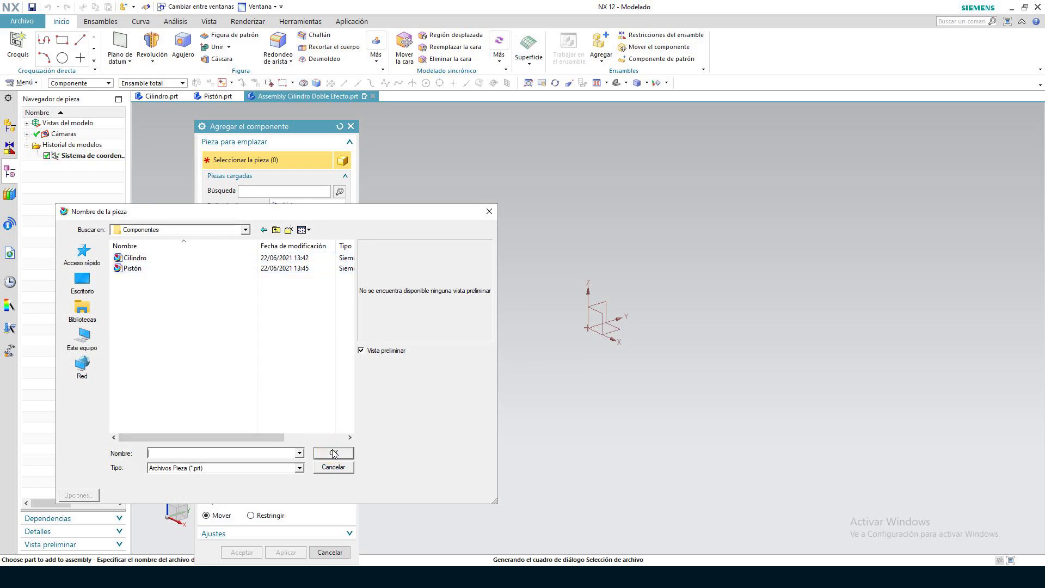
pyautogui.click(134, 257)
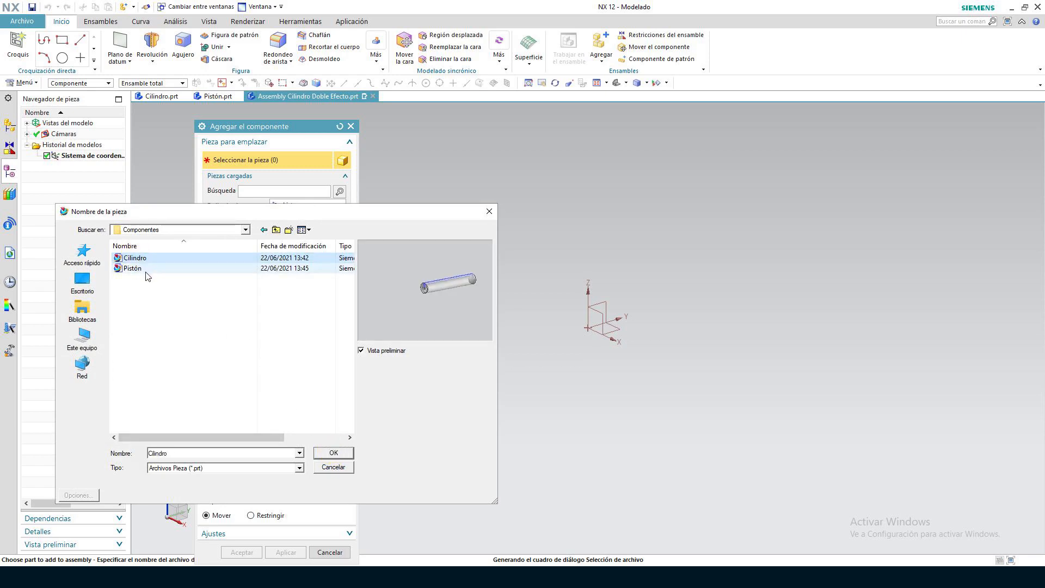
pyautogui.keyDown('ctrl'); pyautogui.click(142, 268); pyautogui.keyUp('ctrl')
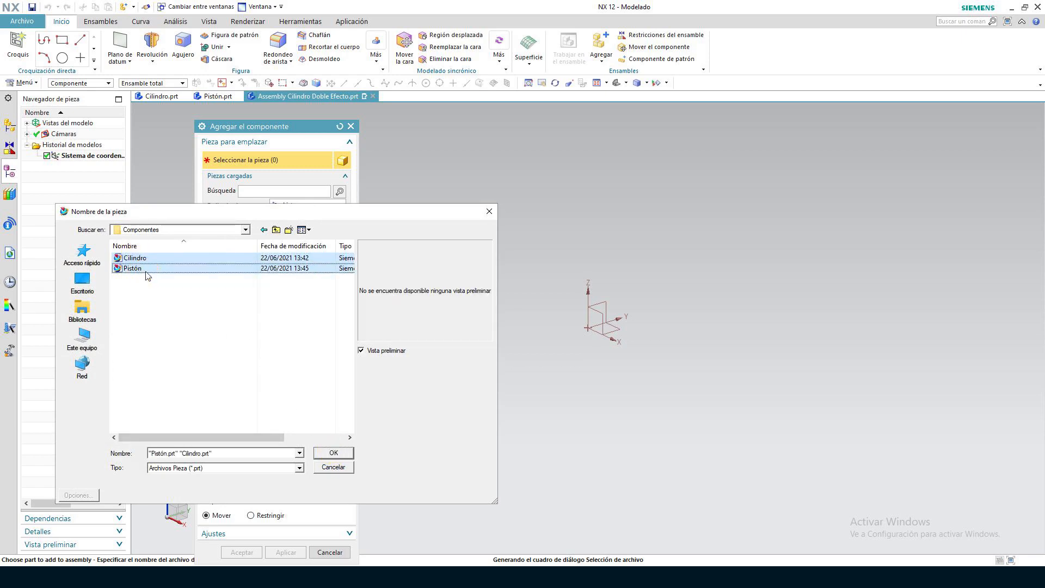
pyautogui.click(334, 453)
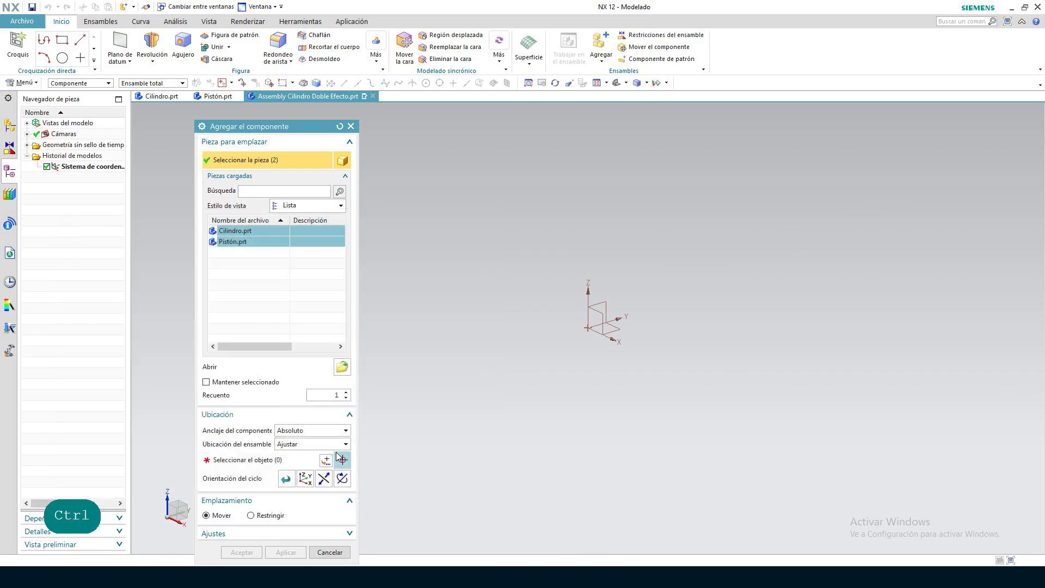
pyautogui.keyDown('ctrl'); pyautogui.click(258, 243); pyautogui.keyUp('ctrl')
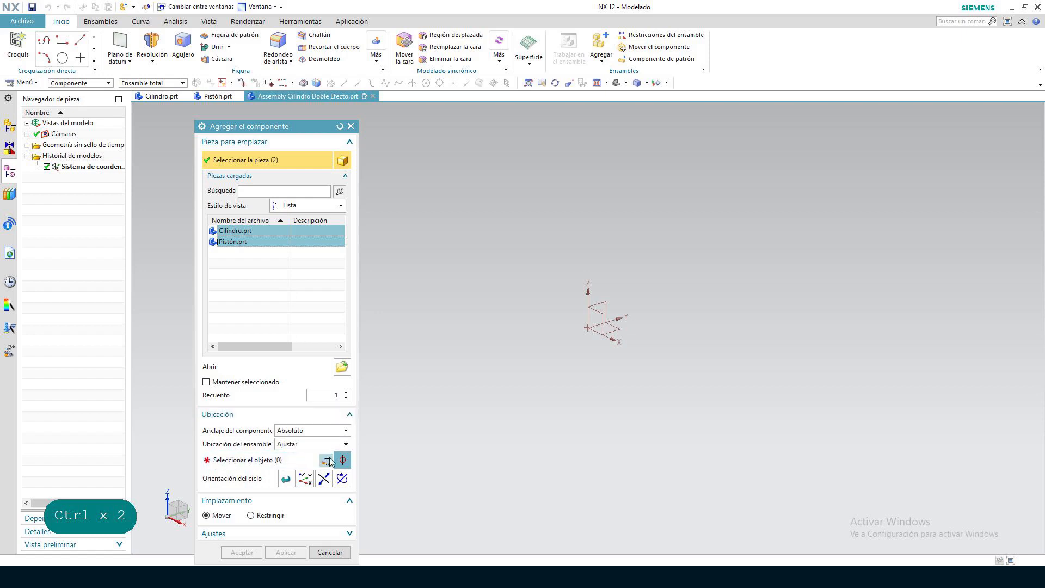
# Place one instance each of Cilindro and Pistón at the absolute coordinates X 0, Y 0, Z 0
pyautogui.click(345, 392)
pyautogui.click(345, 398)
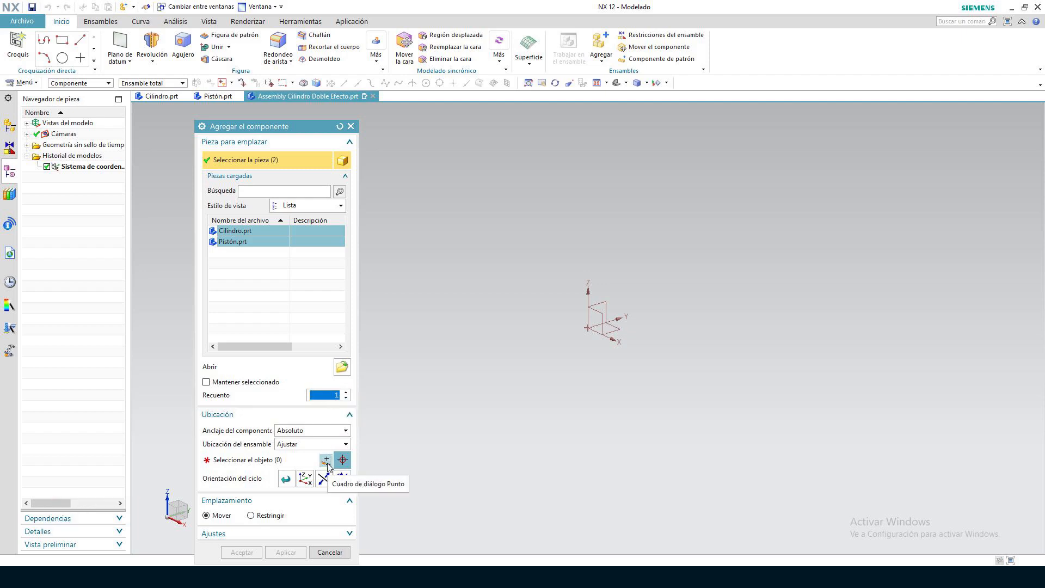
pyautogui.click(325, 461)
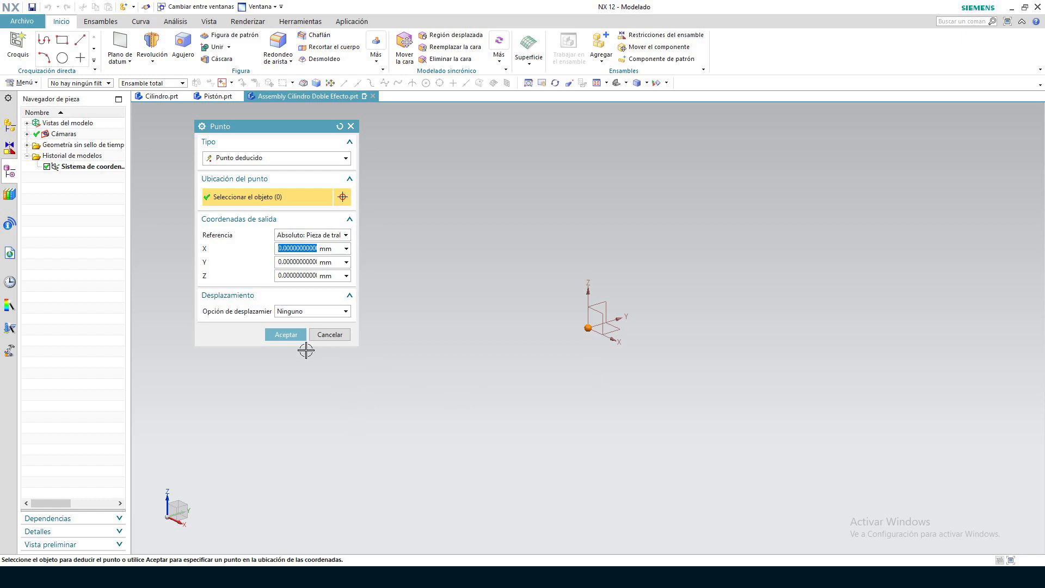
pyautogui.click(289, 336)
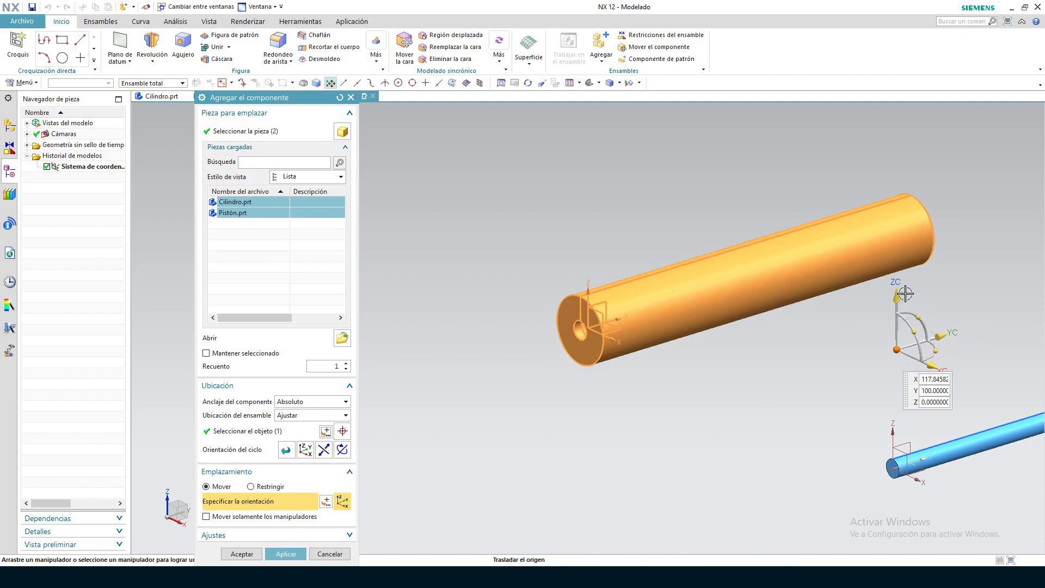
# Try shifting the placed components up along Z, set the Z coordinate to 0, and add both to the assembly
pyautogui.moveTo(896, 299); pyautogui.dragTo(899, 252)
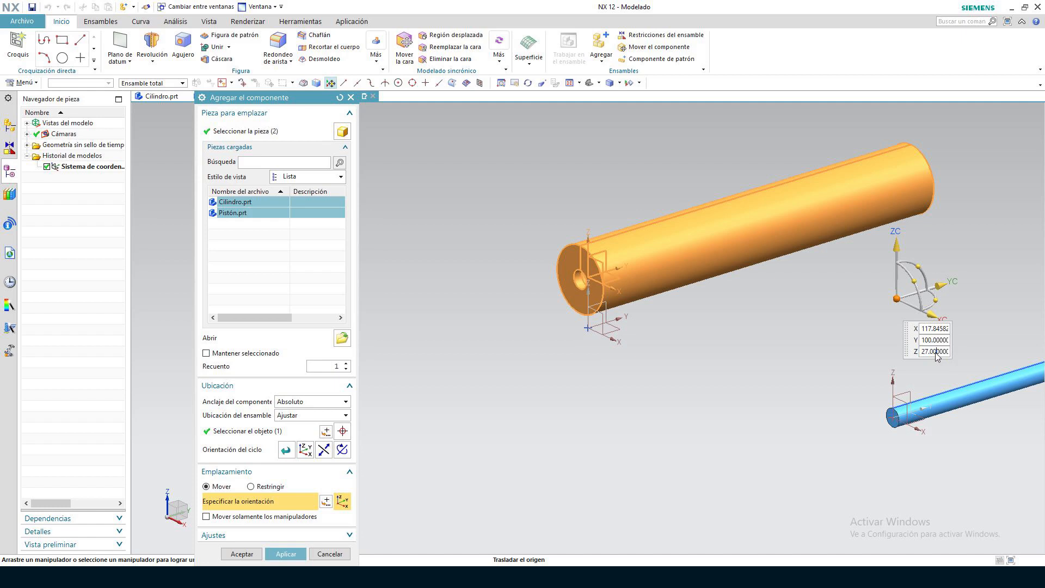
pyautogui.click(936, 352)
pyautogui.write('0')
pyautogui.press('Return')
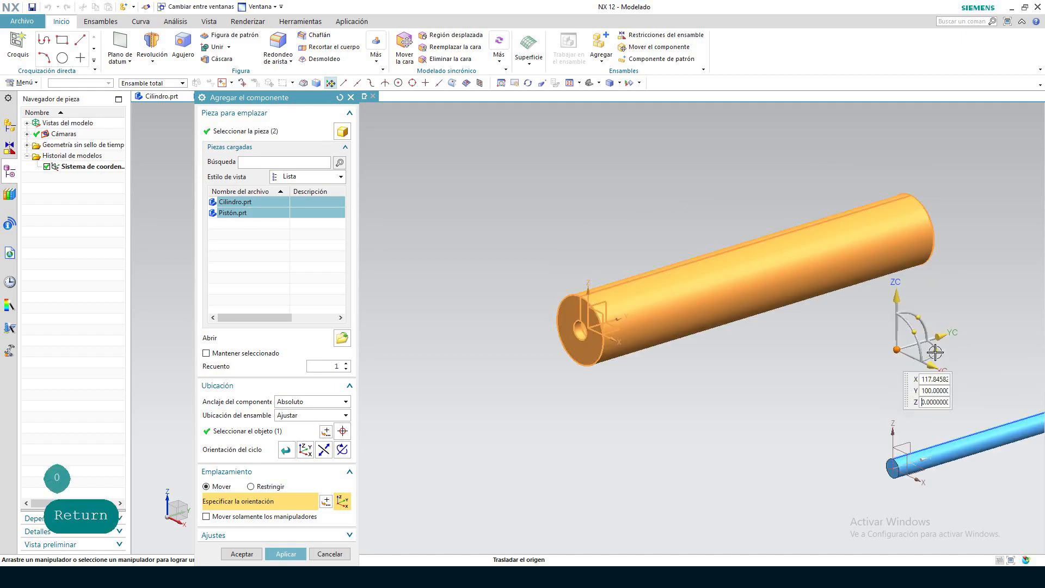
pyautogui.click(249, 557)
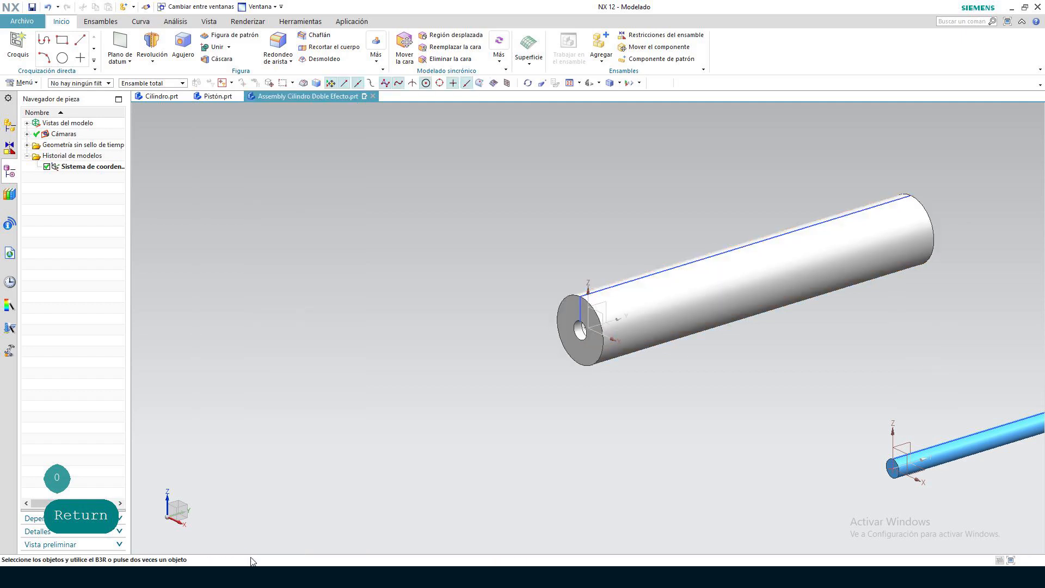
# Apply a fix assembly constraint to the Cilindro component
pyautogui.click(100, 21)
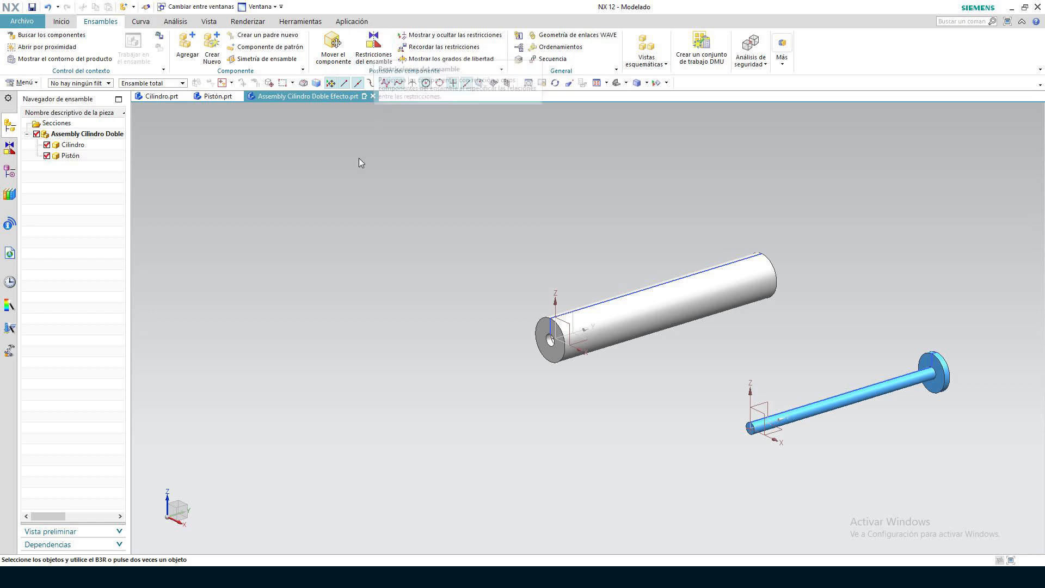
pyautogui.scroll(2, 422, 338)
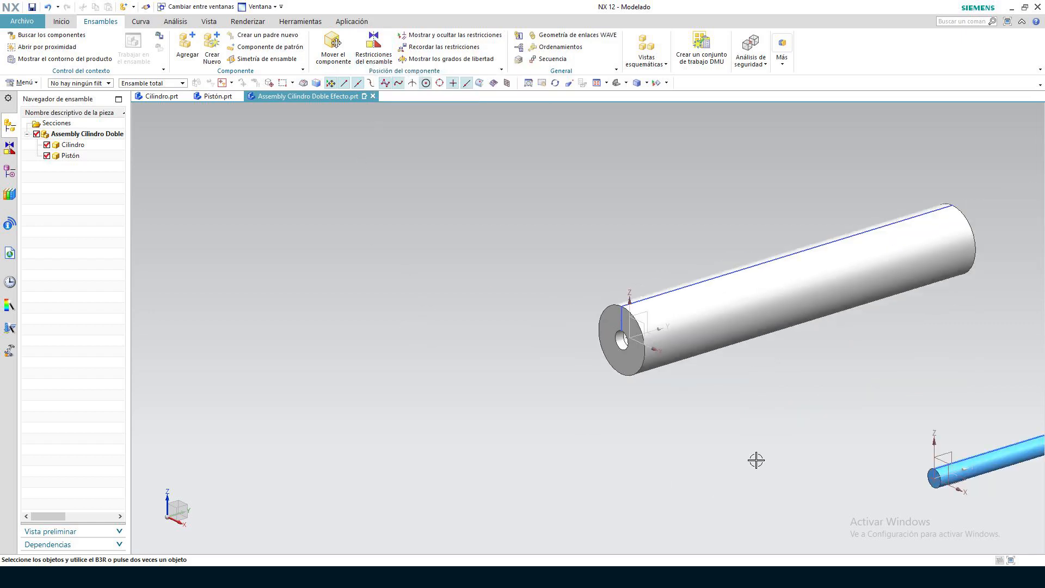
pyautogui.scroll(-4, 759, 459)
pyautogui.scroll(4, 834, 440)
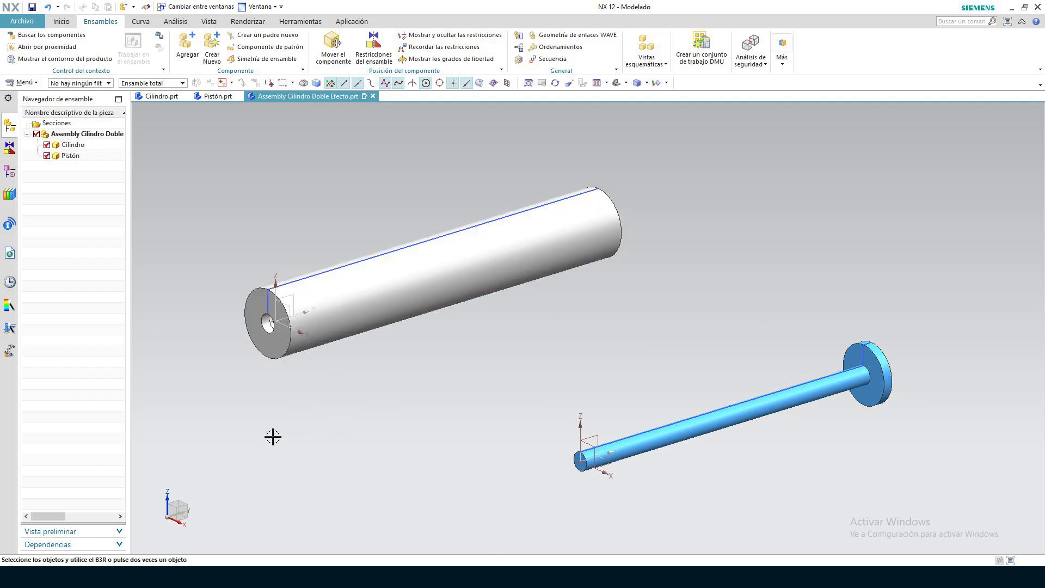
pyautogui.click(374, 49)
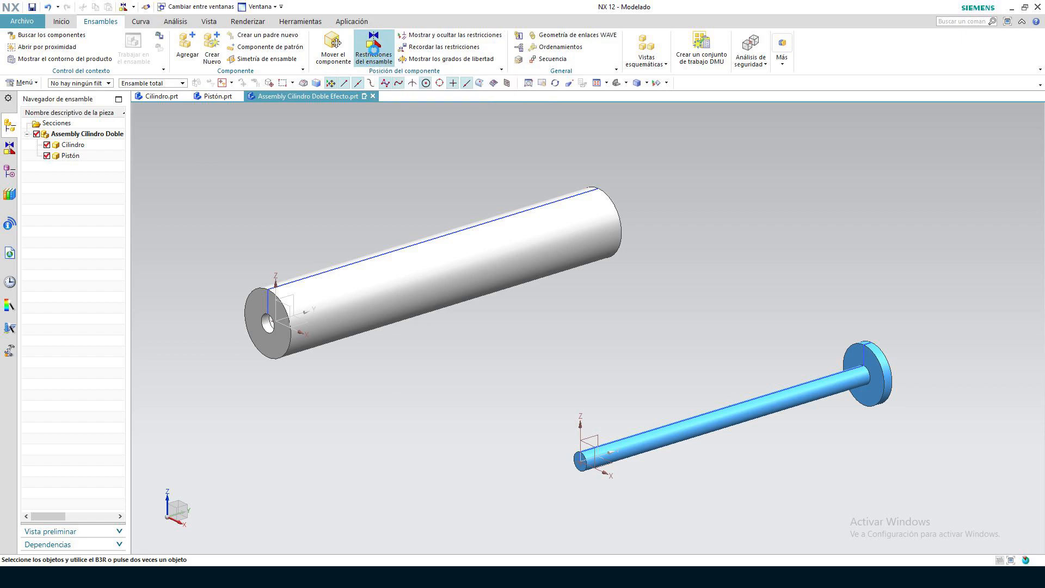
pyautogui.click(269, 136)
pyautogui.click(476, 244)
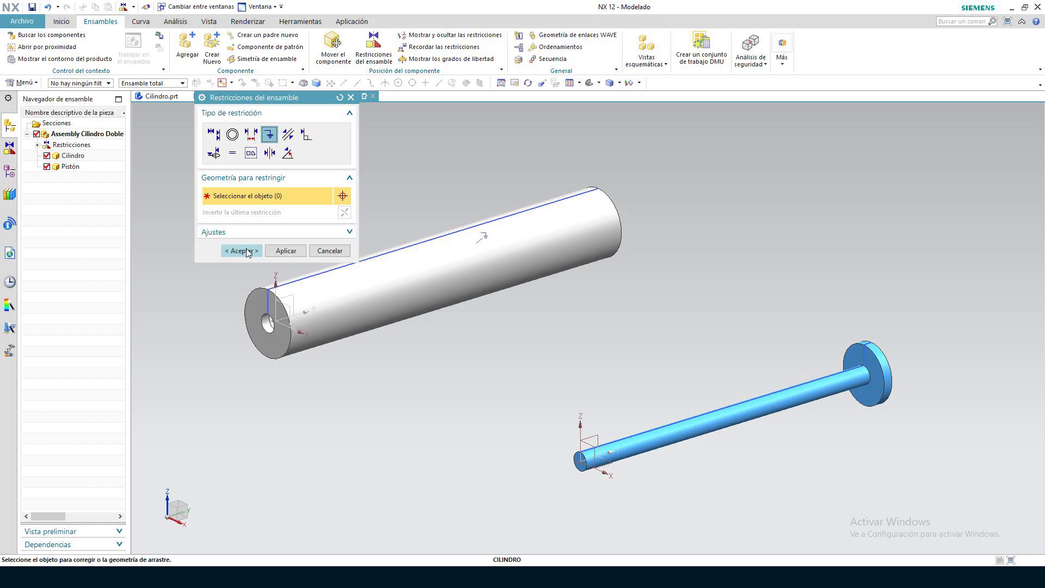
pyautogui.click(285, 250)
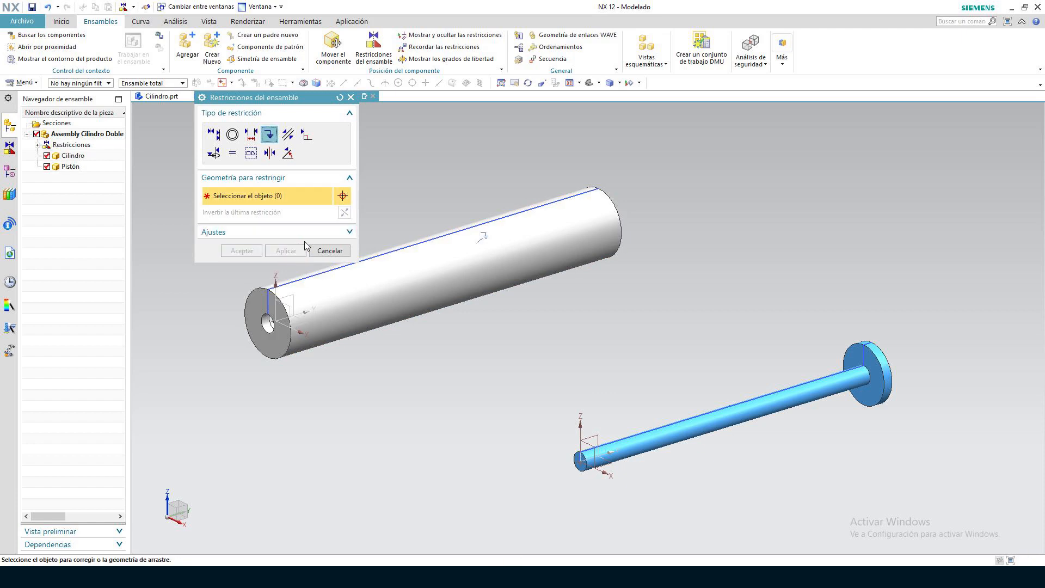
# Align the piston rod's axis with the cylinder's axis using a Tocar o alinear constraint with the Deducir el centro o eje orientation
pyautogui.moveTo(293, 99); pyautogui.dragTo(238, 129)
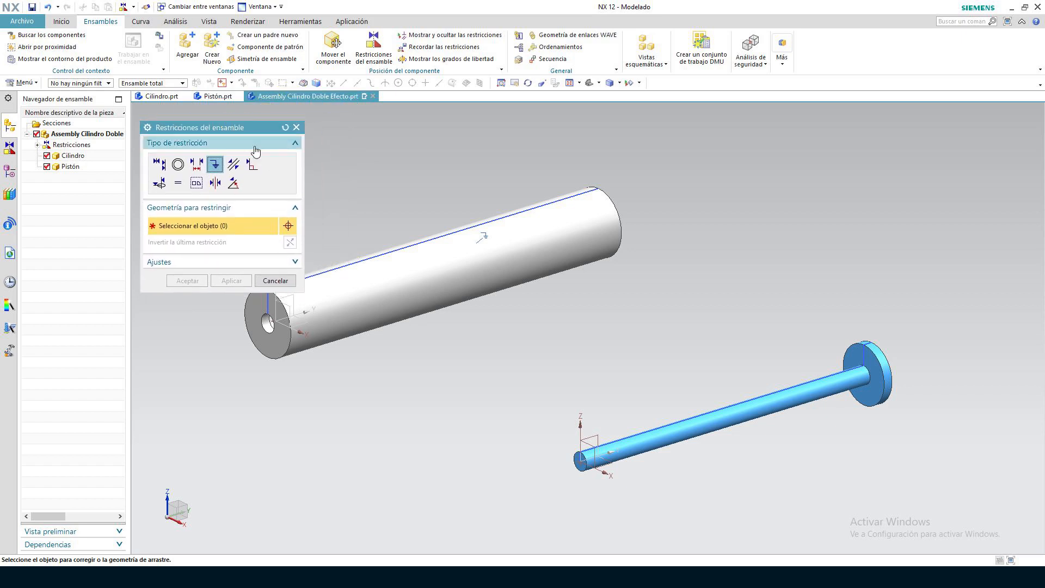
pyautogui.click(574, 460)
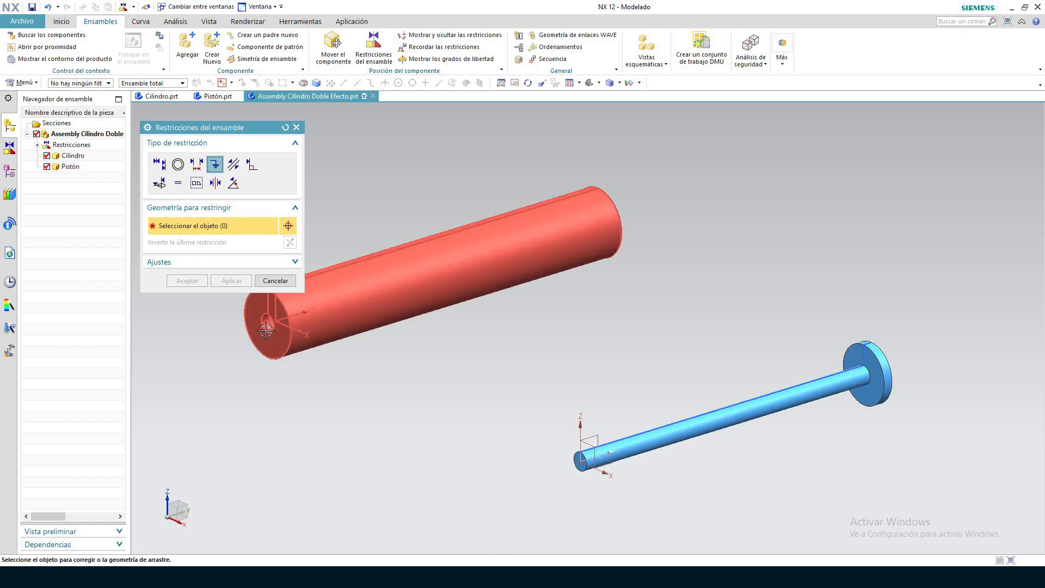
pyautogui.click(163, 166)
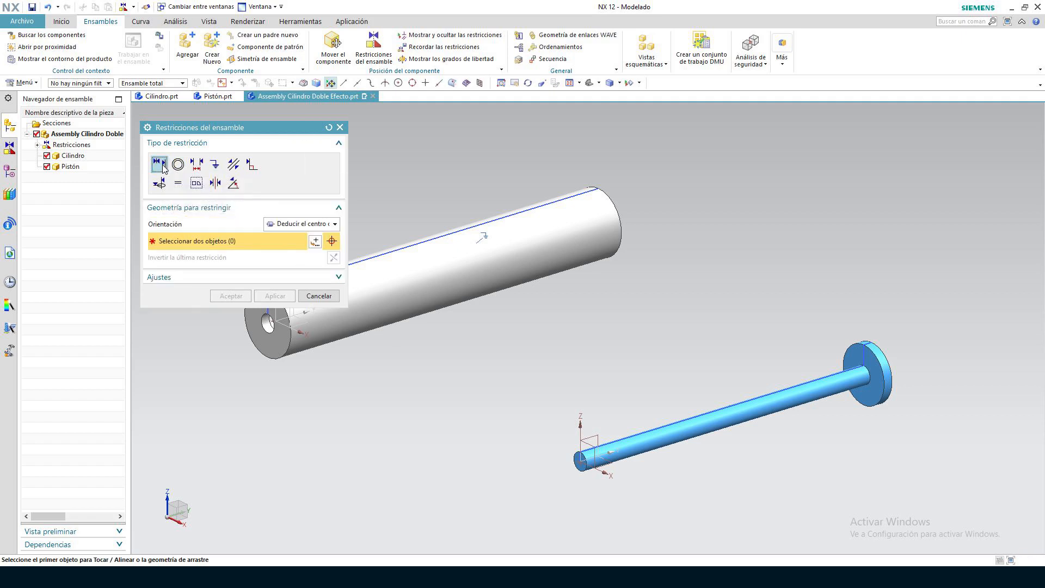
pyautogui.click(323, 223)
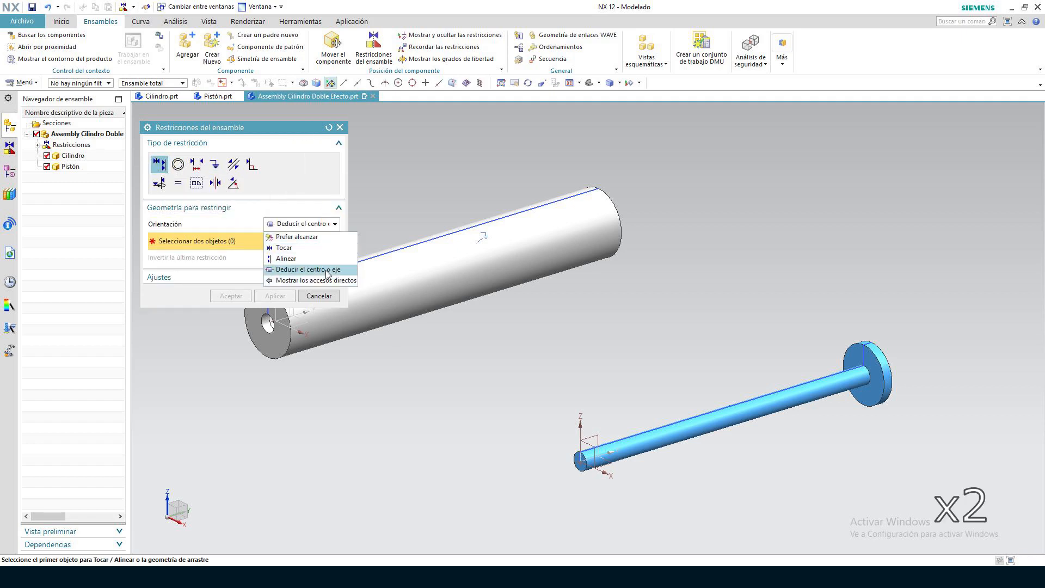
pyautogui.click(327, 269)
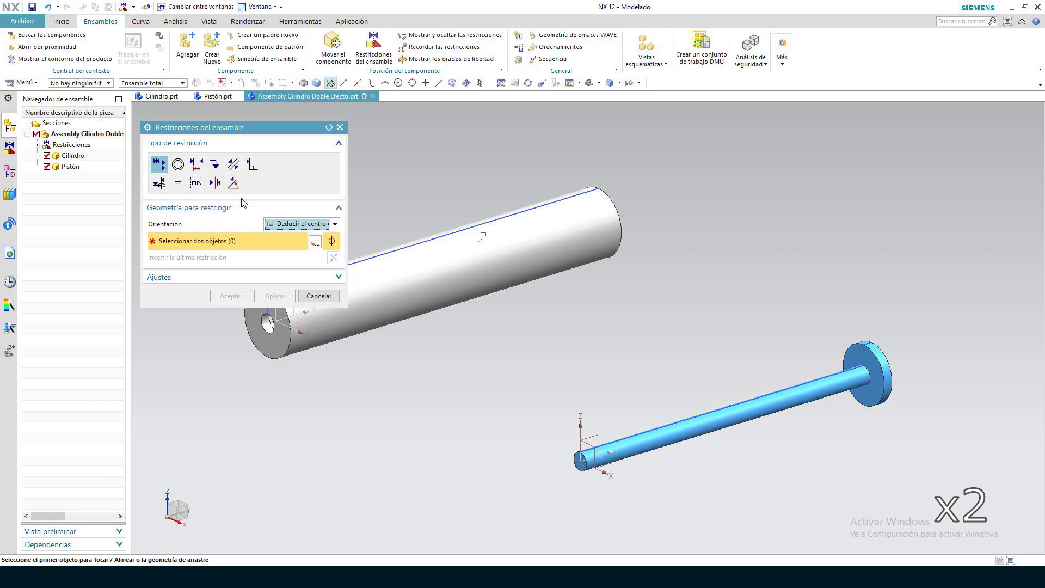
pyautogui.moveTo(276, 127); pyautogui.dragTo(267, 109)
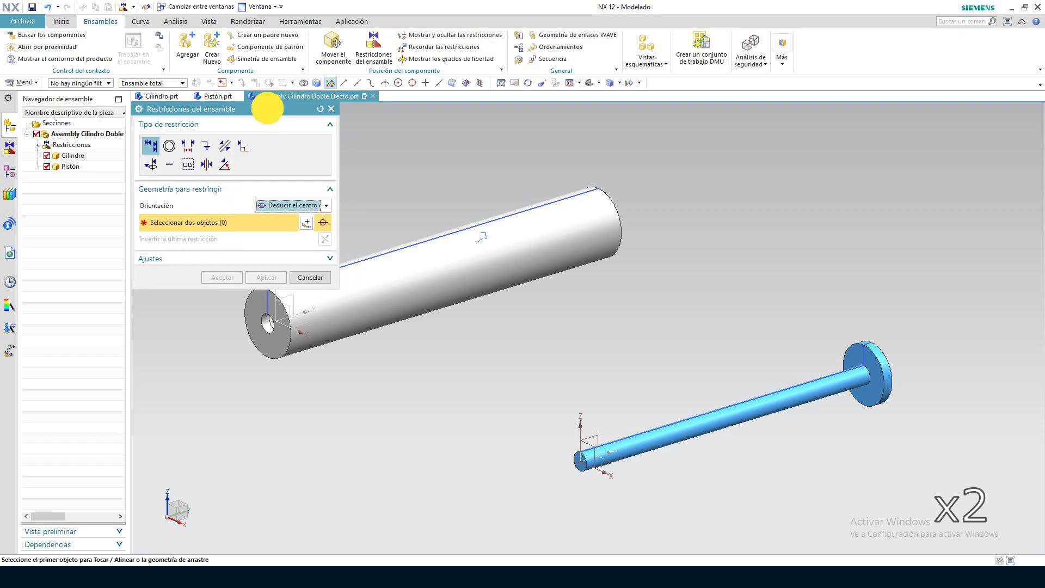
pyautogui.click(570, 466)
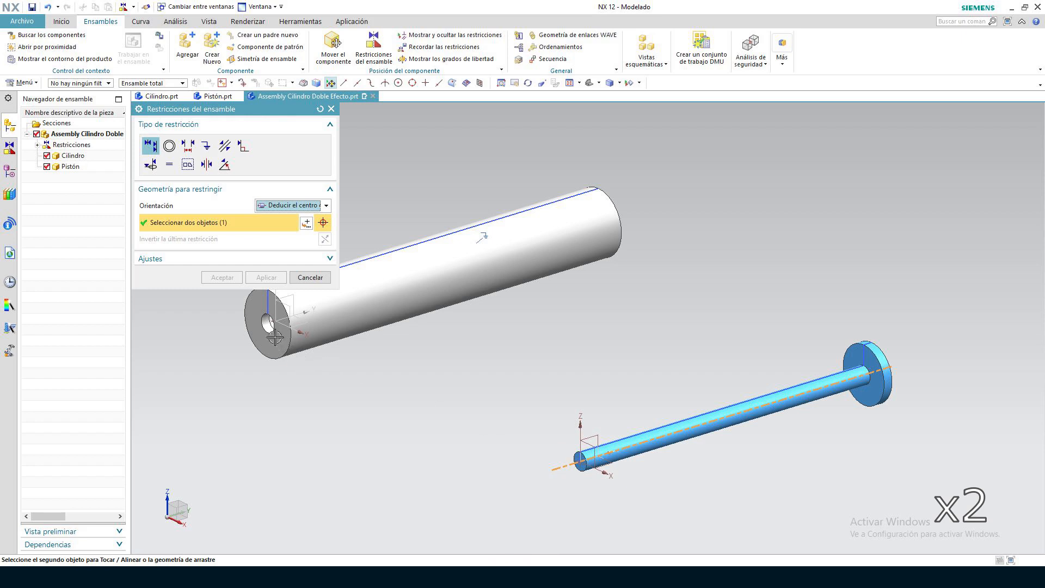
pyautogui.click(246, 327)
pyautogui.click(223, 277)
# Set the Cilindro component's translucency to about 50 in its object display settings
pyautogui.scroll(1, 212, 212)
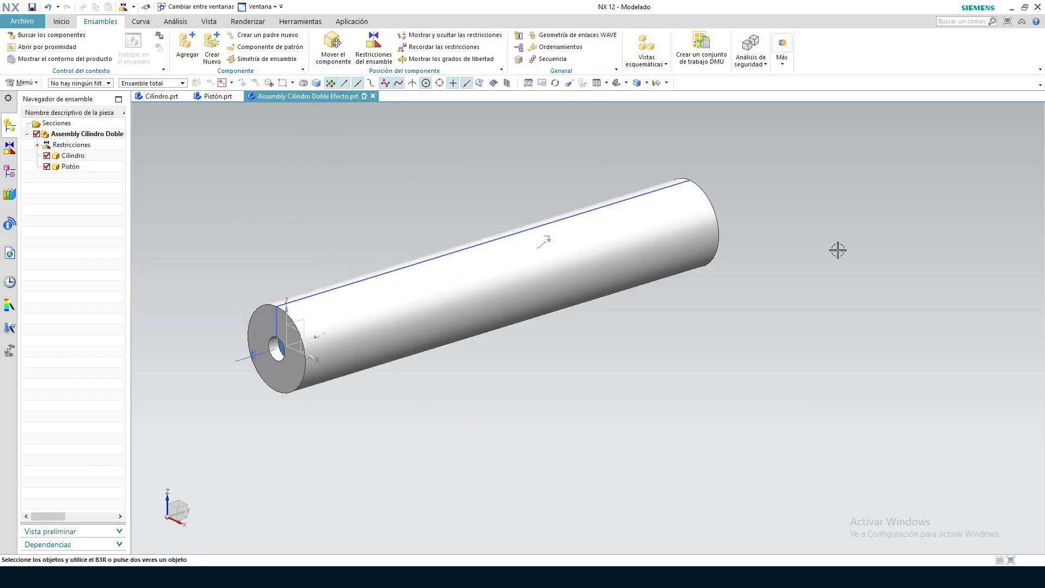
pyautogui.click(209, 22)
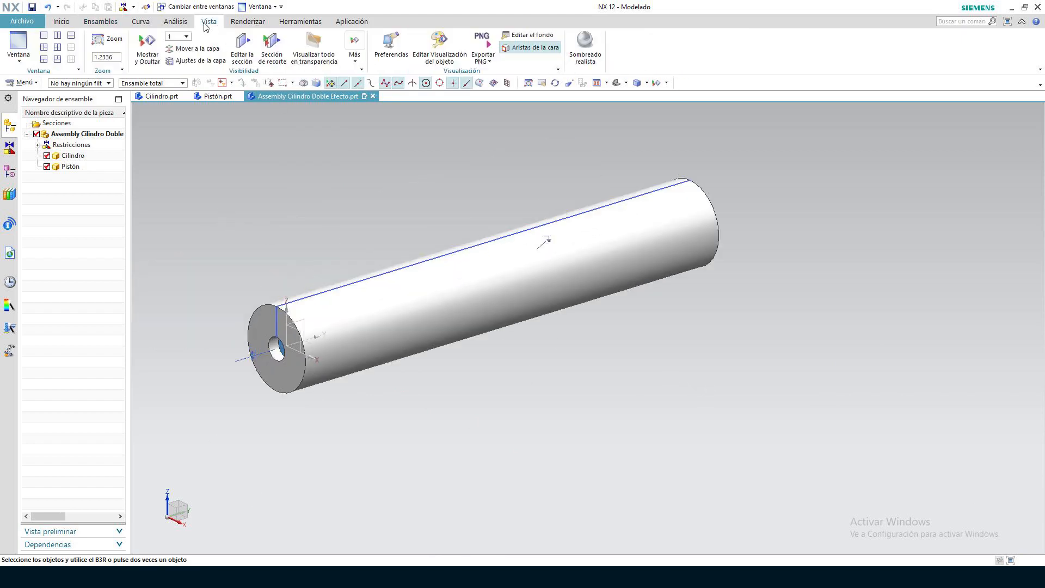
pyautogui.click(439, 43)
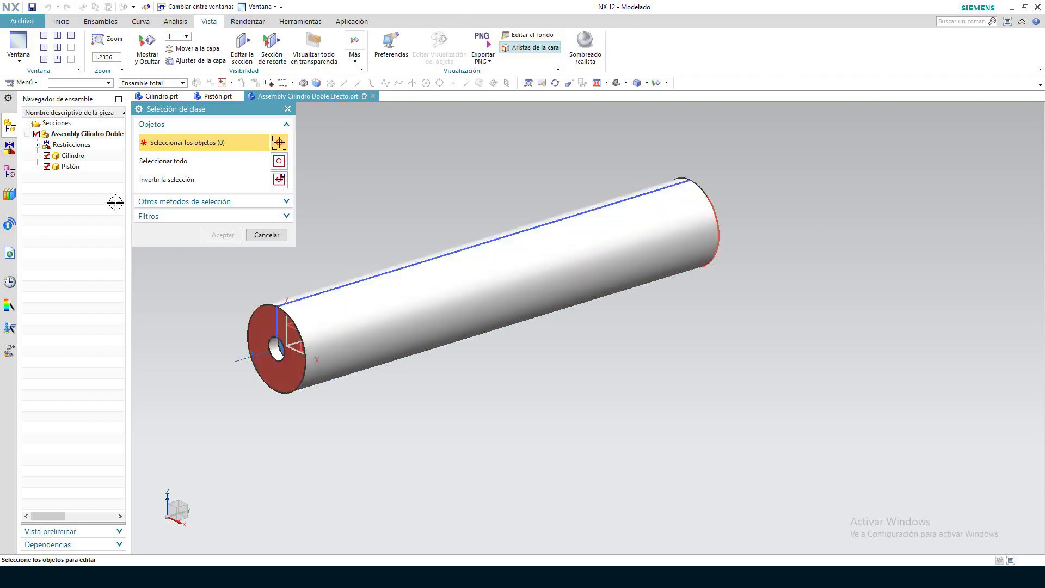
pyautogui.click(83, 156)
pyautogui.click(202, 234)
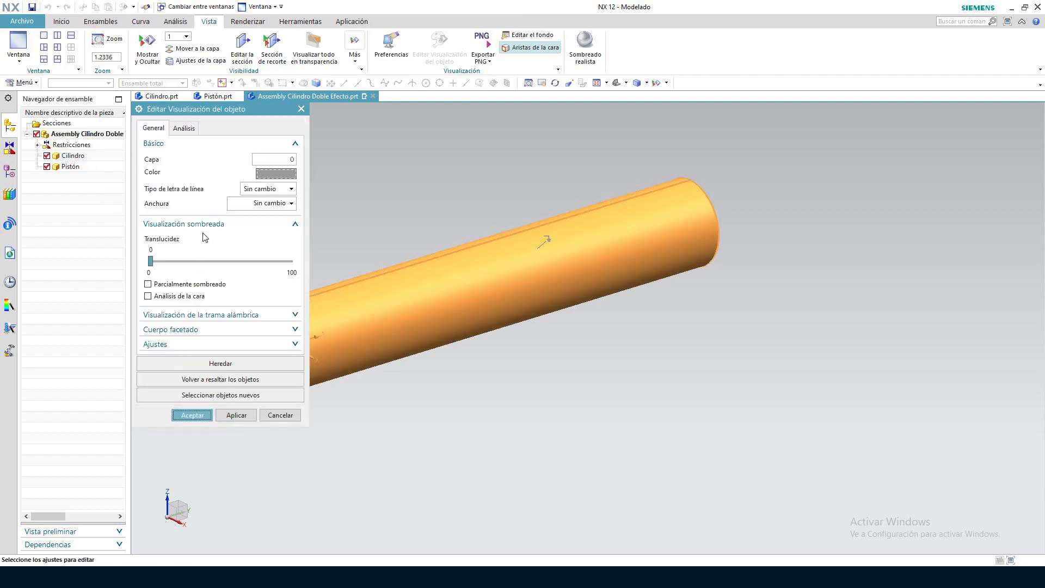
pyautogui.moveTo(157, 264); pyautogui.dragTo(220, 261)
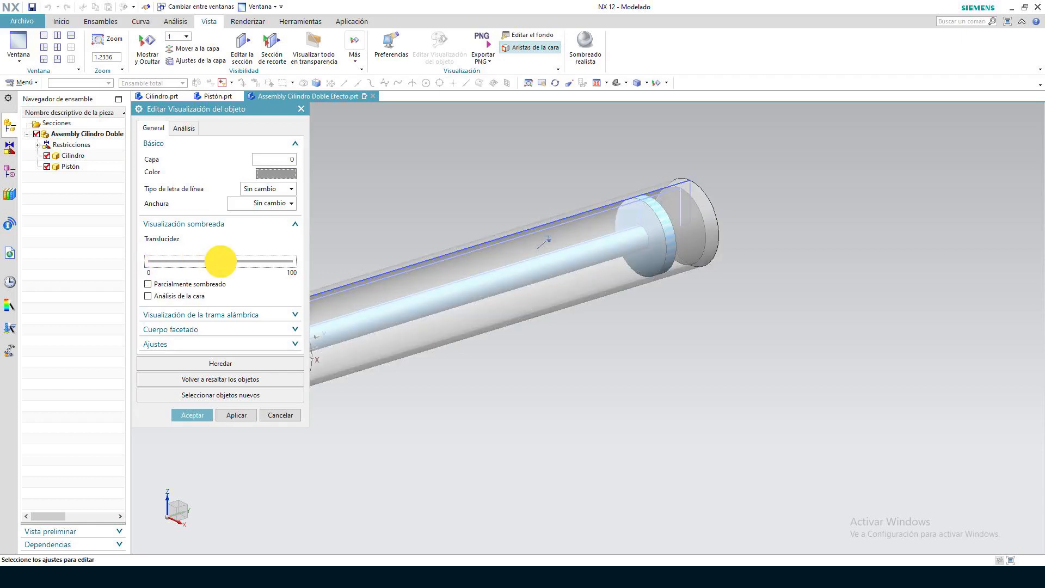
pyautogui.click(192, 414)
pyautogui.rightClick(425, 423)
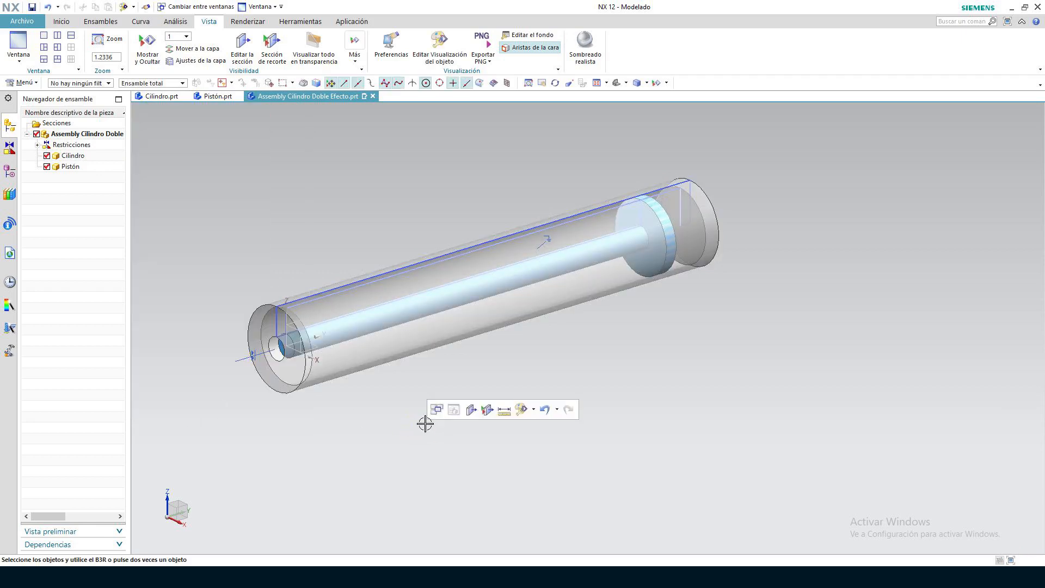
# Move the Pistón component dynamically along the Y axis to Y 47.5 mm, so its rod extends out of the cylinder
pyautogui.click(103, 23)
pyautogui.click(335, 43)
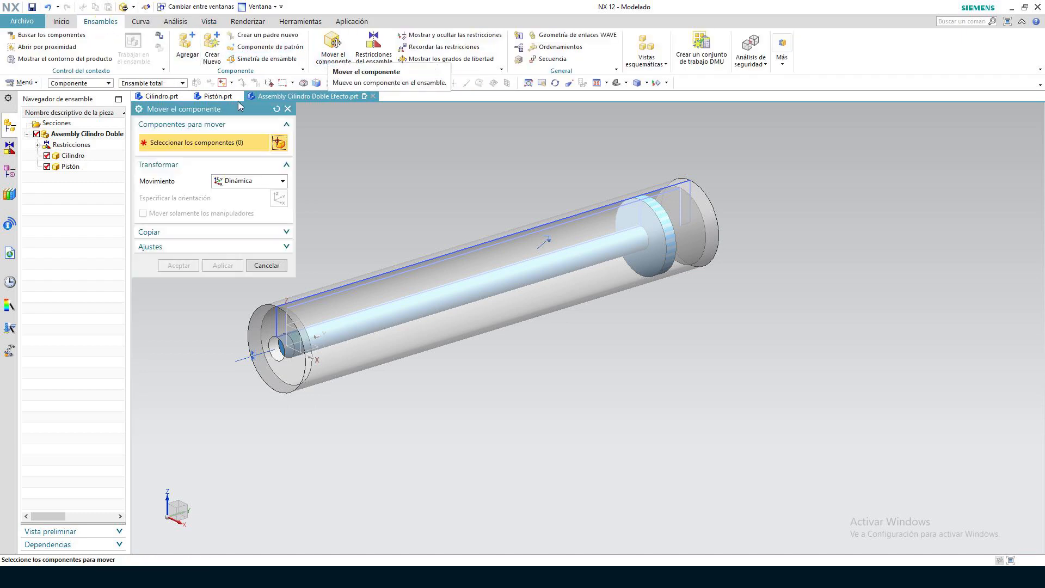
pyautogui.click(76, 169)
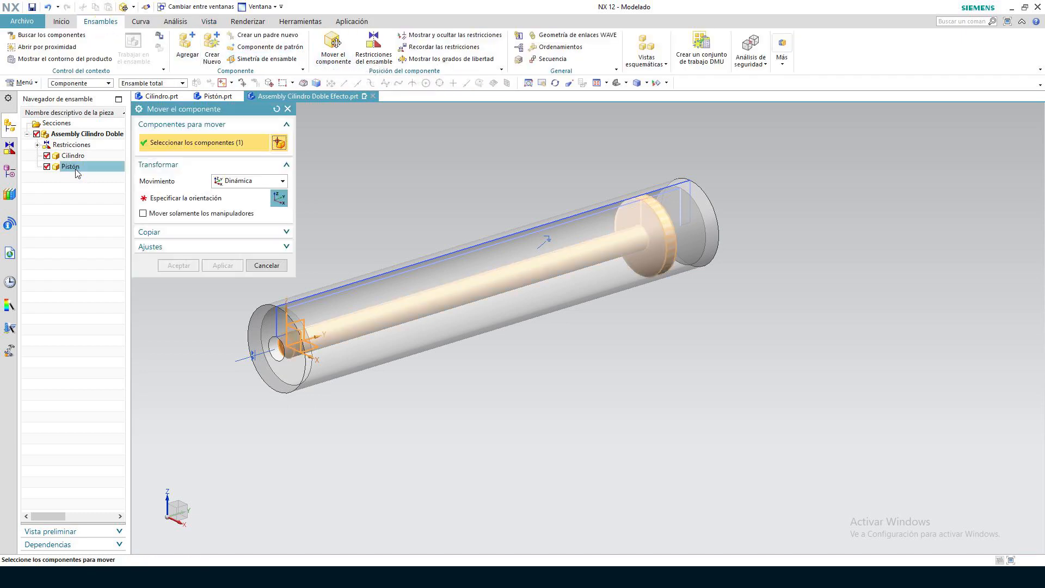
pyautogui.click(279, 199)
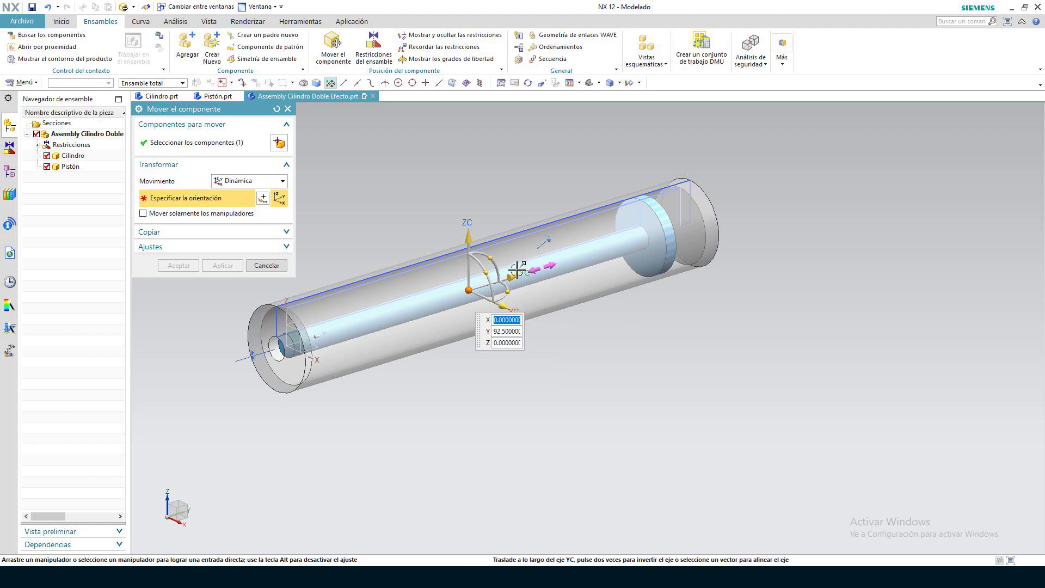
pyautogui.moveTo(515, 278); pyautogui.dragTo(424, 308)
# Try moving the piston along Z and X, and confirm its position after a slight adjustment along Y
pyautogui.moveTo(382, 268); pyautogui.dragTo(390, 200)
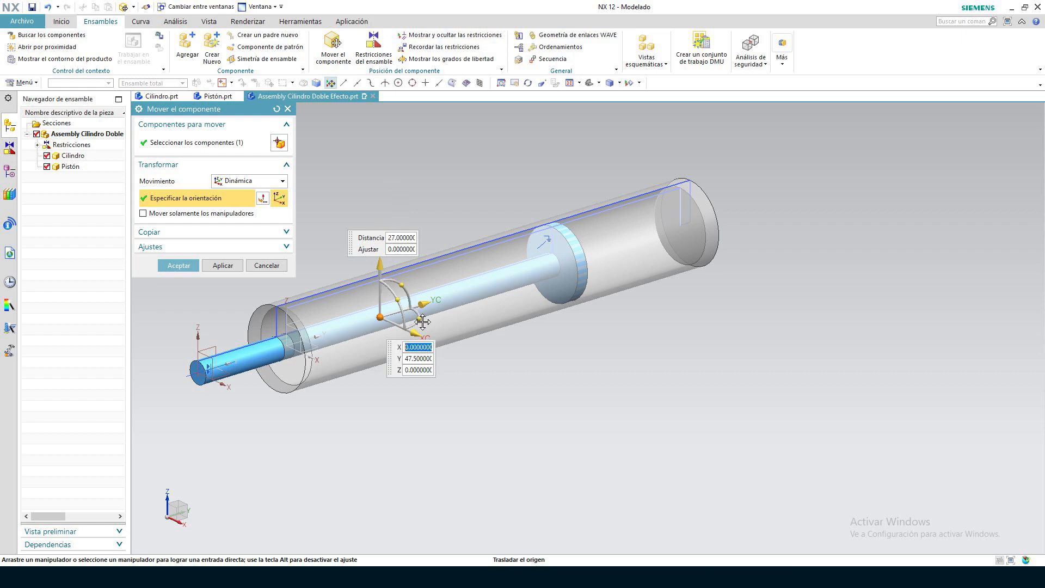
pyautogui.moveTo(412, 329); pyautogui.dragTo(456, 358)
pyautogui.moveTo(424, 298)
pyautogui.mouseDown()
pyautogui.moveTo(478, 282)
pyautogui.moveTo(415, 310)
pyautogui.moveTo(433, 308)
pyautogui.mouseUp()
pyautogui.click(179, 265)
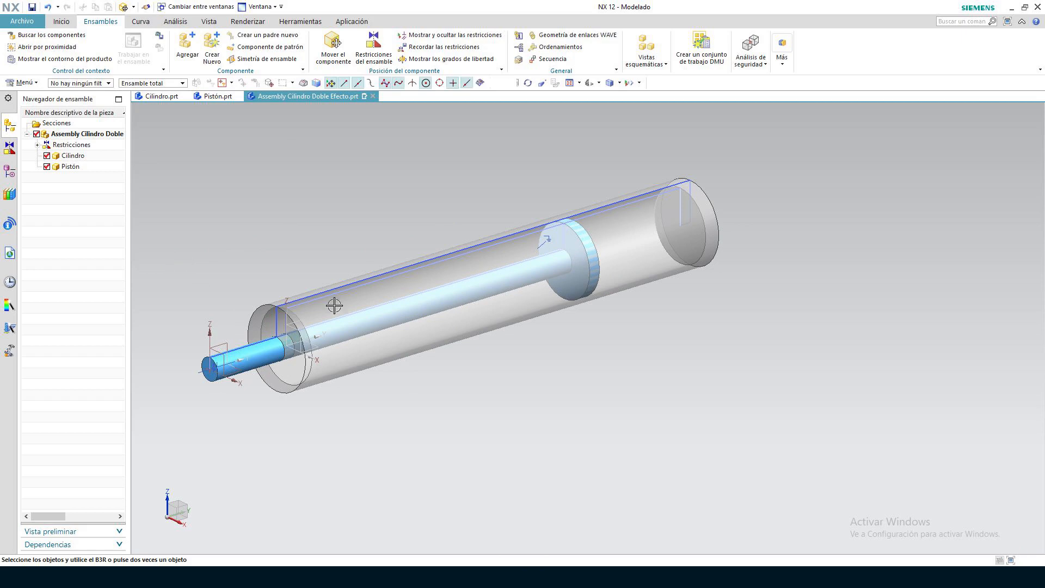
# Hide the sketches, coordinate systems and assembly constraints by object type with Mostrar y Ocultar
pyautogui.scroll(-1, 753, 345)
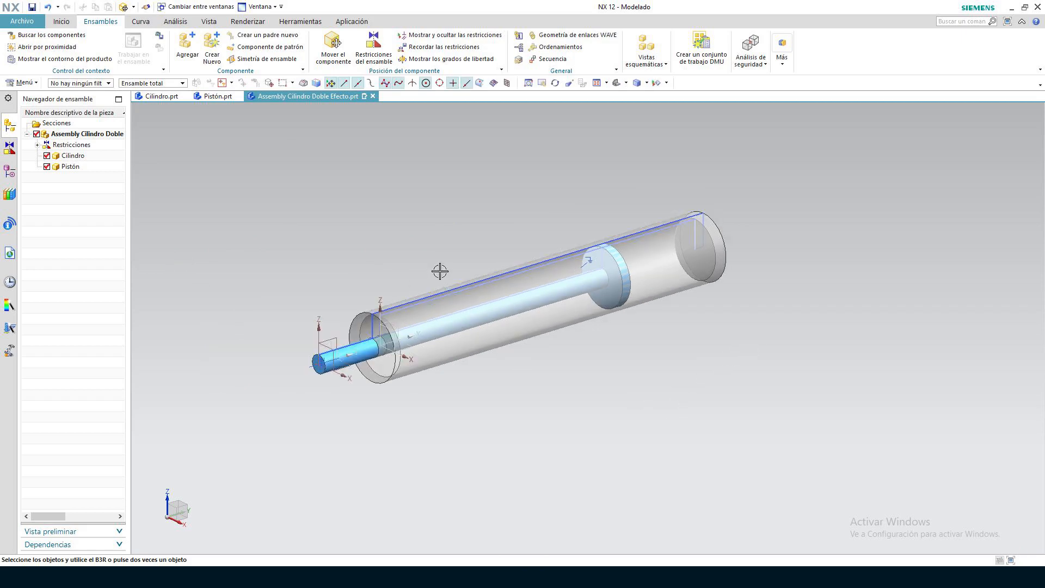
pyautogui.scroll(2, 439, 270)
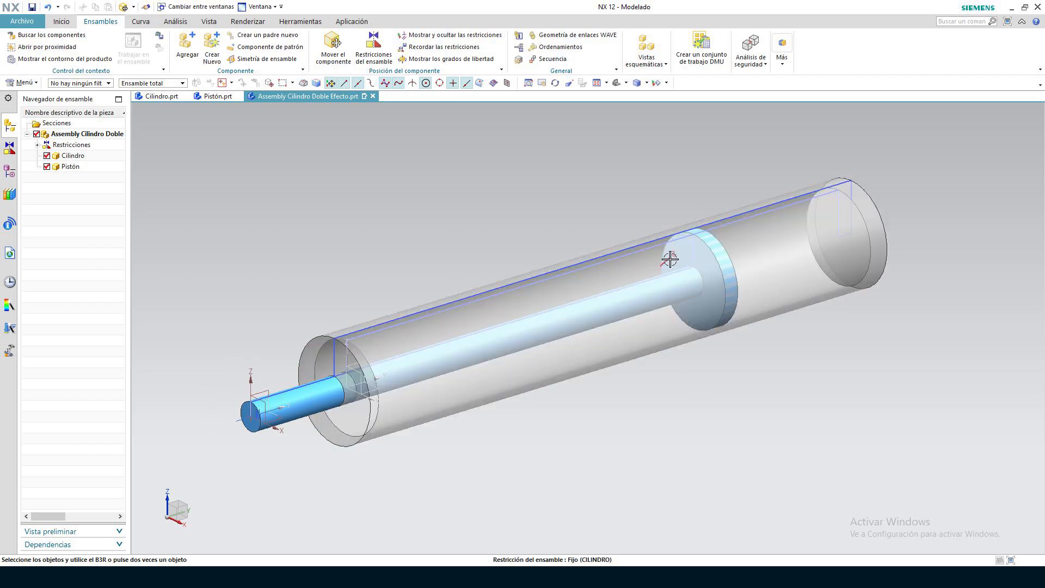
pyautogui.click(667, 82)
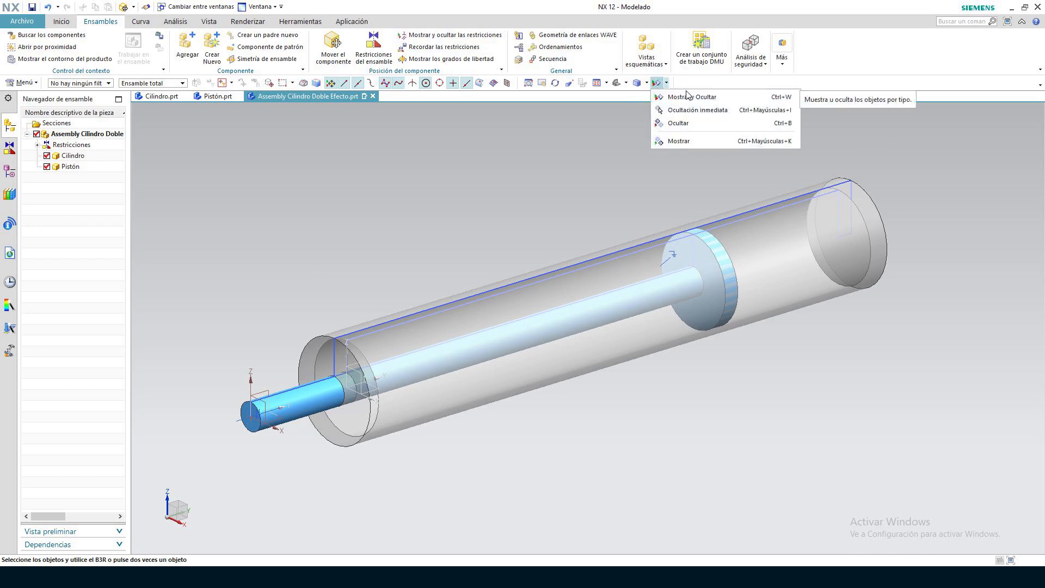
pyautogui.click(678, 99)
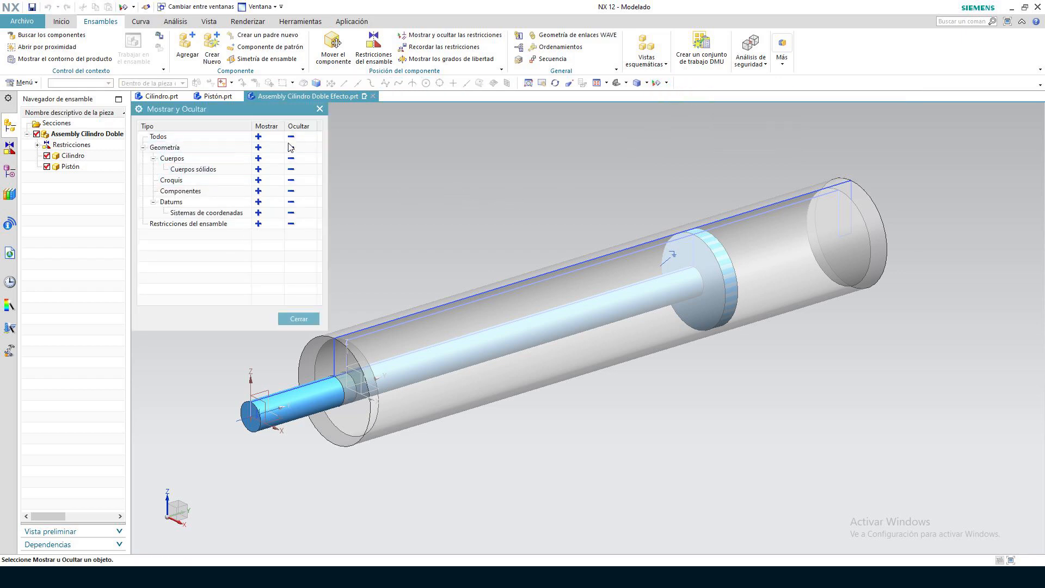
pyautogui.click(292, 149)
pyautogui.click(275, 190)
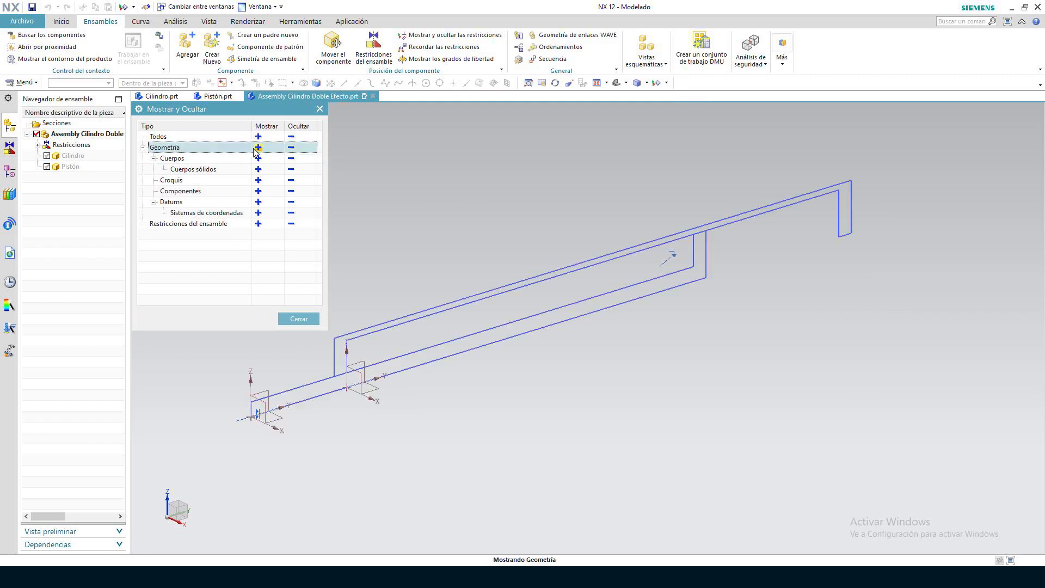
pyautogui.click(290, 192)
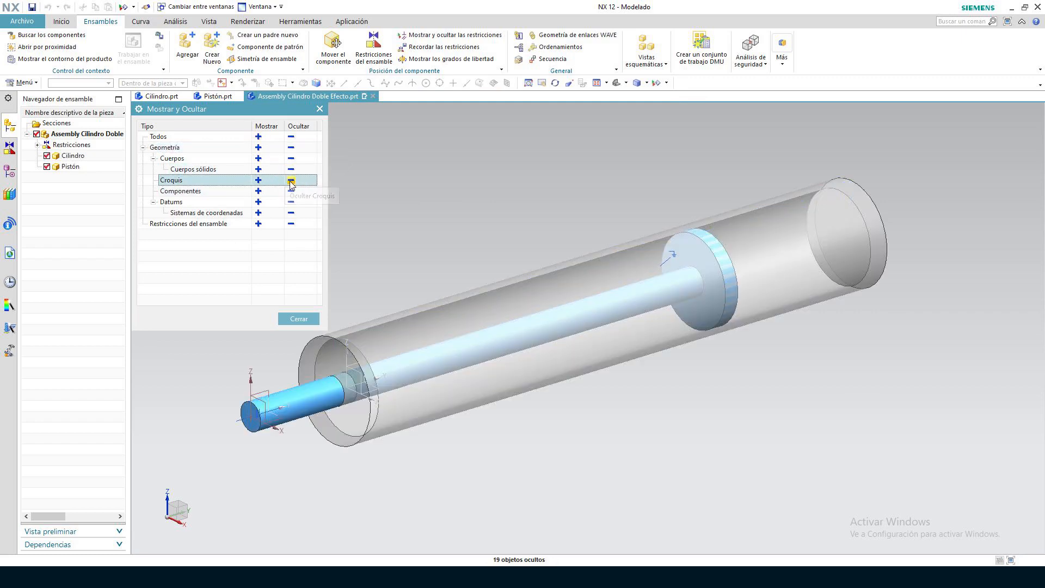
pyautogui.click(291, 213)
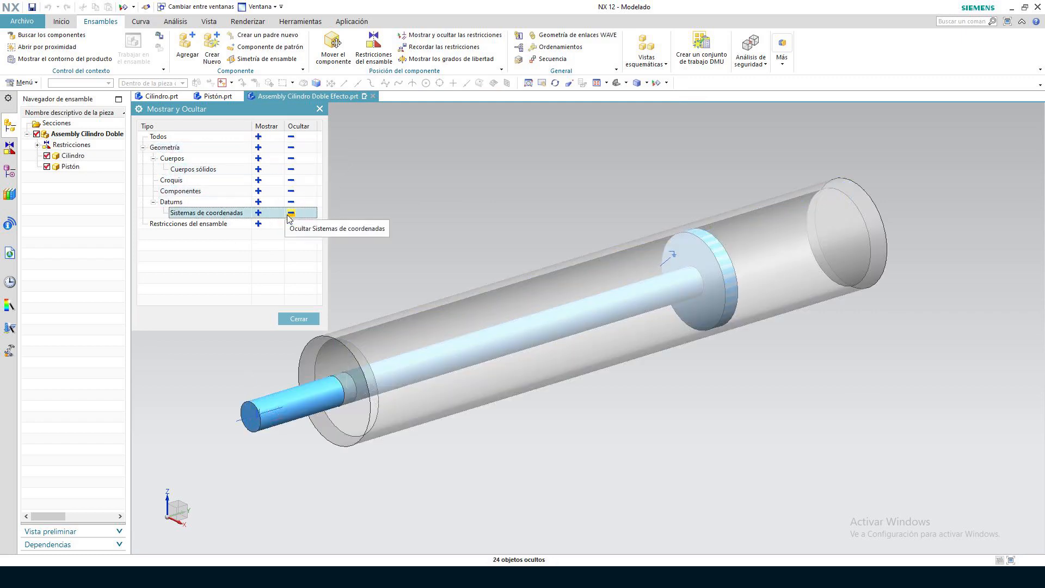
pyautogui.click(289, 223)
pyautogui.click(309, 316)
pyautogui.scroll(1, 753, 433)
pyautogui.scroll(-1, 752, 432)
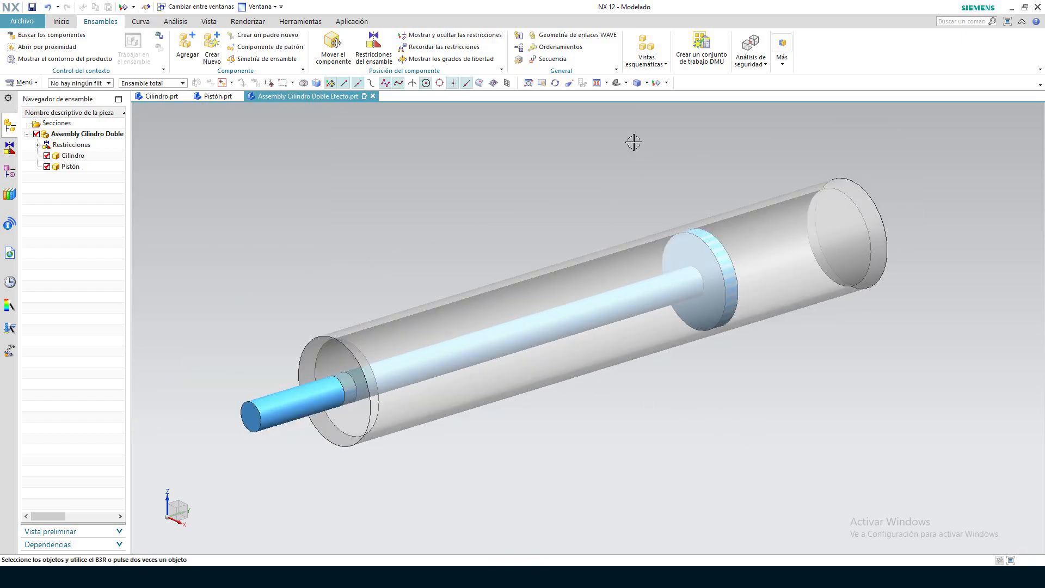
# View the assembly from the left side and return it to the trimetric orientation
pyautogui.moveTo(624, 98); pyautogui.dragTo(620, 111, button='right')
pyautogui.scroll(-1, 699, 174)
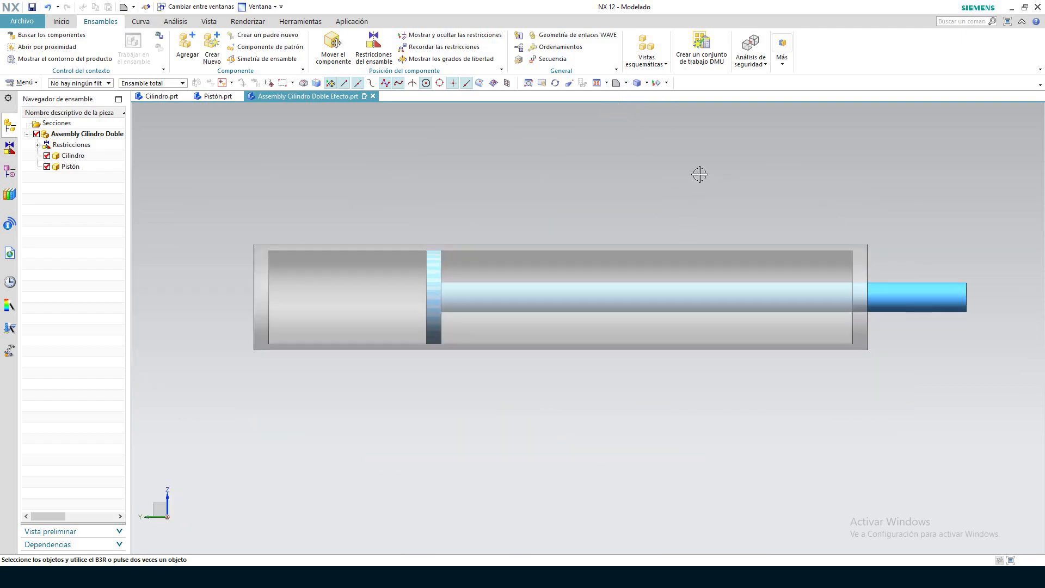
pyautogui.click(625, 83)
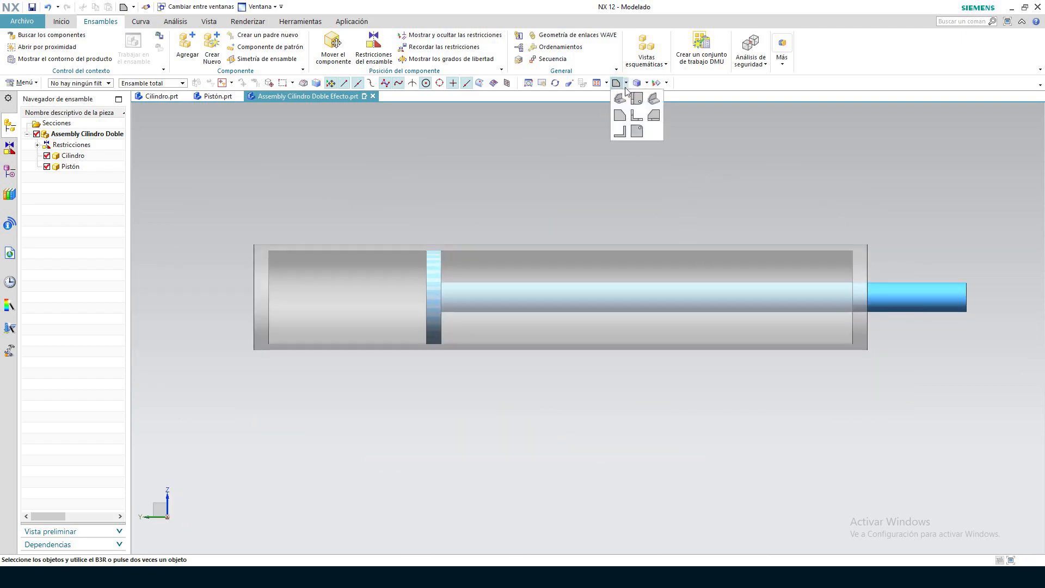
pyautogui.click(618, 97)
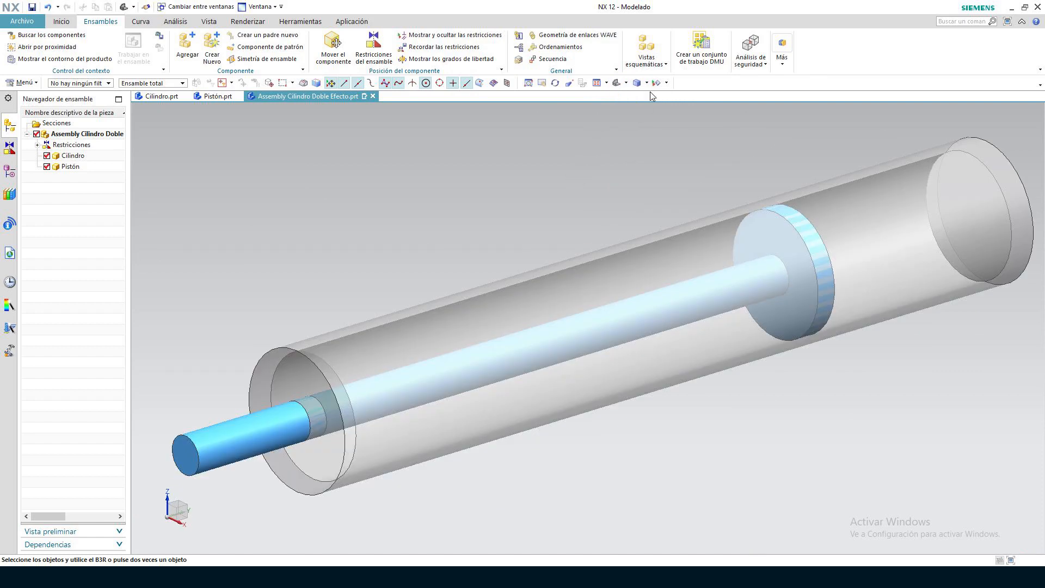
# Preview the assembly in the Sombreado, Trama alámbrica con aristas opacas and Trama alámbrica estática styles, and return to Sombreado con aristas
pyautogui.click(647, 84)
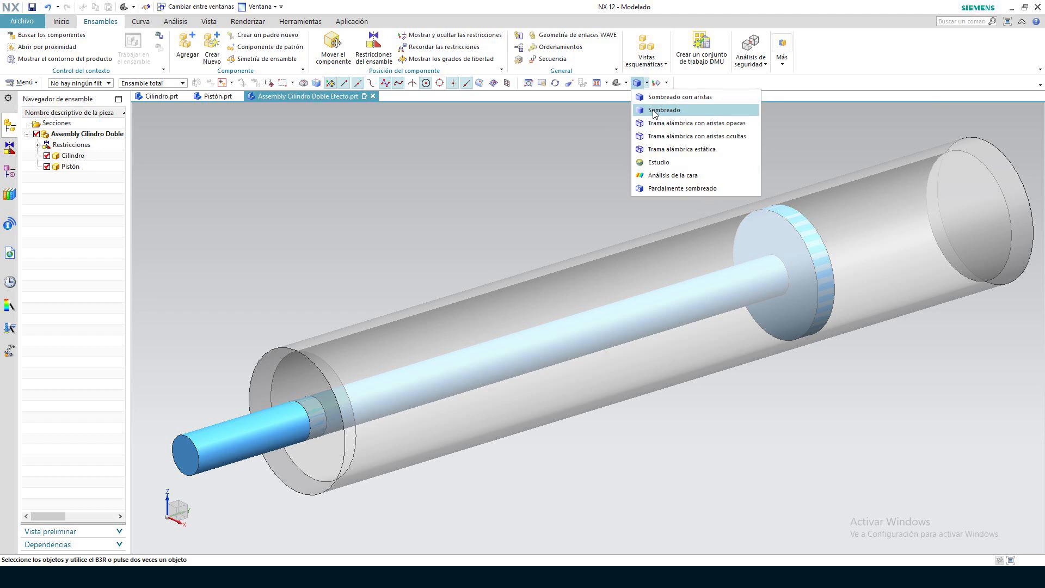
pyautogui.click(653, 110)
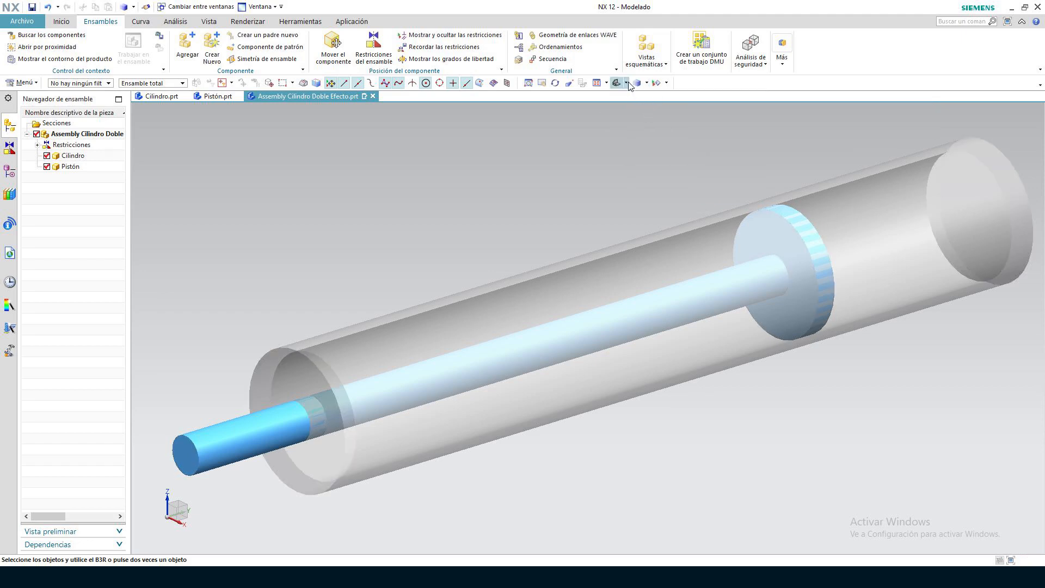
pyautogui.click(647, 85)
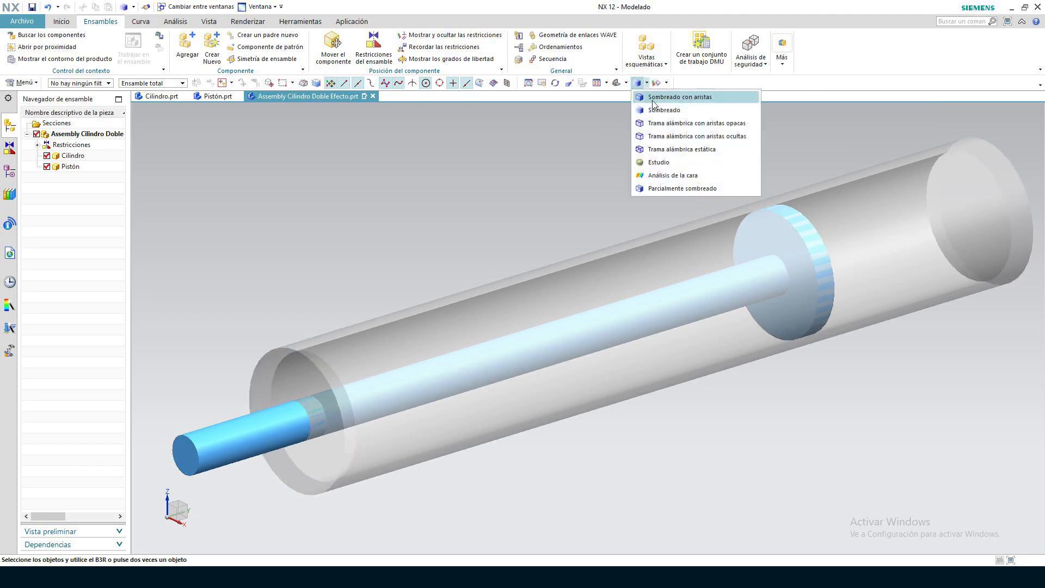
pyautogui.click(657, 124)
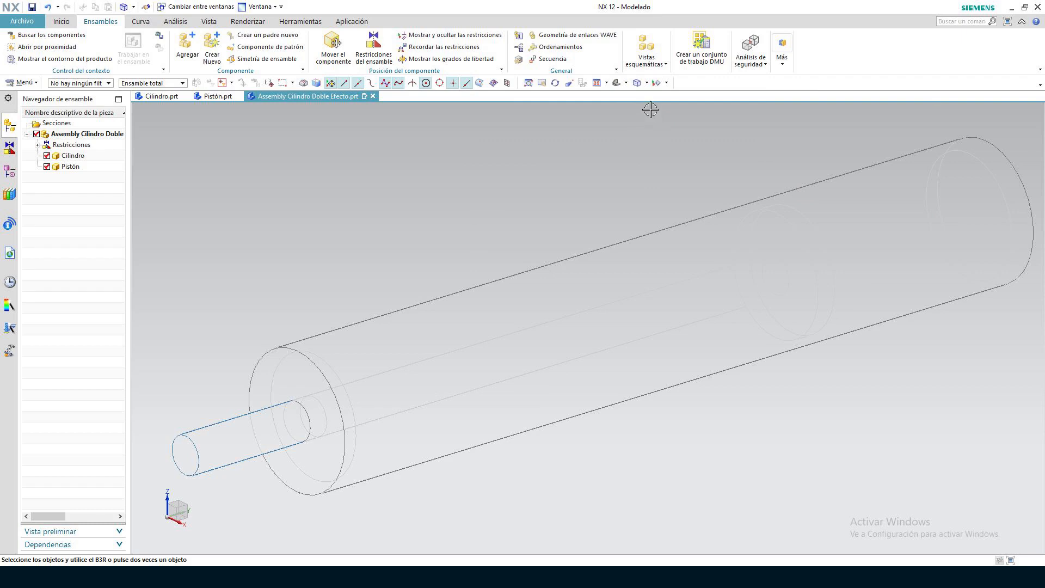
pyautogui.click(647, 83)
pyautogui.click(666, 82)
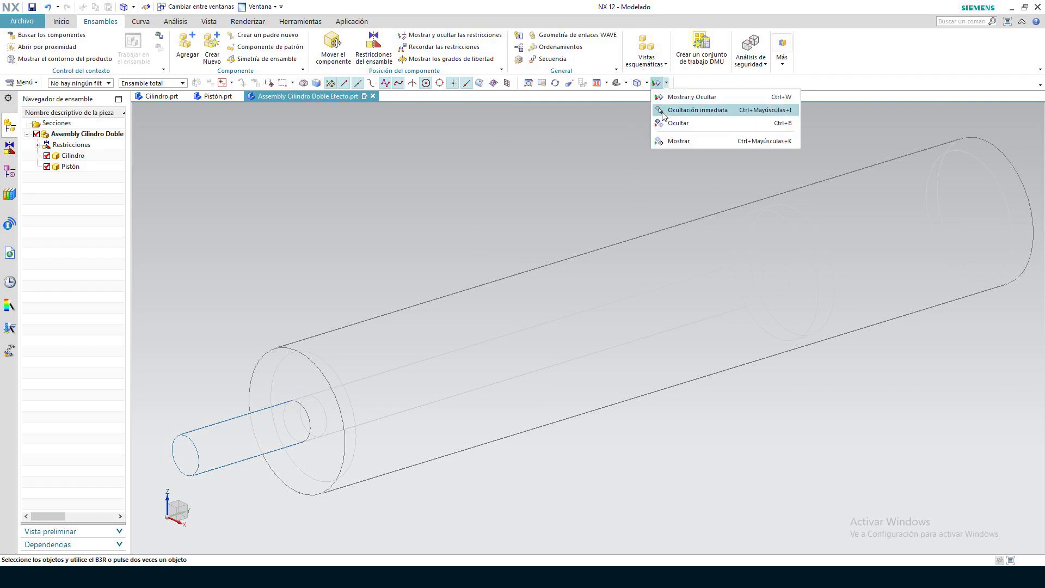
pyautogui.click(647, 83)
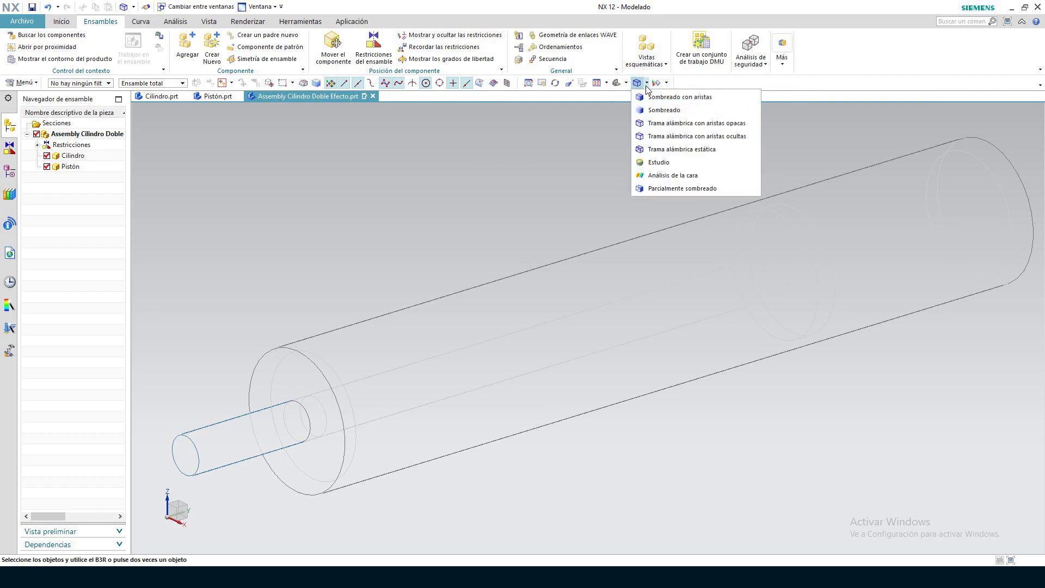
pyautogui.click(656, 148)
pyautogui.moveTo(575, 148)
pyautogui.mouseDown(button='right')
pyautogui.moveTo(562, 160)
pyautogui.moveTo(584, 142)
pyautogui.moveTo(577, 131)
pyautogui.moveTo(583, 155)
pyautogui.moveTo(600, 145)
pyautogui.moveTo(574, 154)
pyautogui.mouseUp(button='right')
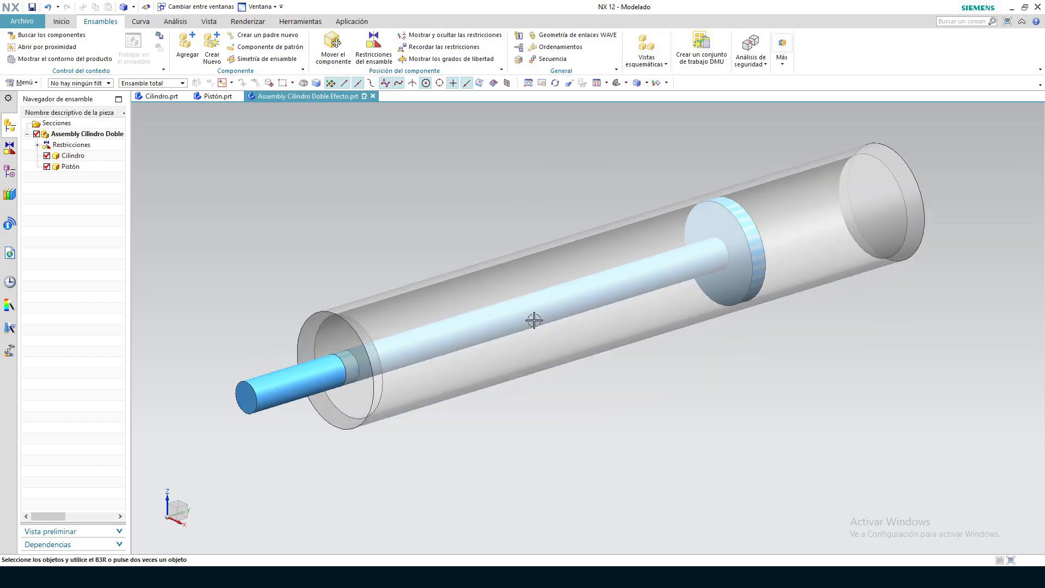